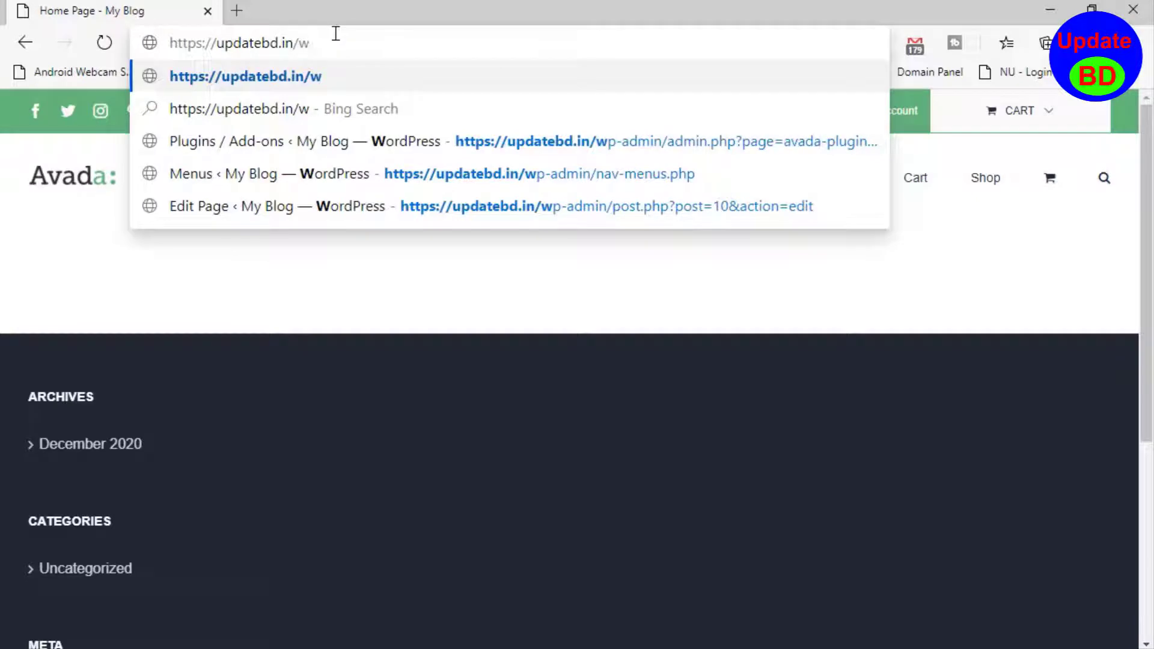
- Go to updatebd.in/wp-admin and log in to the WordPress dashboard with the prefilled credentials
type("p")
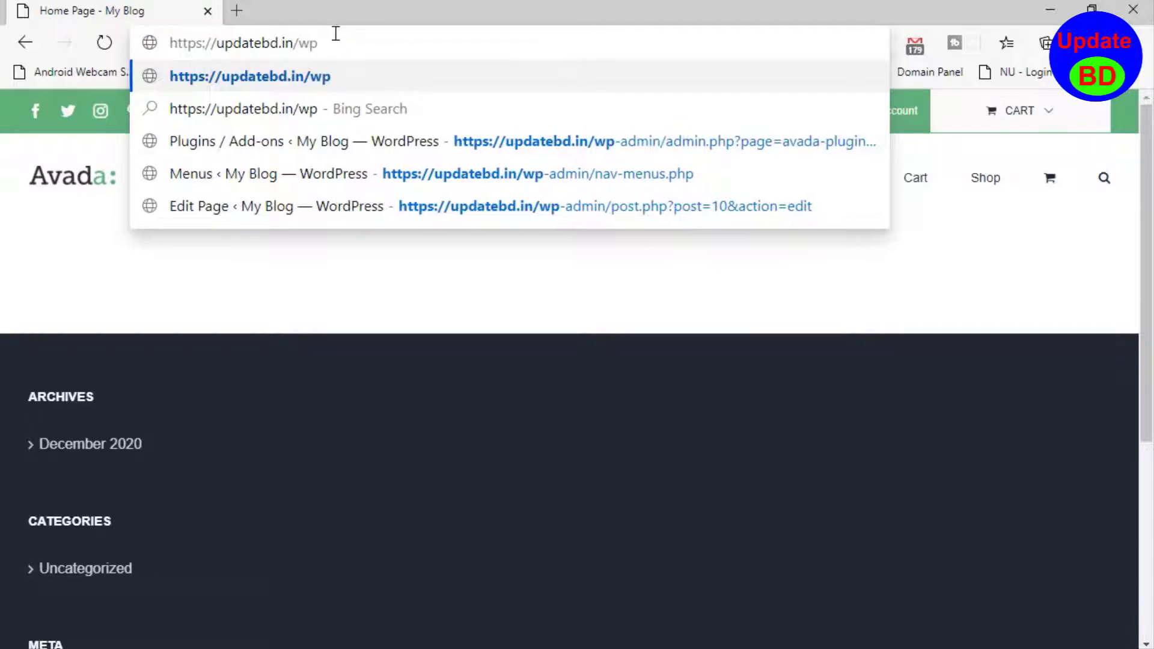
type("-admin")
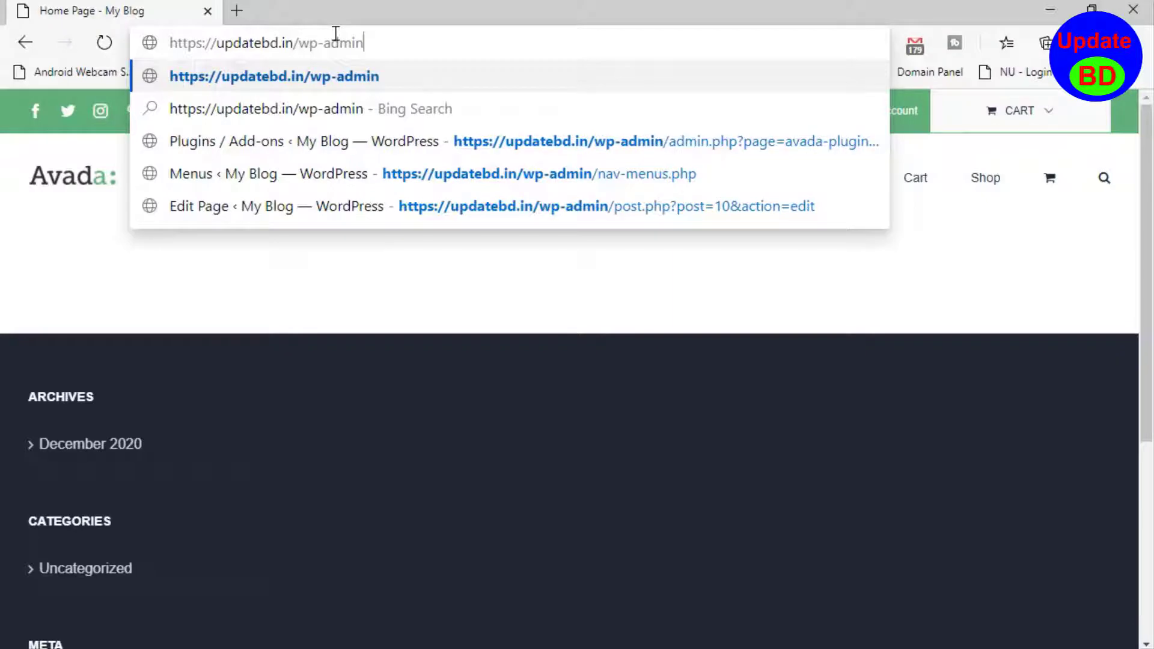
key("Return")
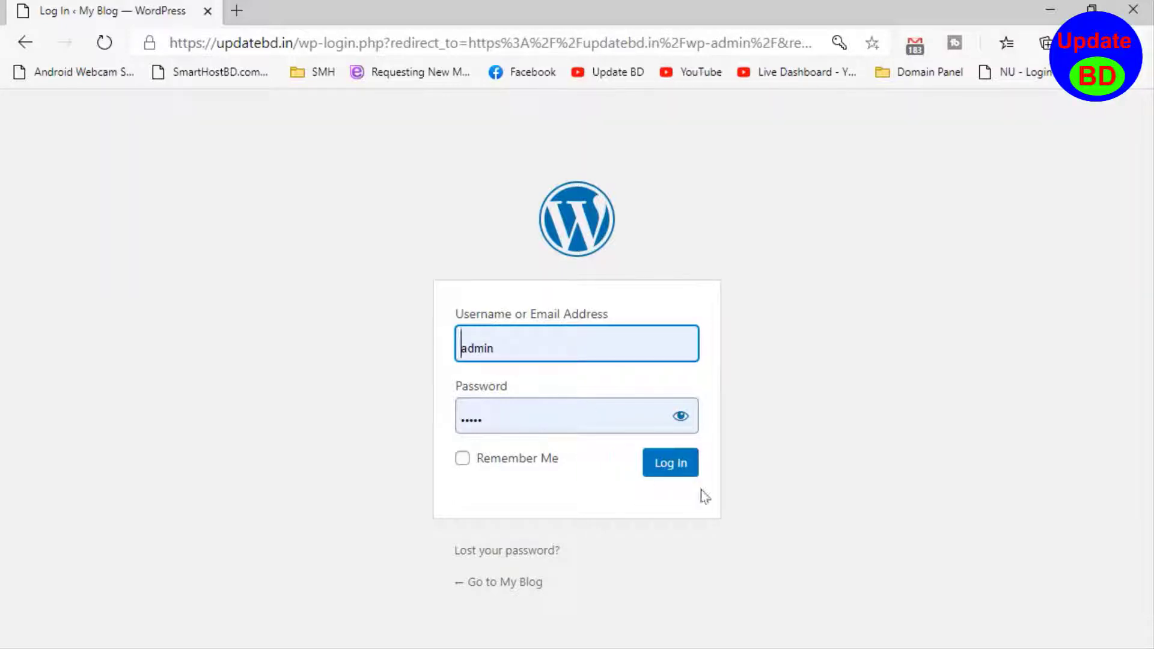
left_click(683, 475)
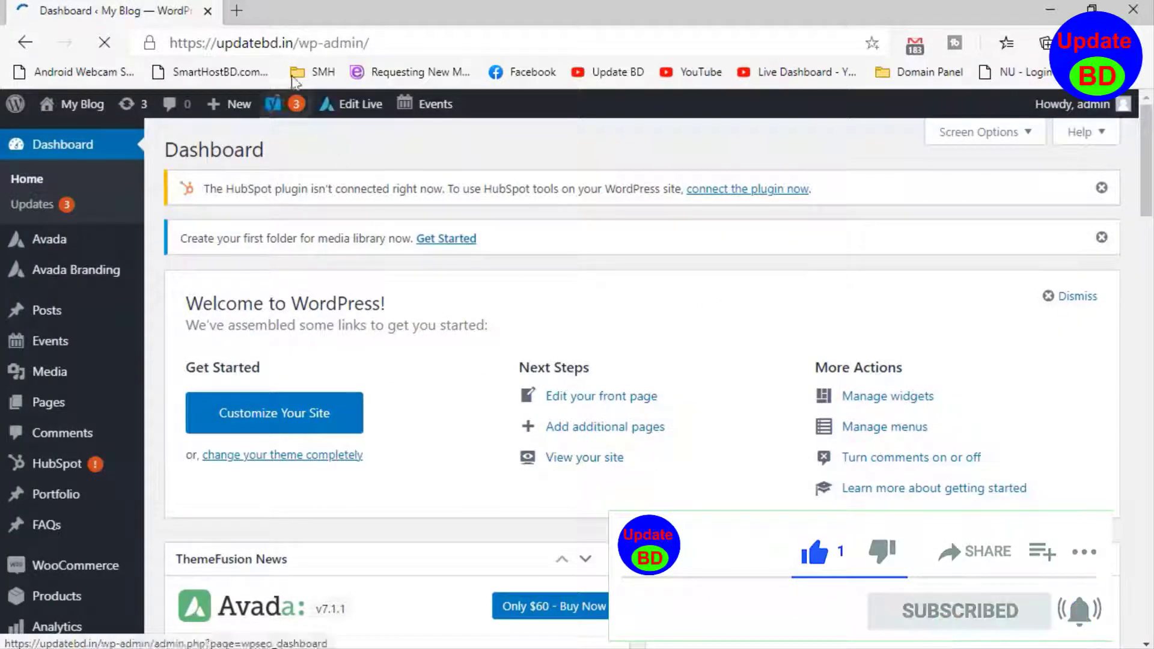
- Open the live site from the dashboard in a new tab and switch to that tab
mouse_move(83, 111)
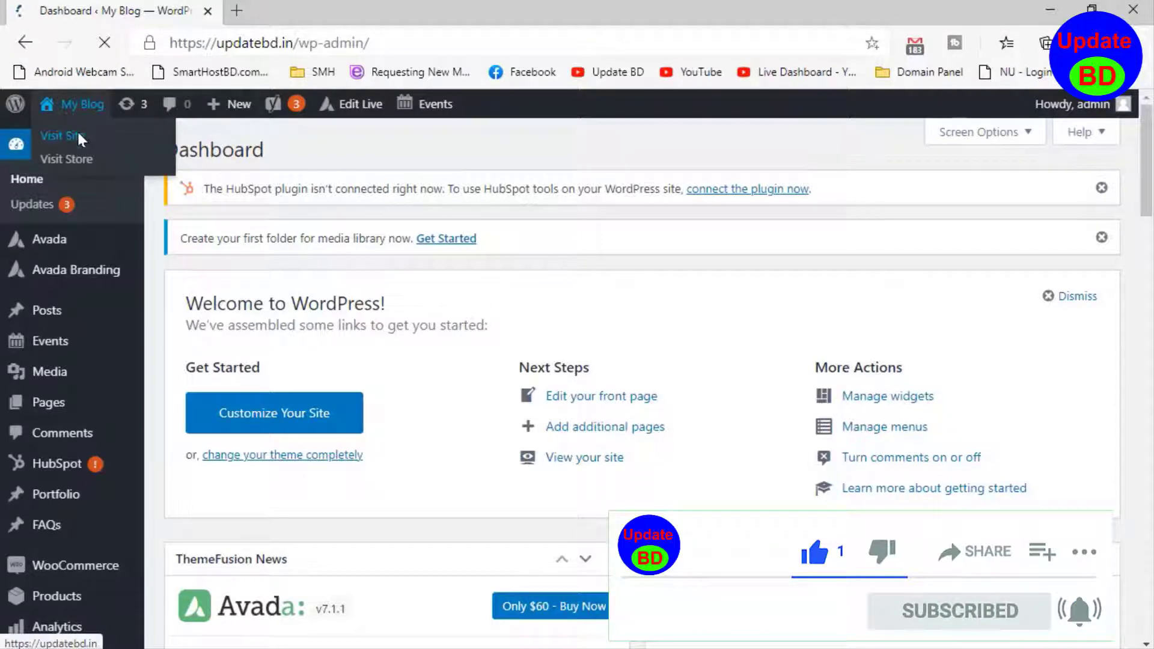
right_click(77, 131)
left_click(138, 149)
left_click(289, 8)
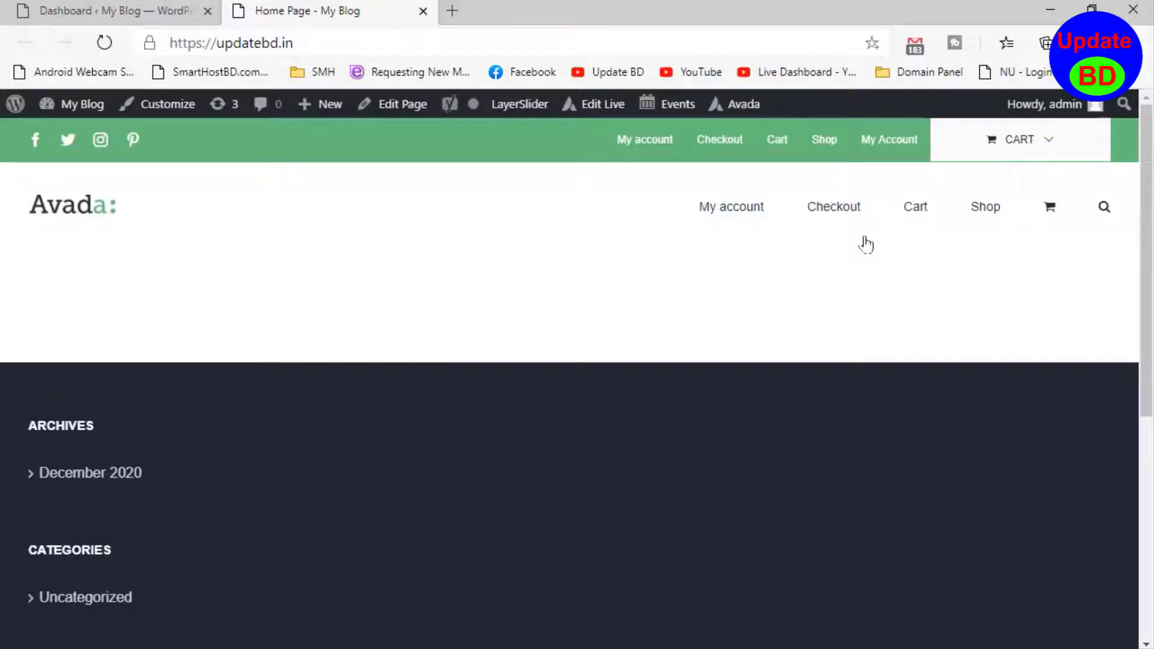
left_click(54, 11)
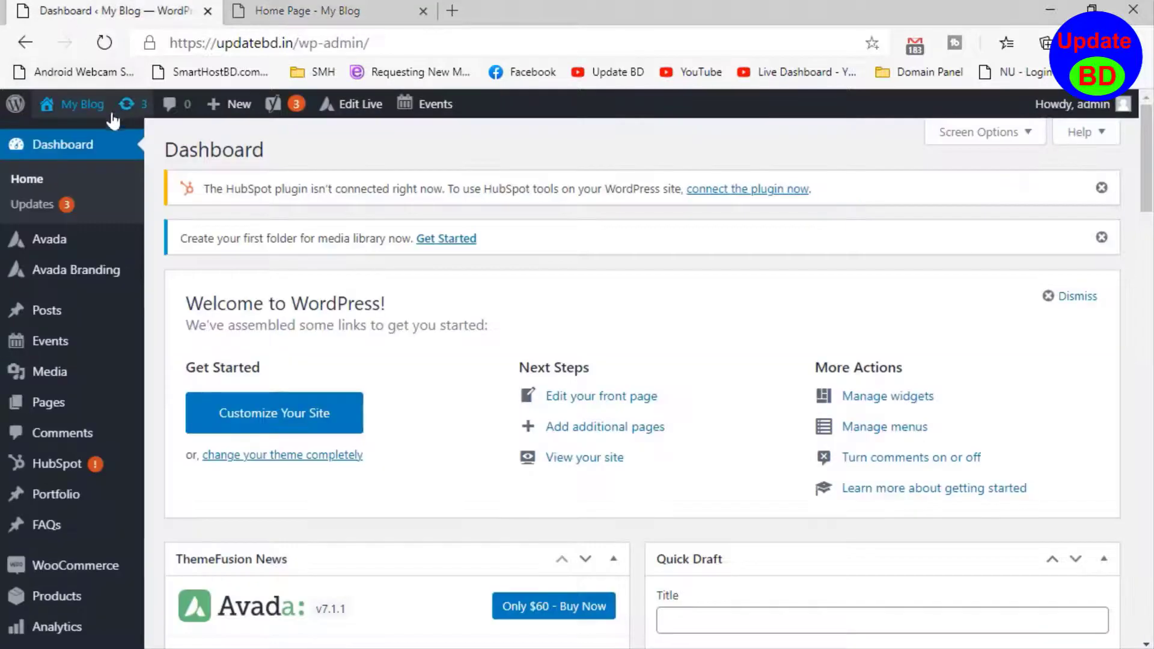
left_click(385, 6)
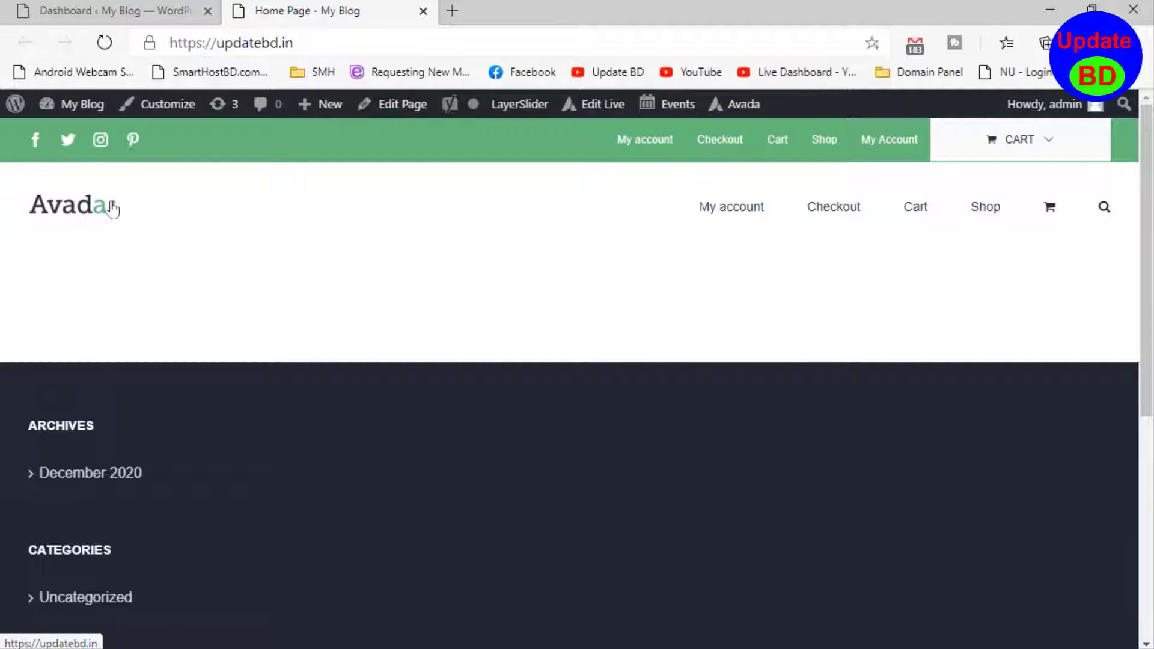
left_click(114, 207)
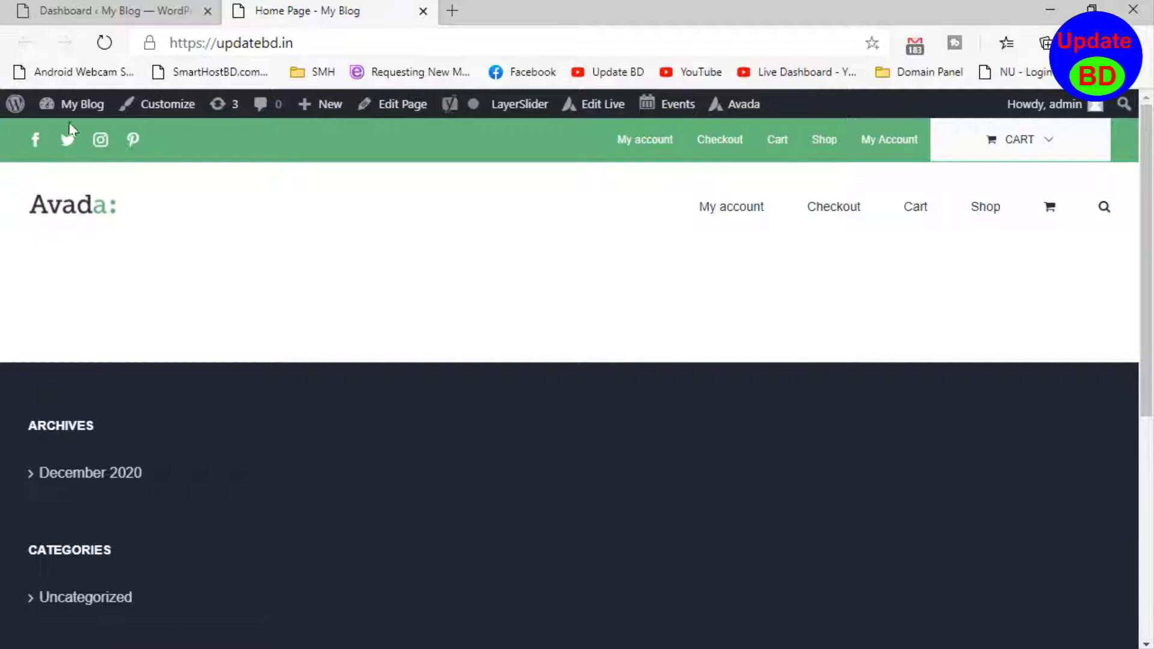
left_click(112, 7)
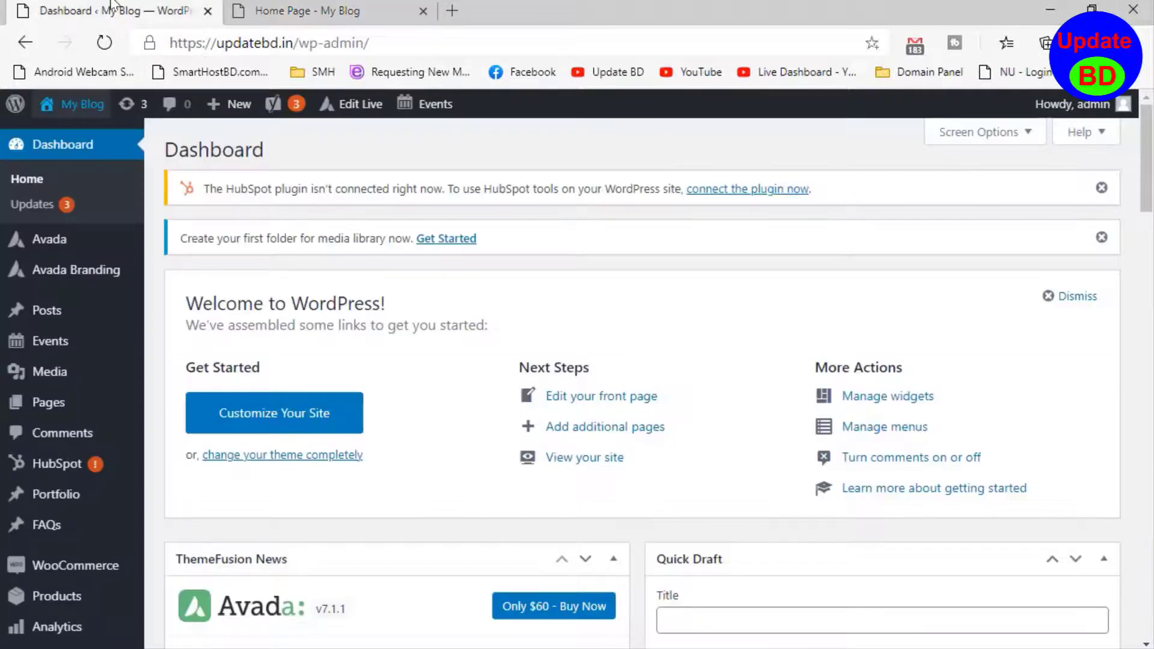
left_click(282, 9)
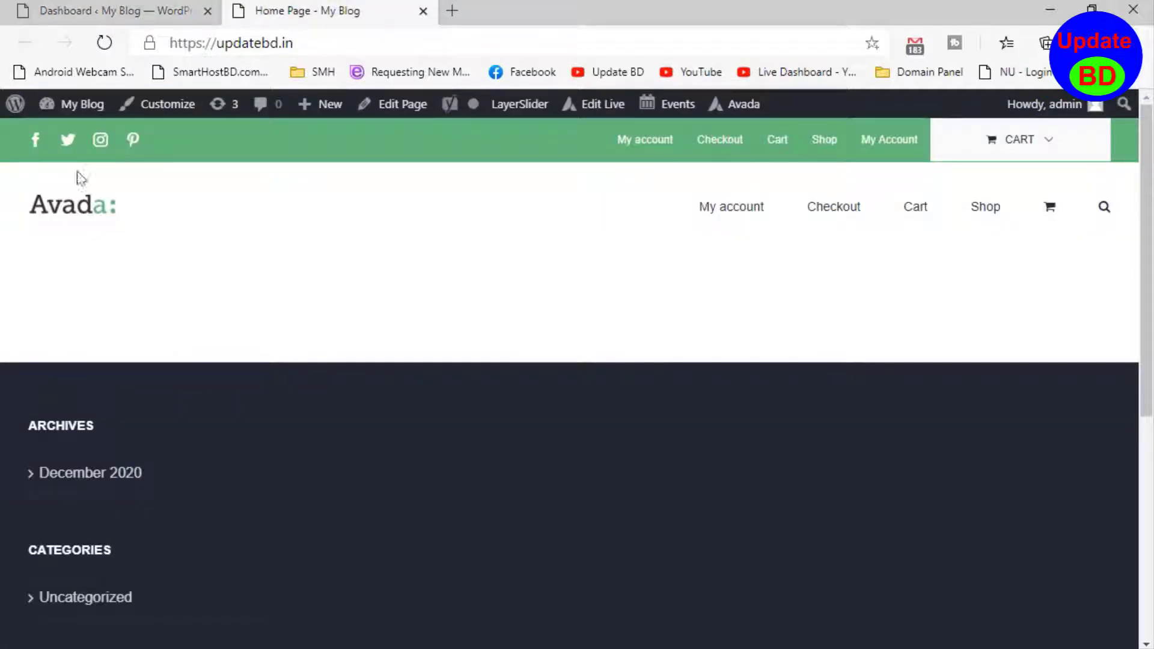
- Open the header's Avada logo image in its own tab to check its pixel dimensions, and dismiss the site warning
right_click(73, 211)
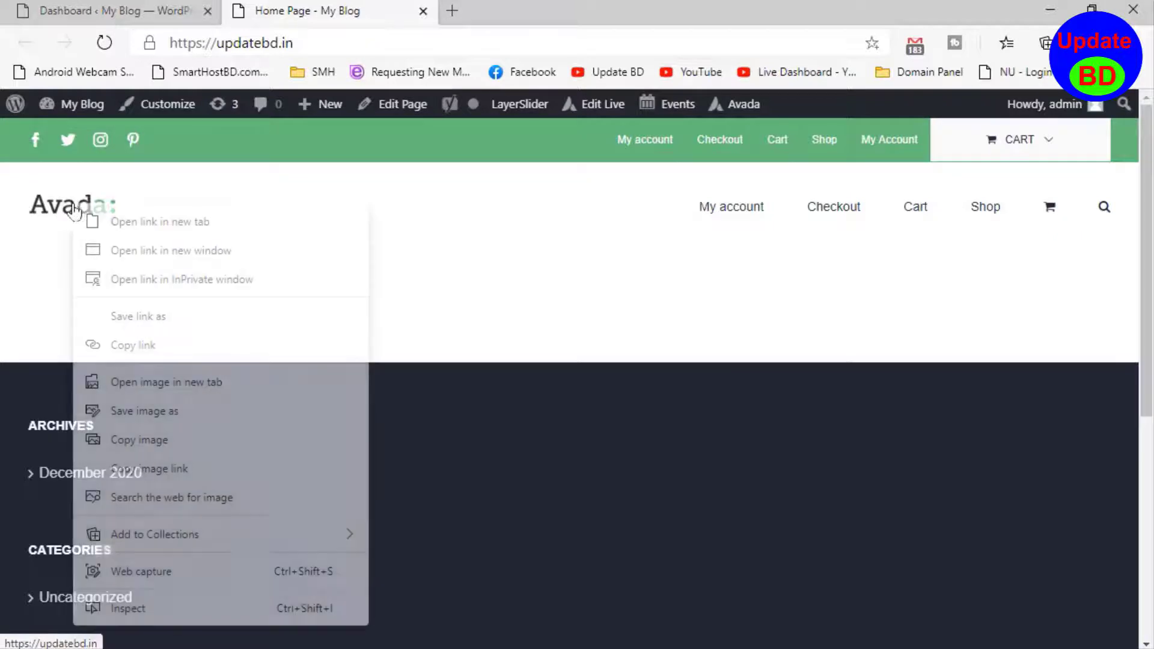
left_click(172, 385)
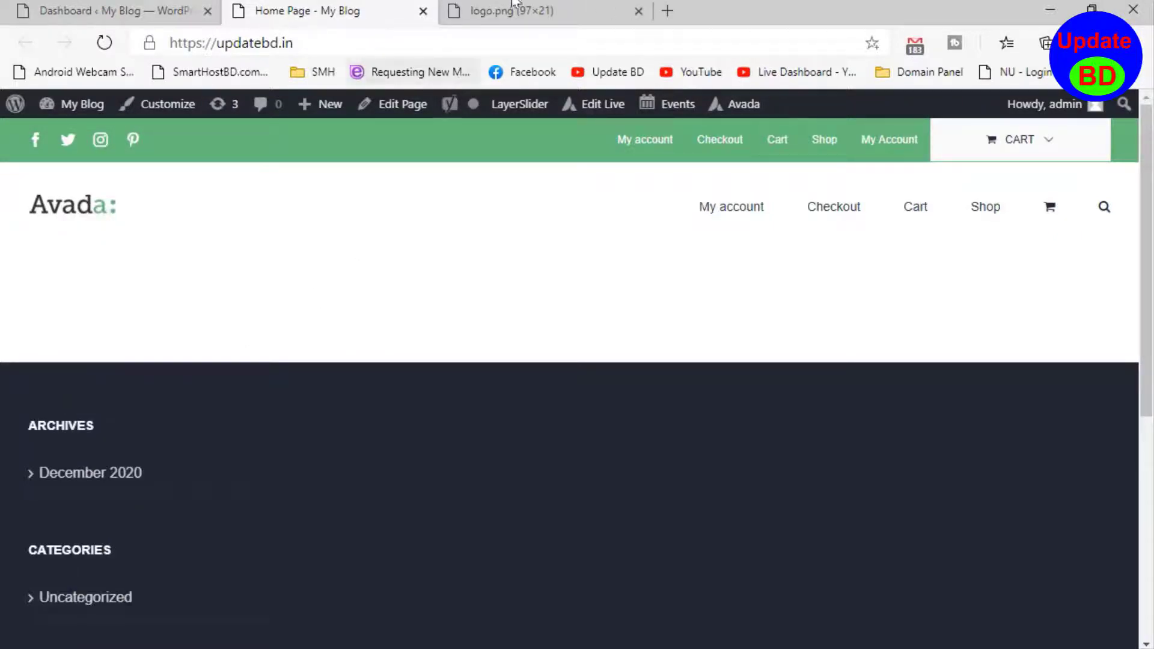
left_click(489, 24)
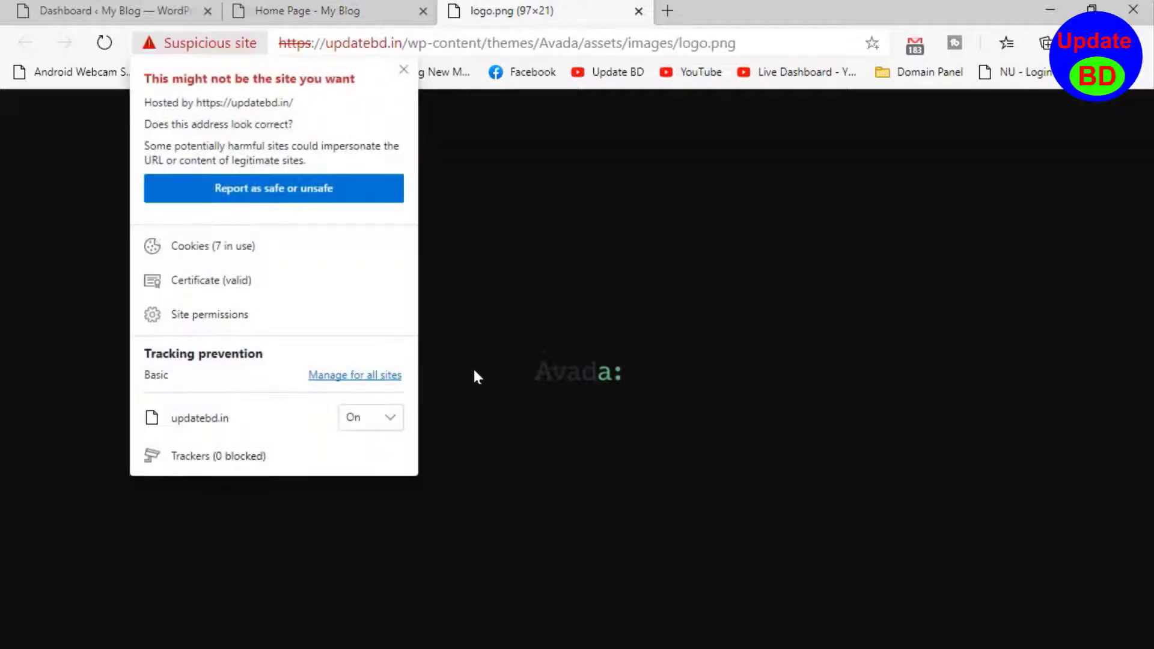
left_click(404, 71)
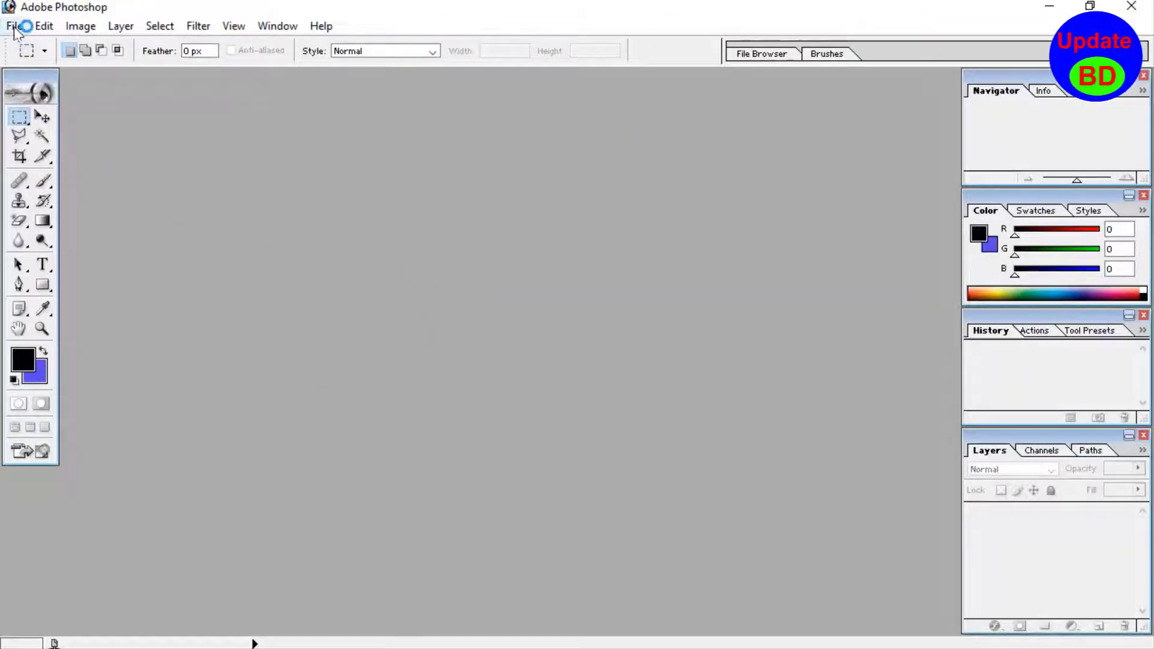
- In Photoshop, create a new transparent document 97 pixels wide and 21 pixels high, and maximize its window
left_click(15, 27)
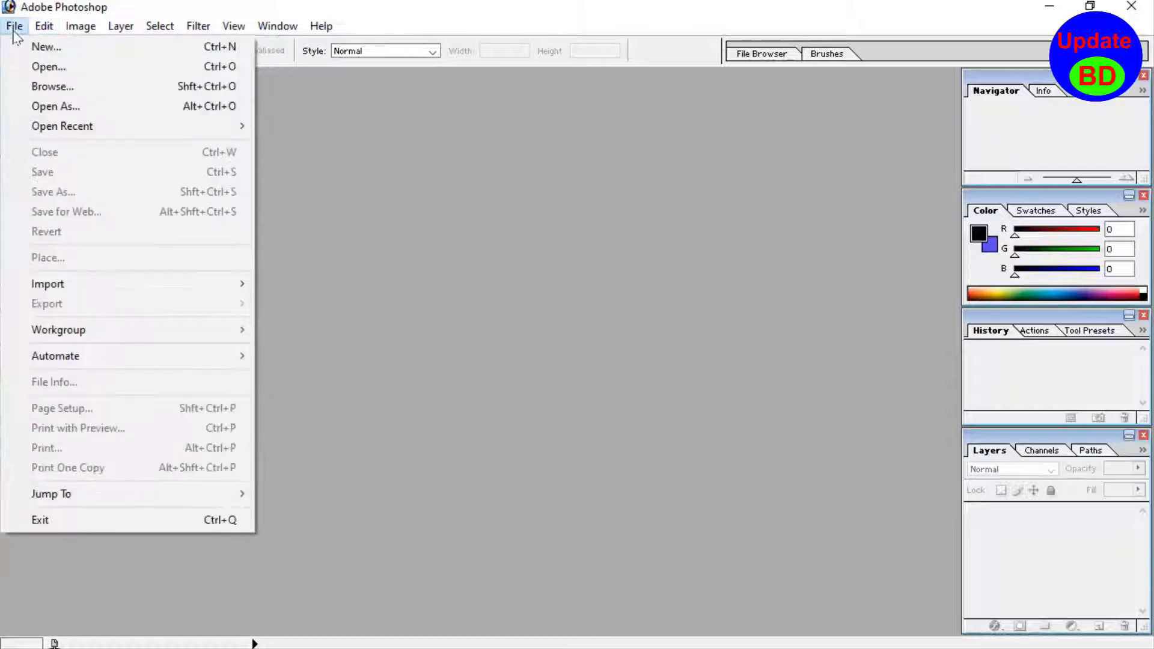
left_click(46, 47)
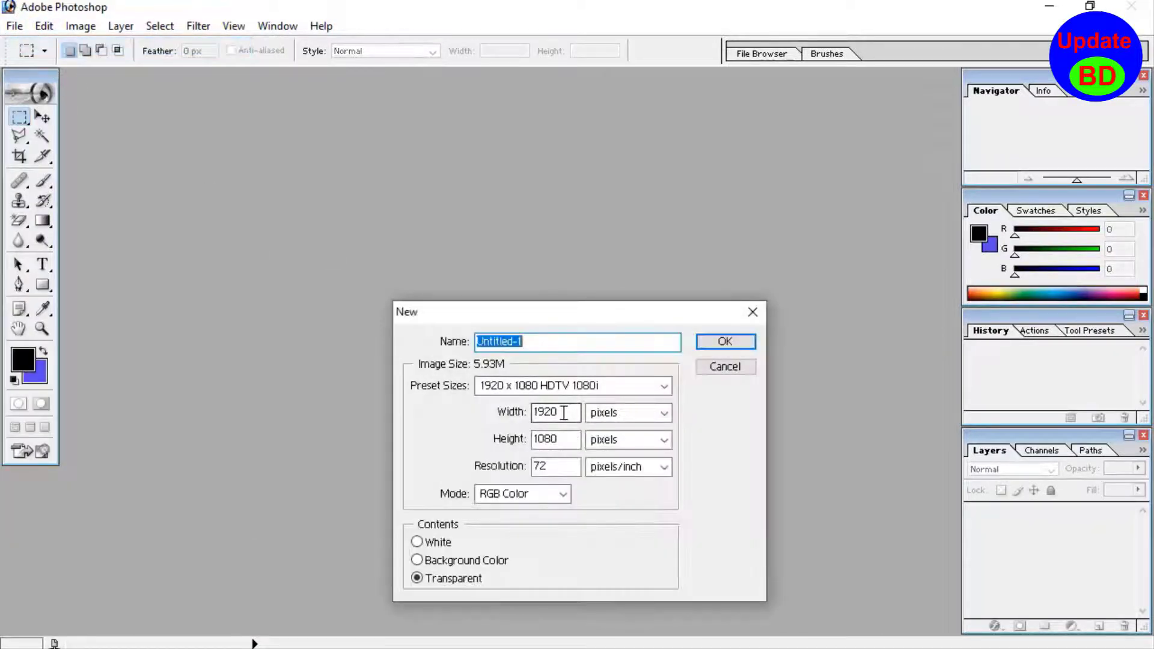
double_click(564, 413)
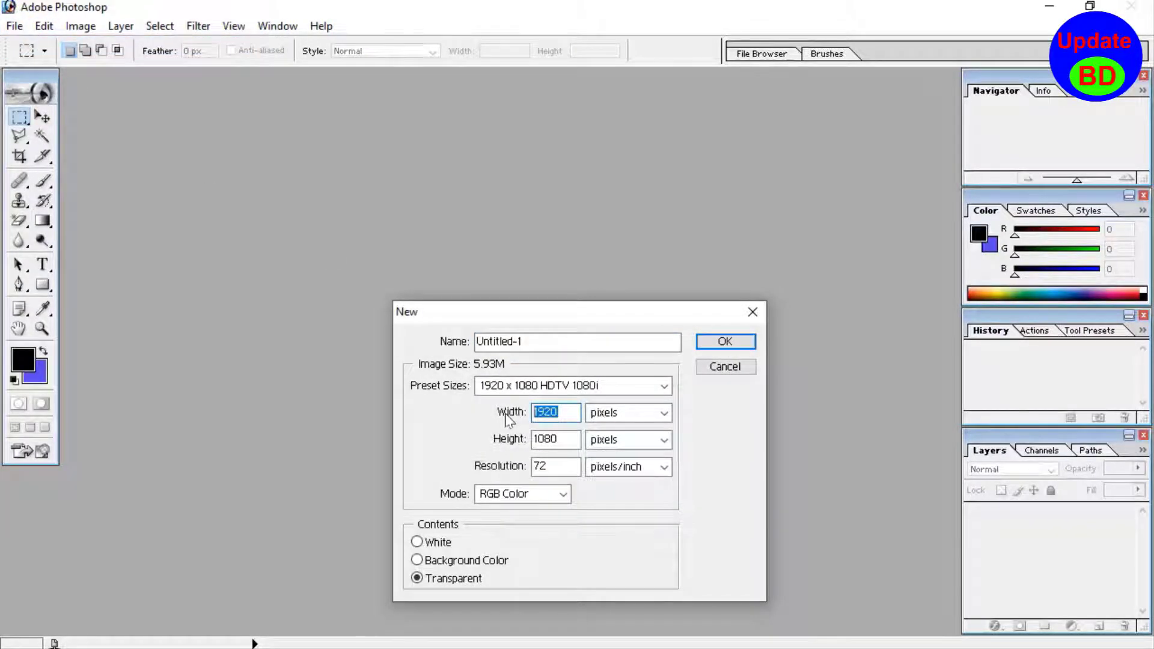
type("97")
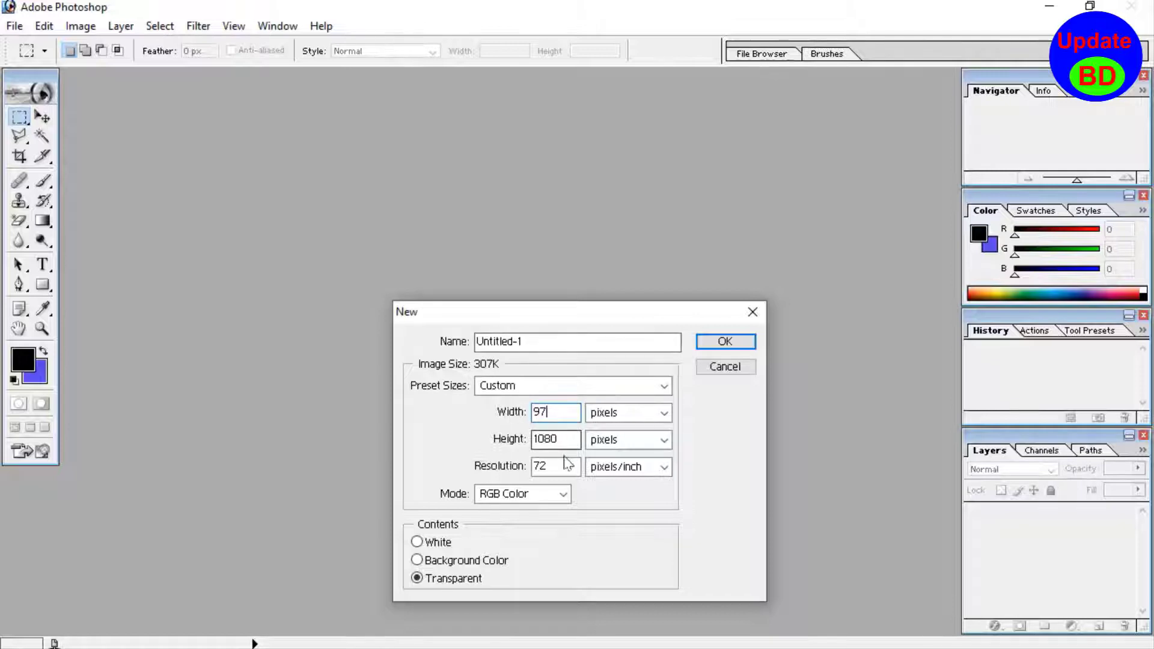
double_click(547, 440)
type("21")
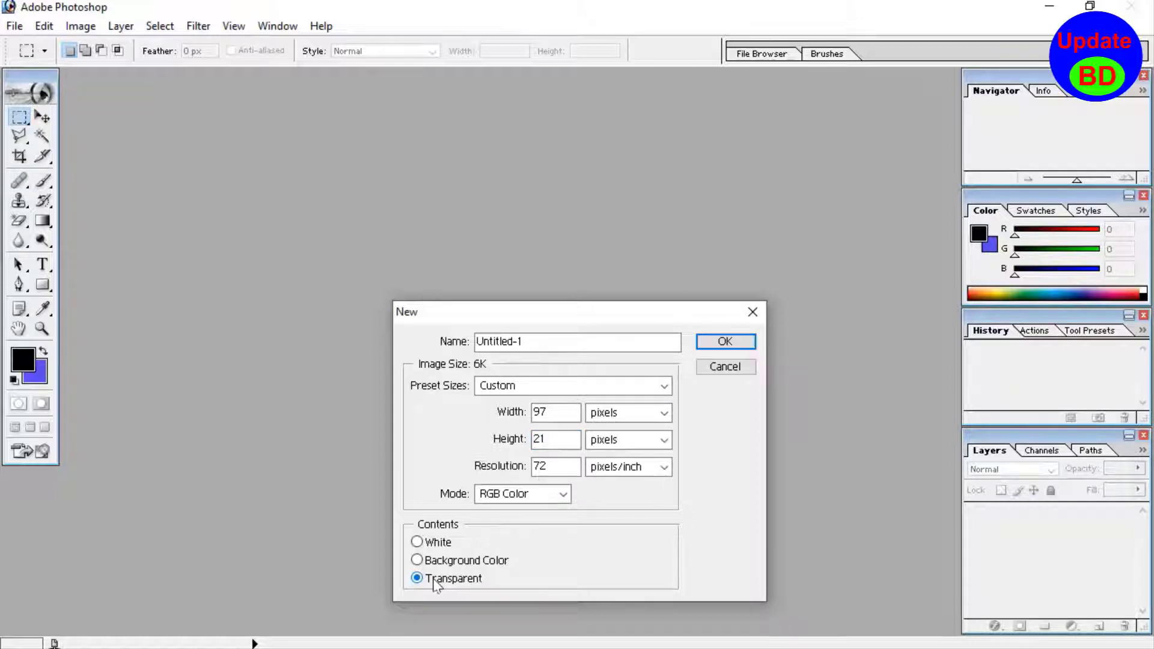
left_click(738, 342)
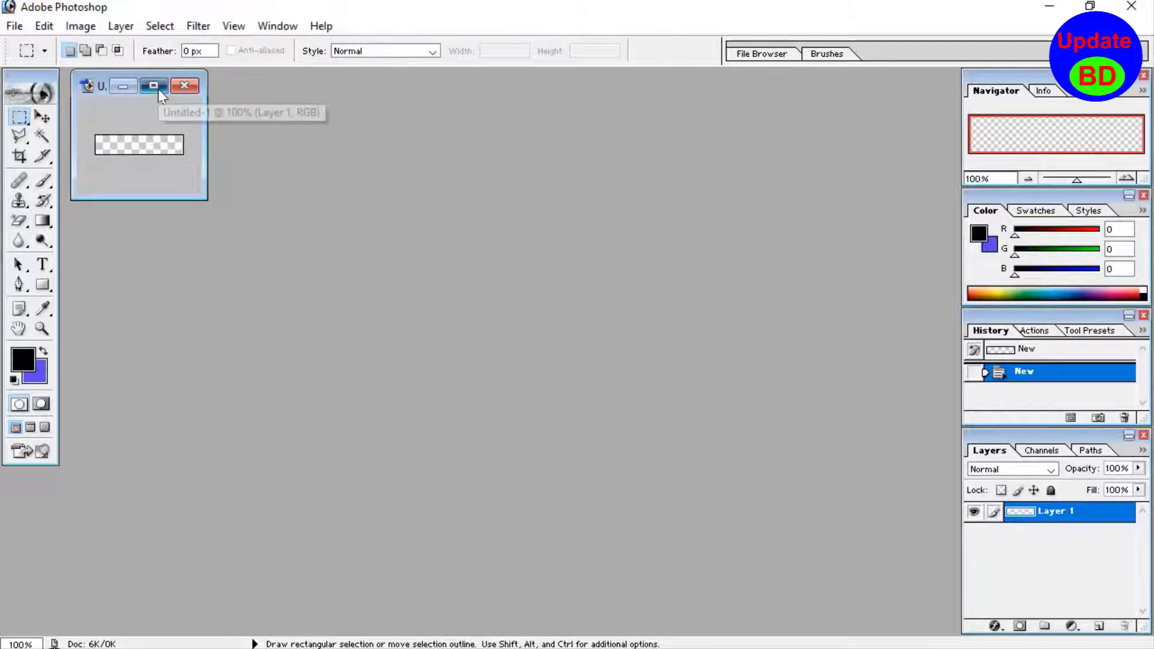
left_click(158, 89)
- Add the text "Update BD" to the canvas in black Arial Bold at 10 pt
scroll(646, 485, "up", 10)
scroll(632, 485, "up", 2)
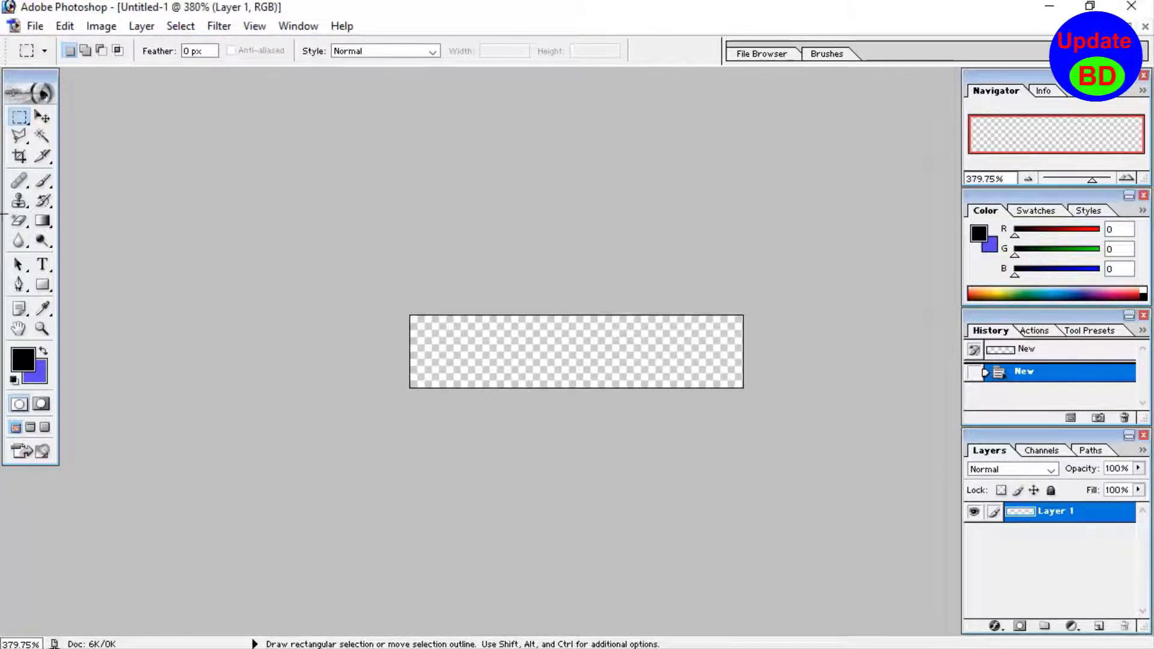
left_click(42, 265)
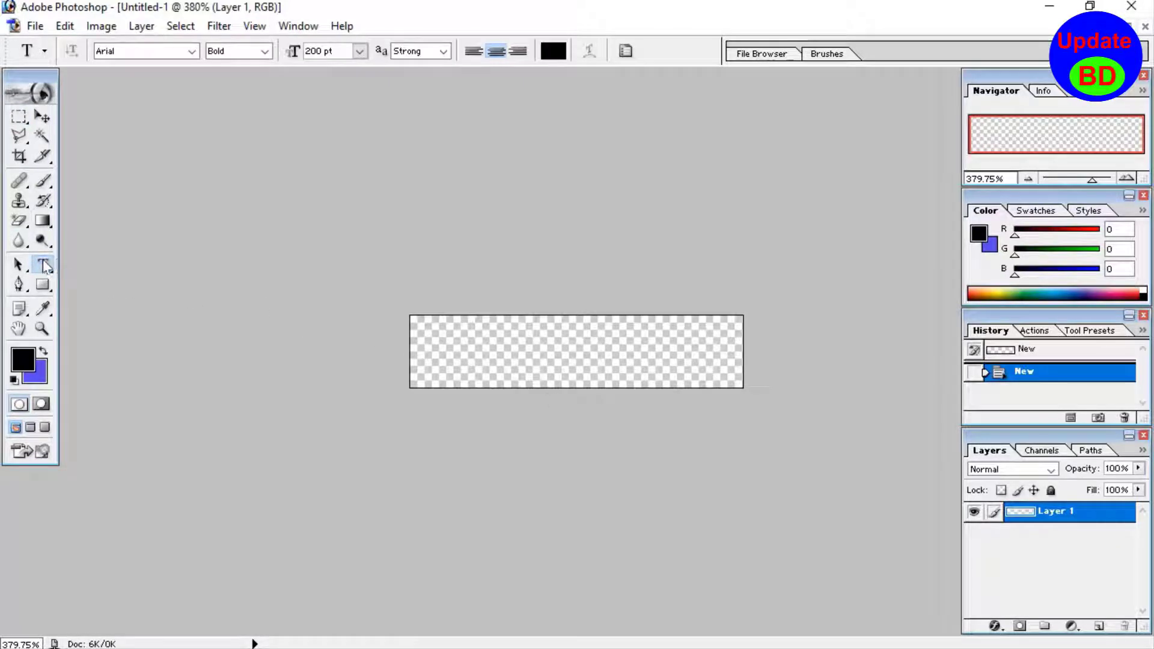
left_click(455, 366)
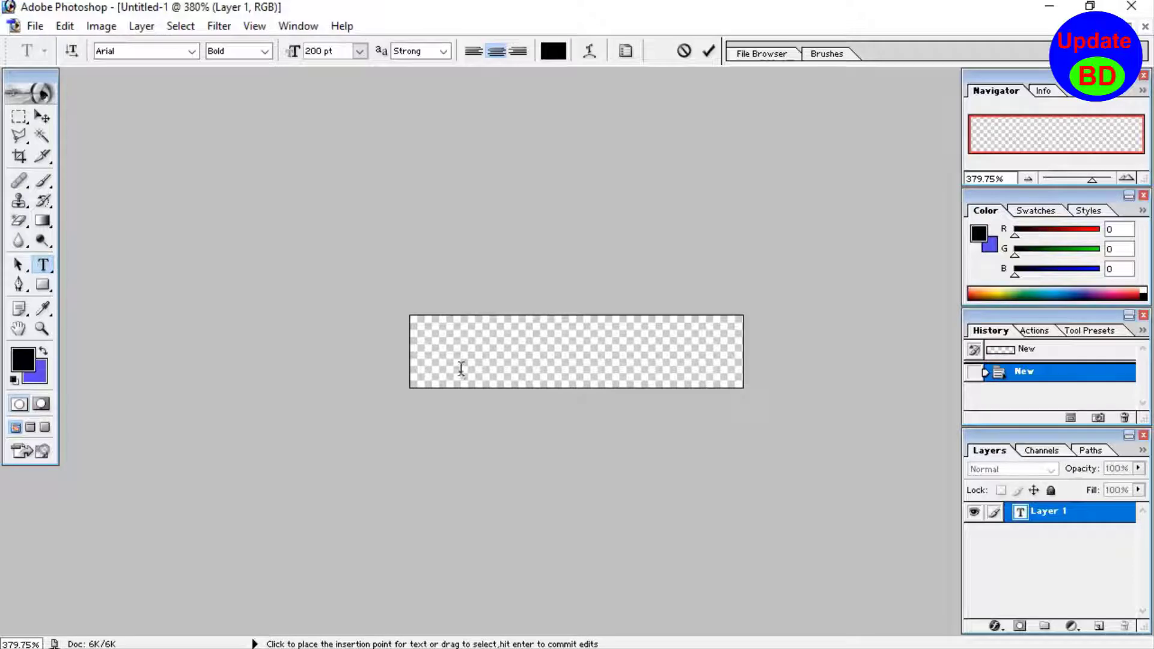
double_click(317, 52)
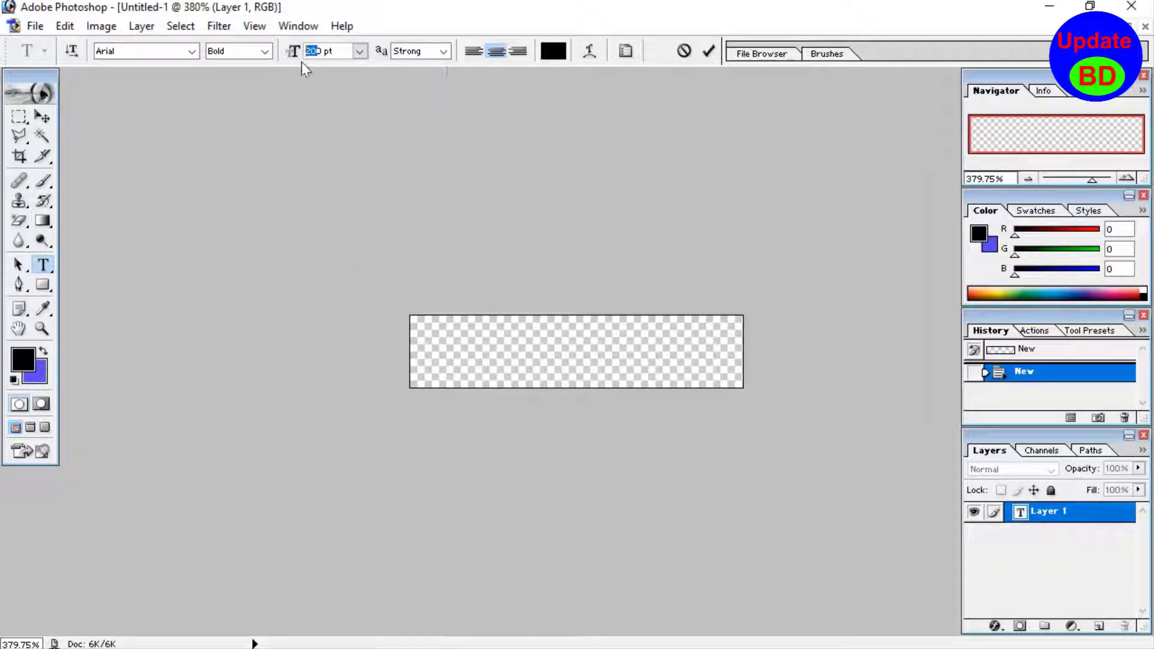
type("10")
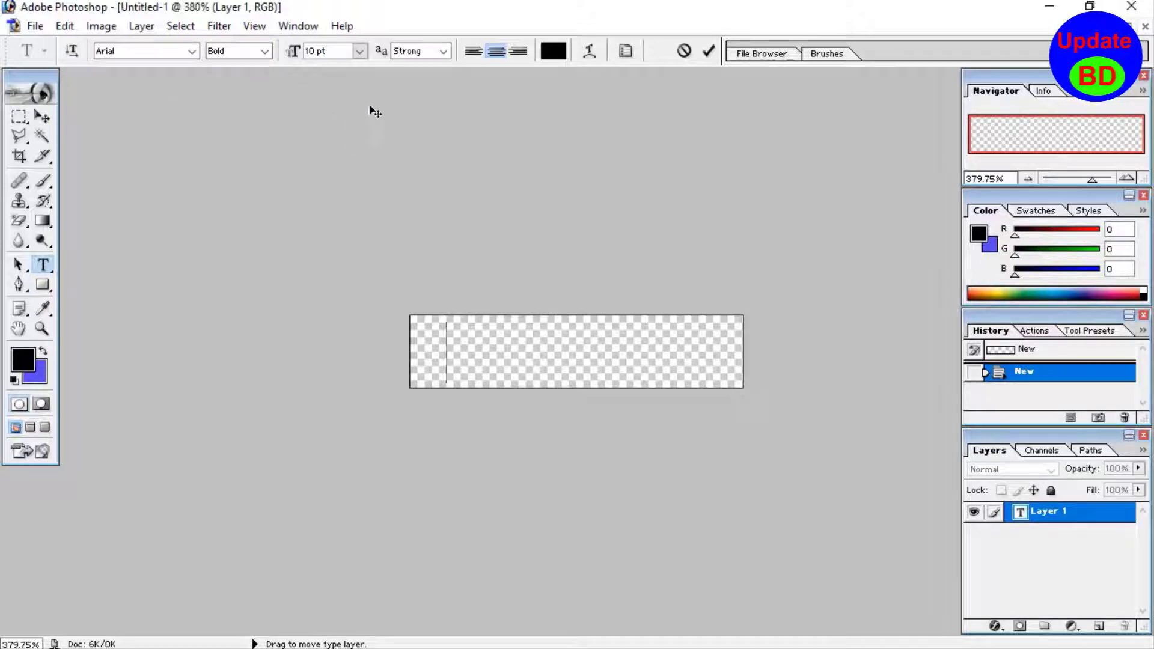
type("Update")
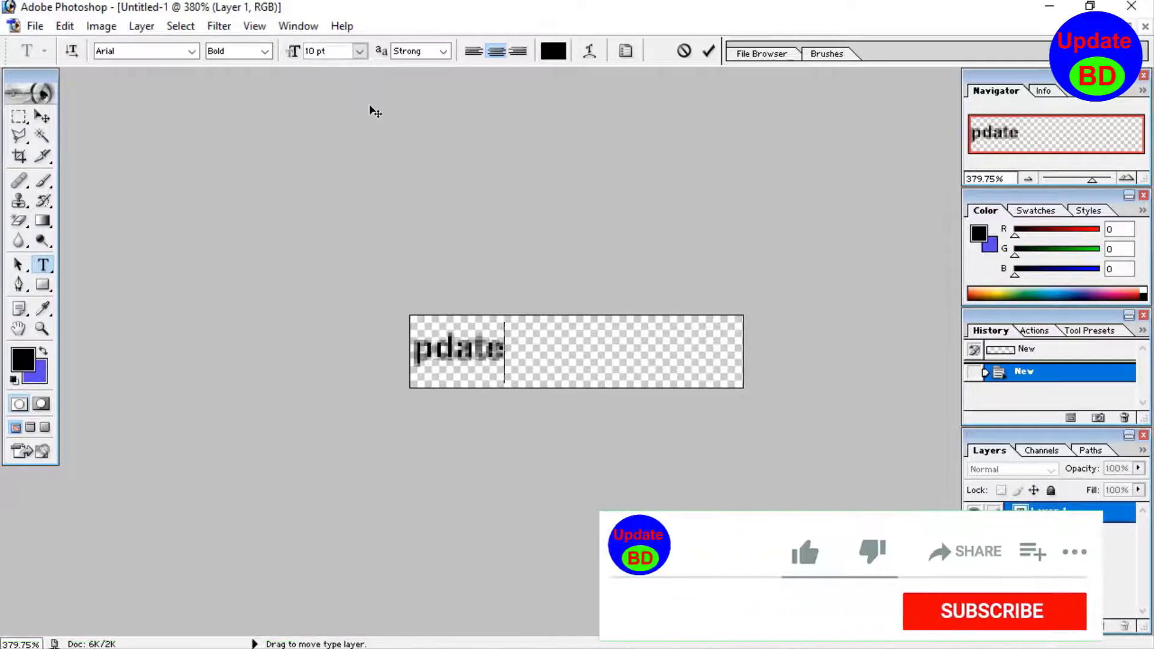
type(" BD")
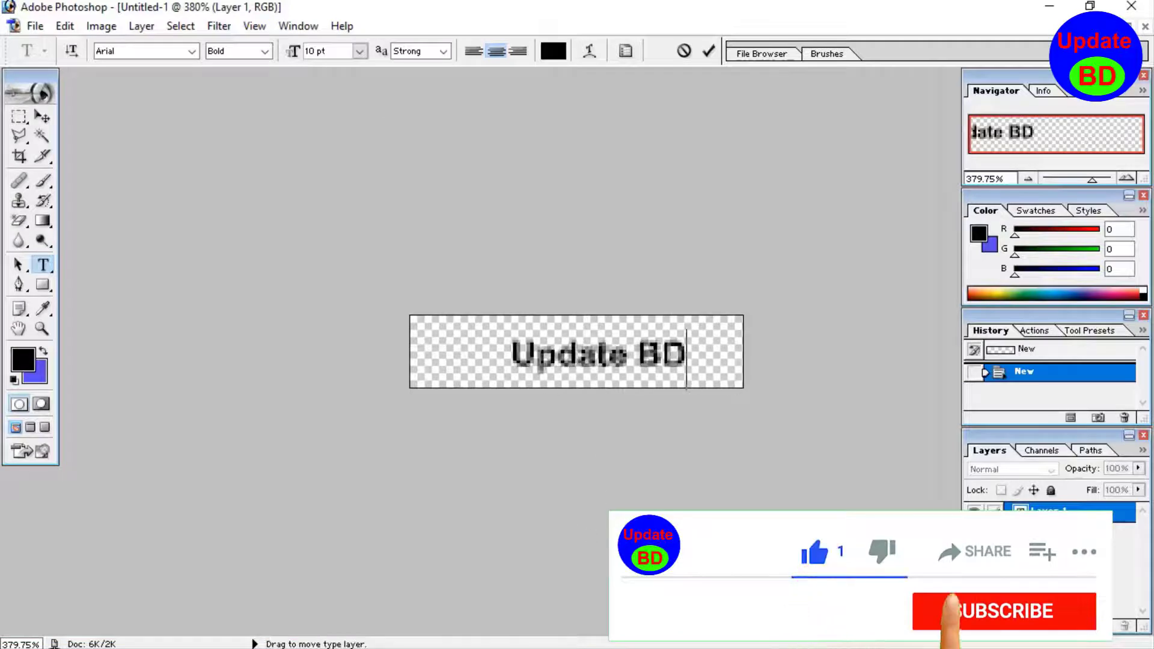
- Enlarge the whole "Update BD" text to 18 pt and nudge it to sit centred on the canvas
left_click_drag(654, 355, 490, 358)
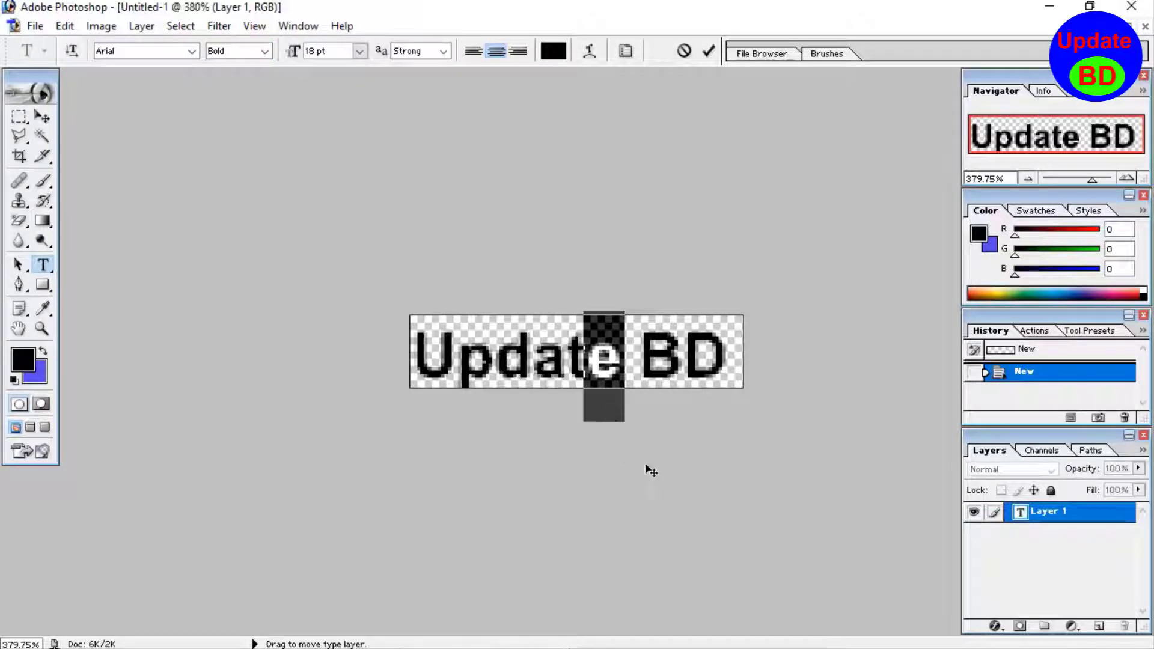
left_click_drag(643, 465, 650, 463)
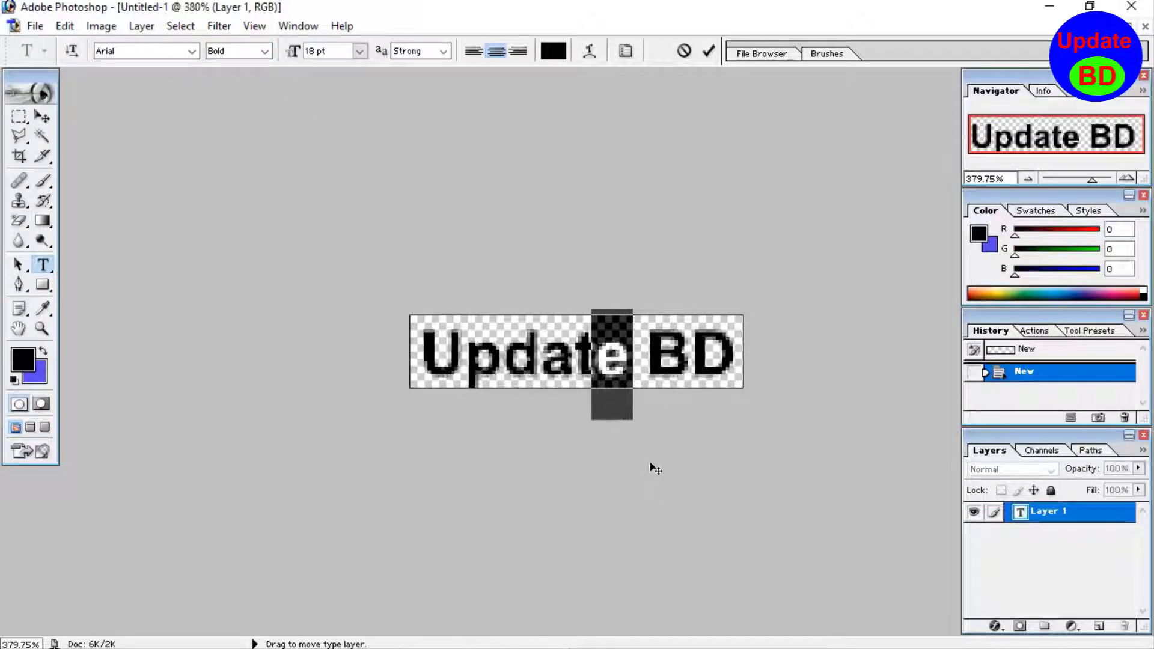
left_click(645, 372)
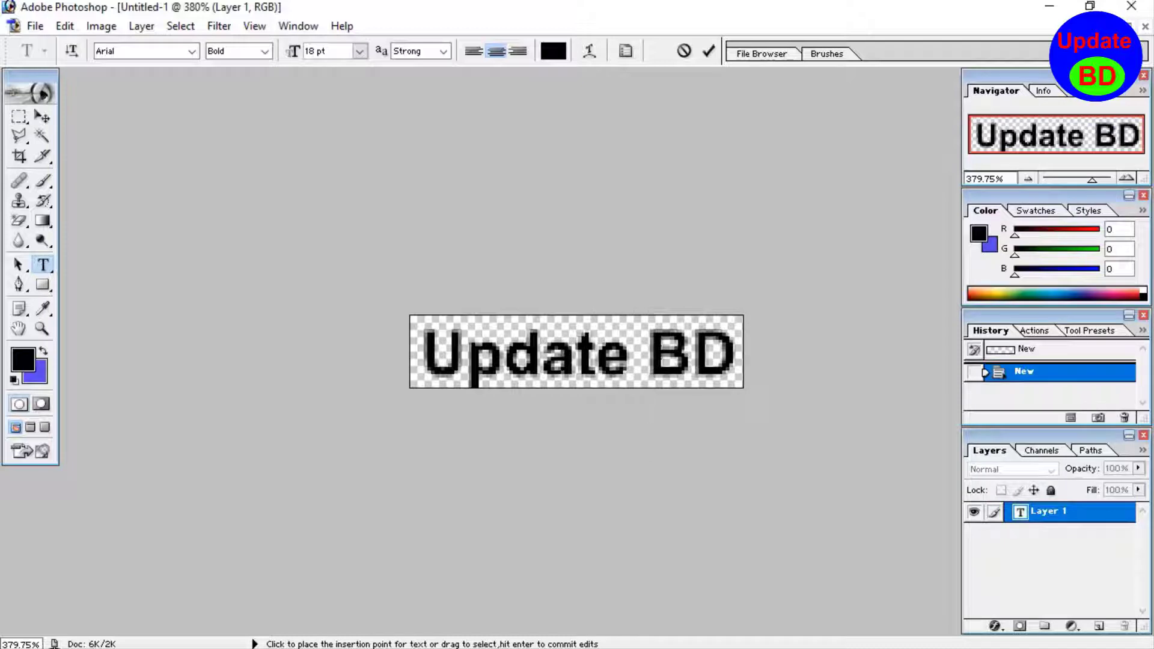
- Color only the word "BD" red by setting its red value to 255
left_click_drag(645, 371, 740, 369)
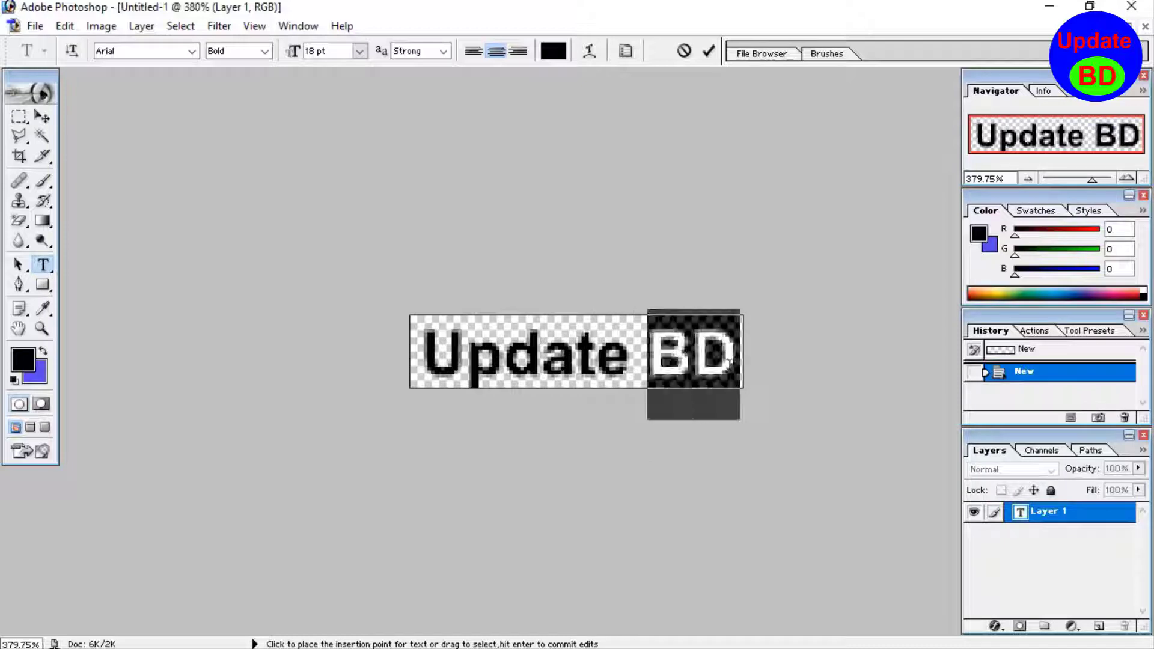
left_click(43, 373)
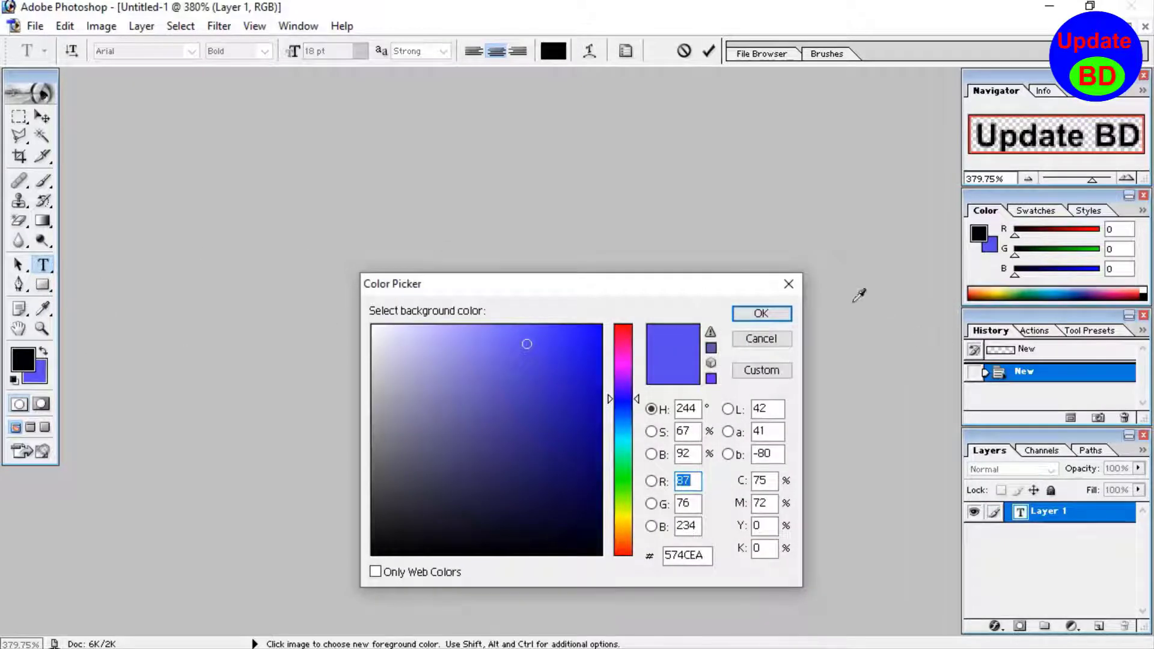
left_click(796, 290)
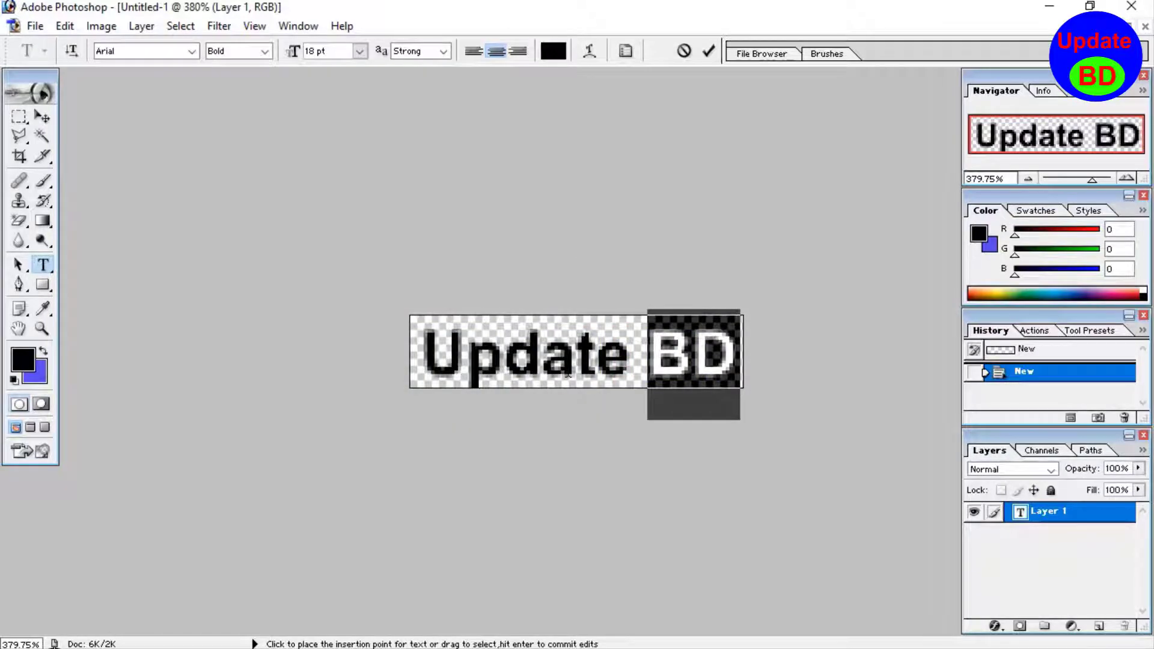
left_click(553, 50)
type("255")
key("Return")
- Save the logo to the Desktop as mylogo.png in PNG format with no interlacing
left_click(34, 26)
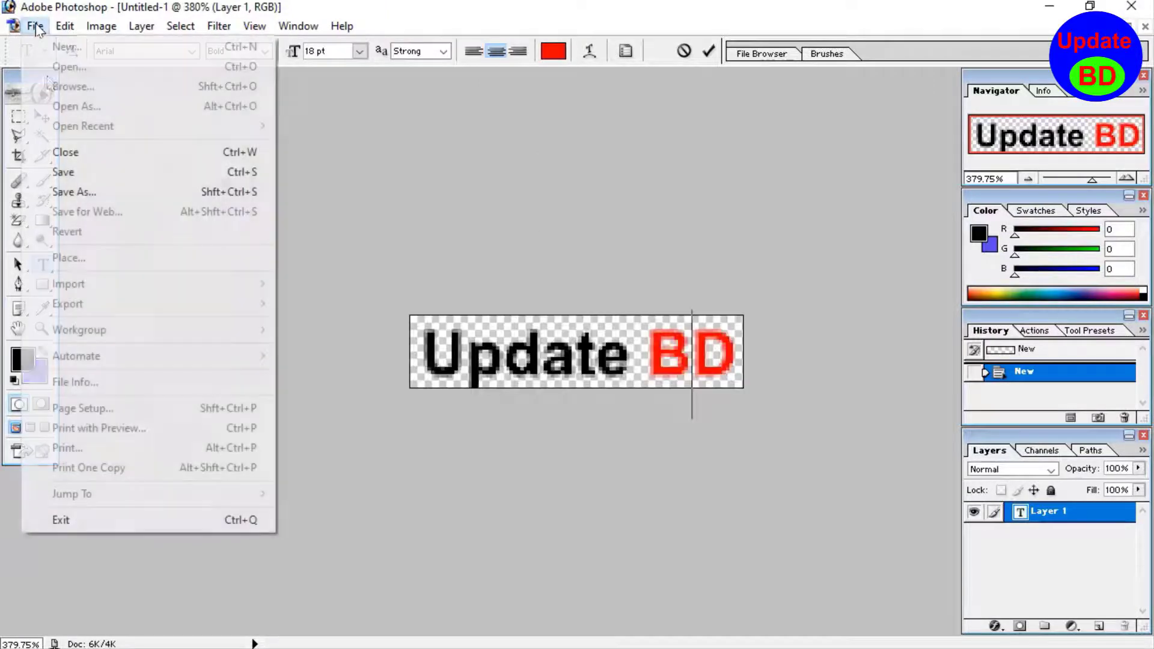
left_click(107, 176)
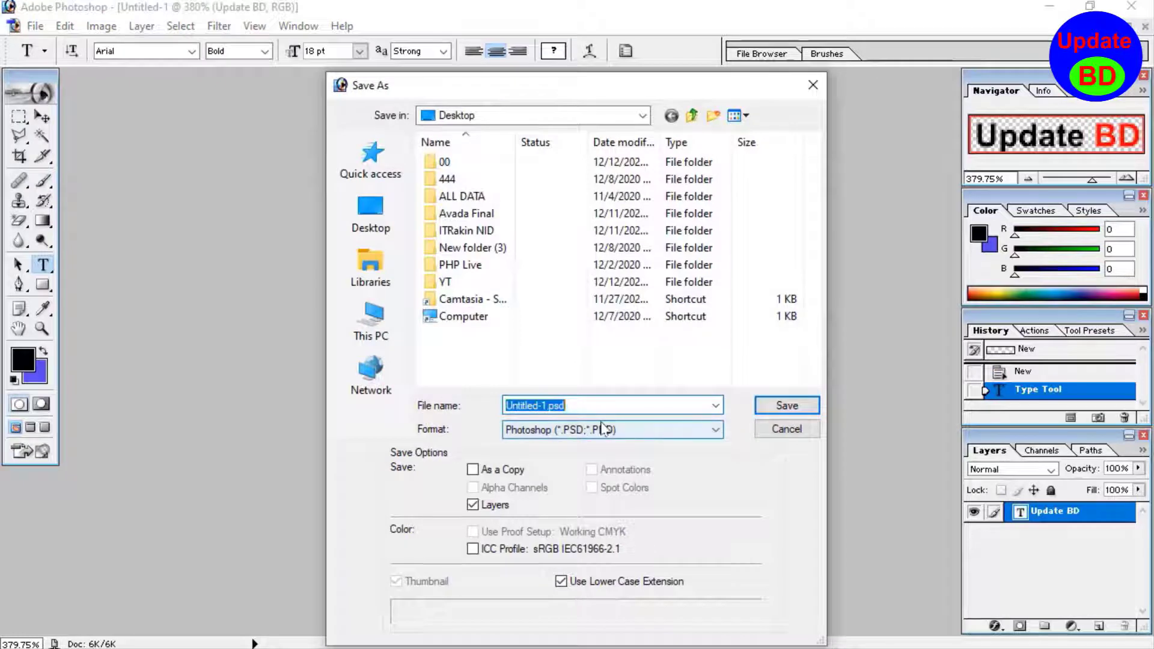
type("mylog")
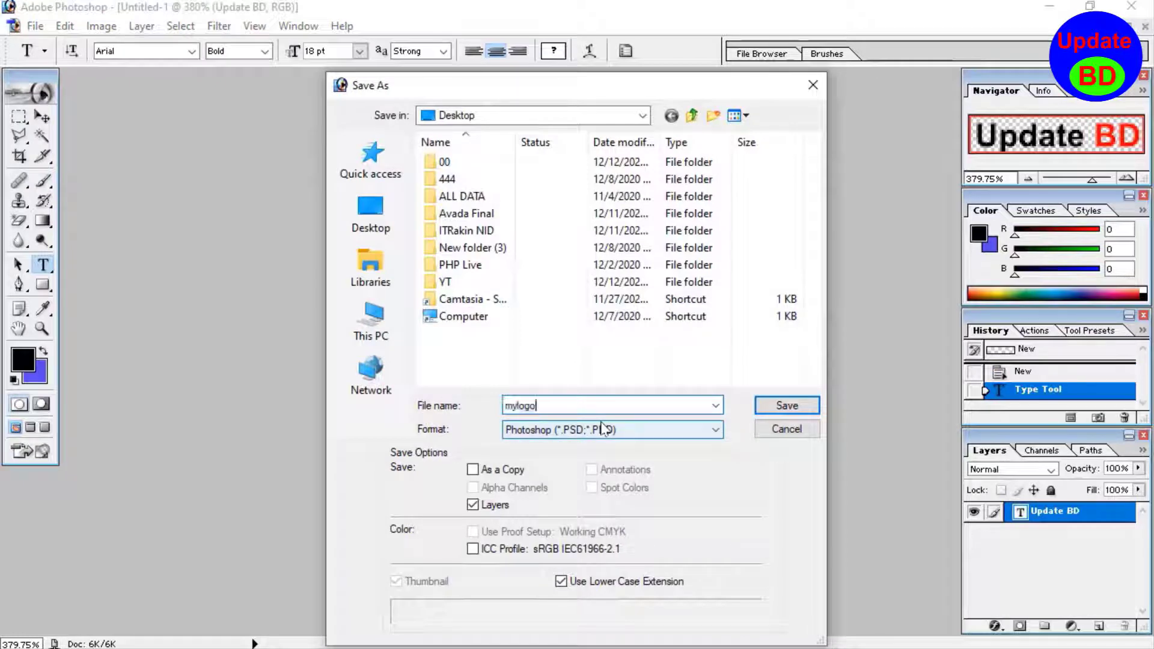
type("o")
left_click(625, 429)
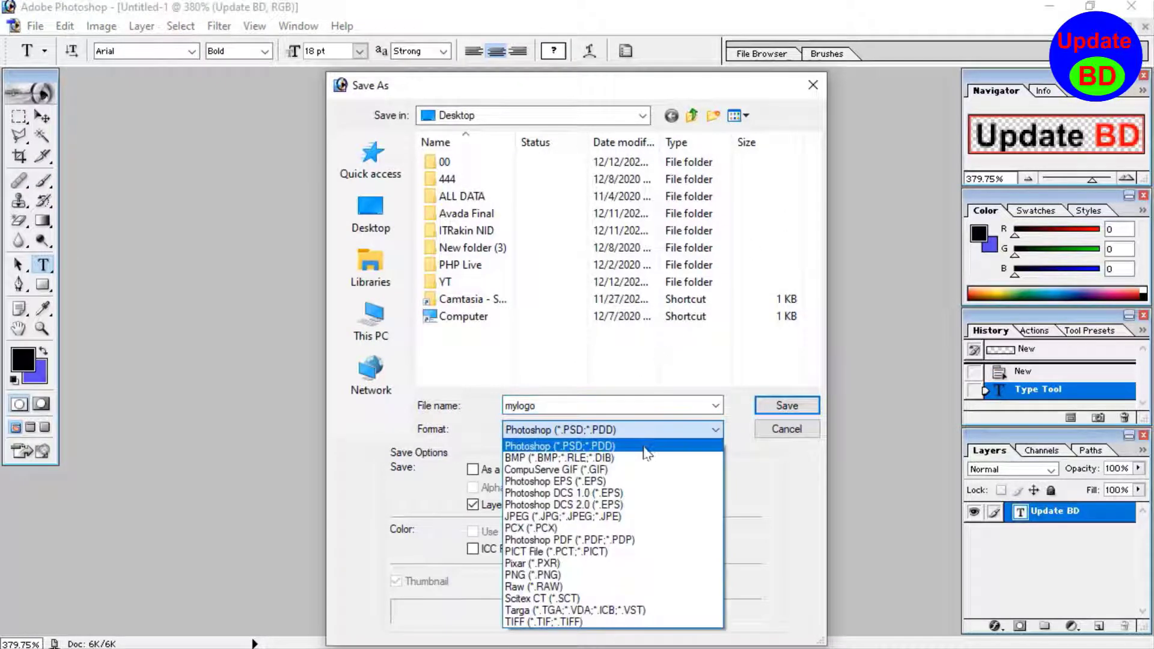
left_click(629, 516)
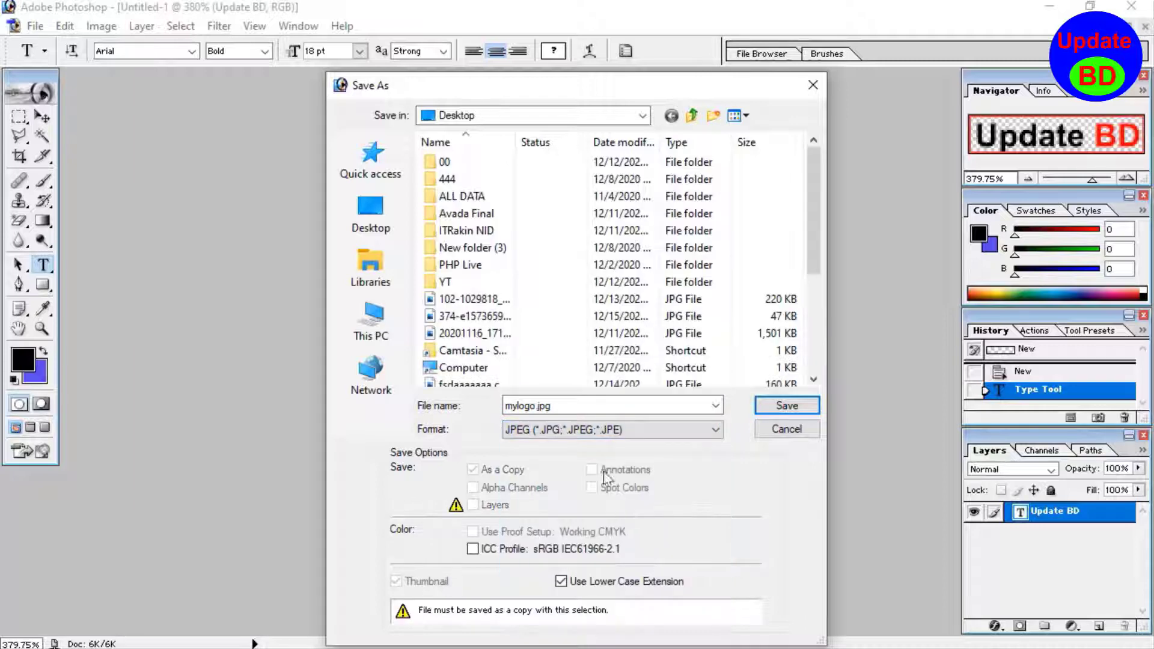
left_click(607, 429)
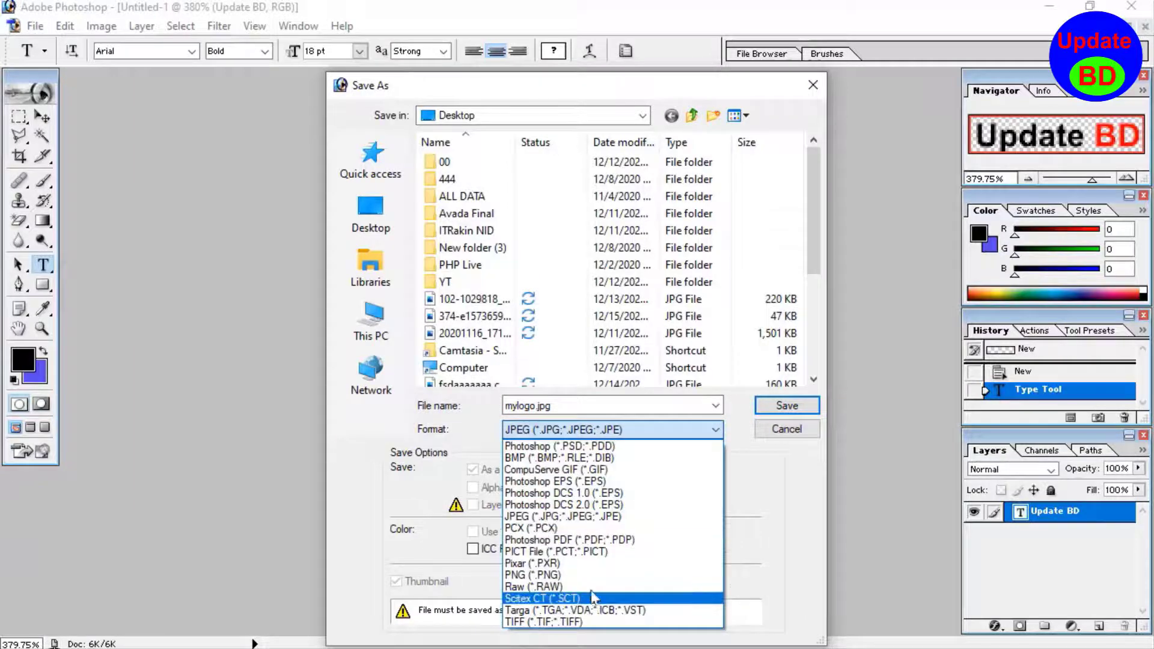
left_click(589, 575)
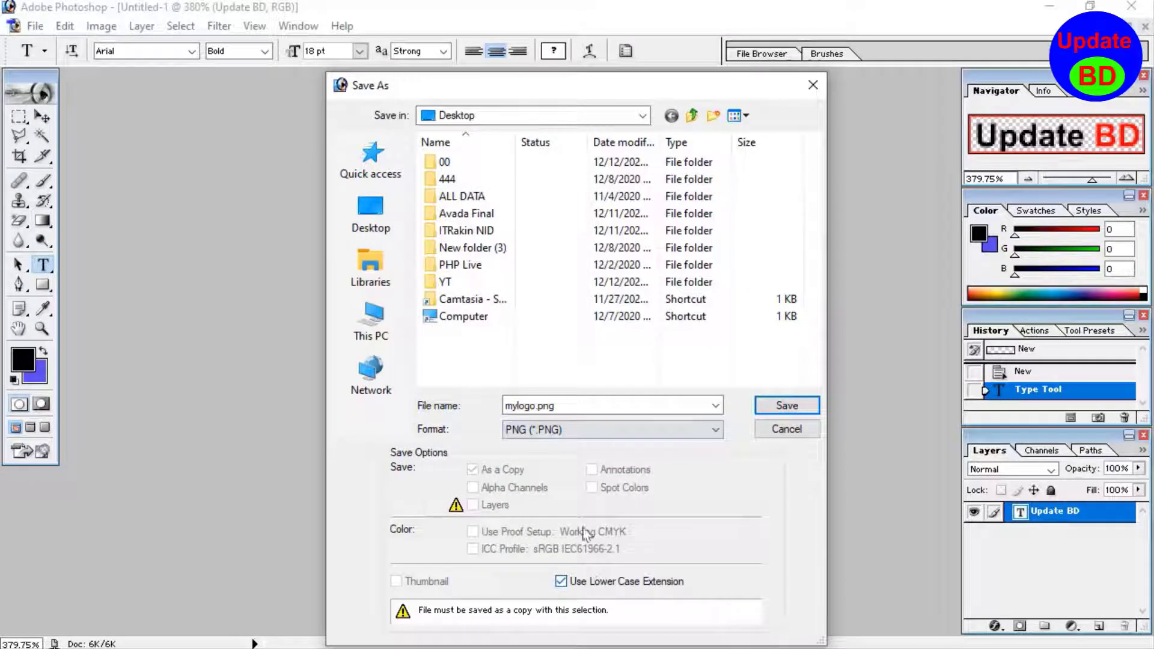
left_click(384, 231)
left_click(787, 405)
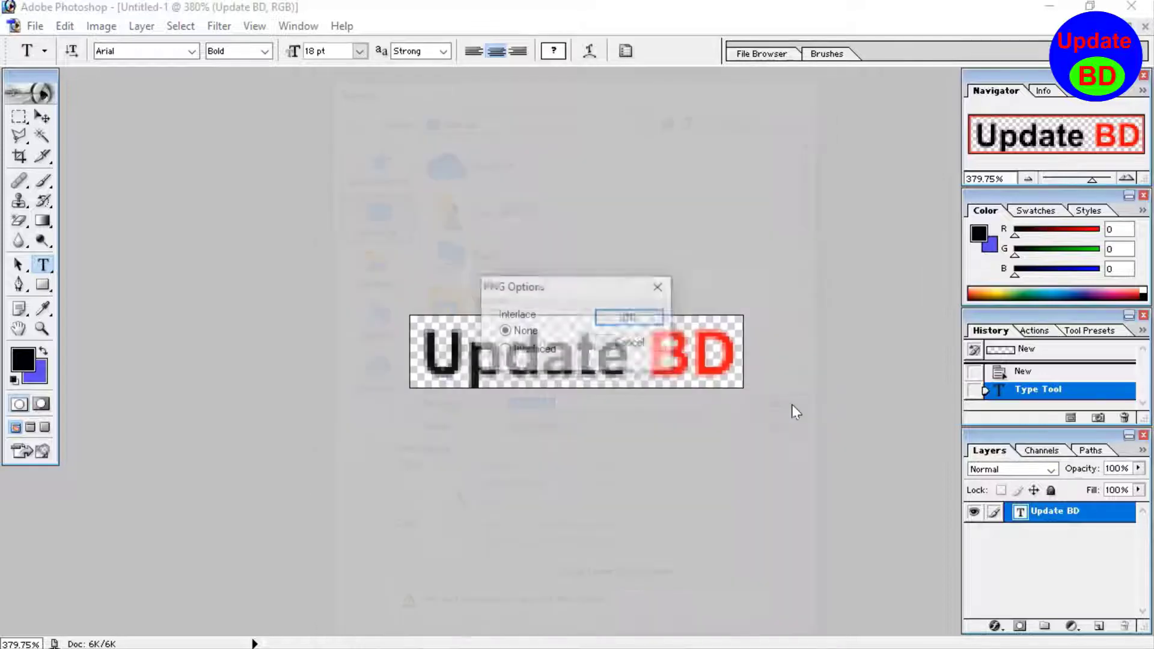
left_click(630, 318)
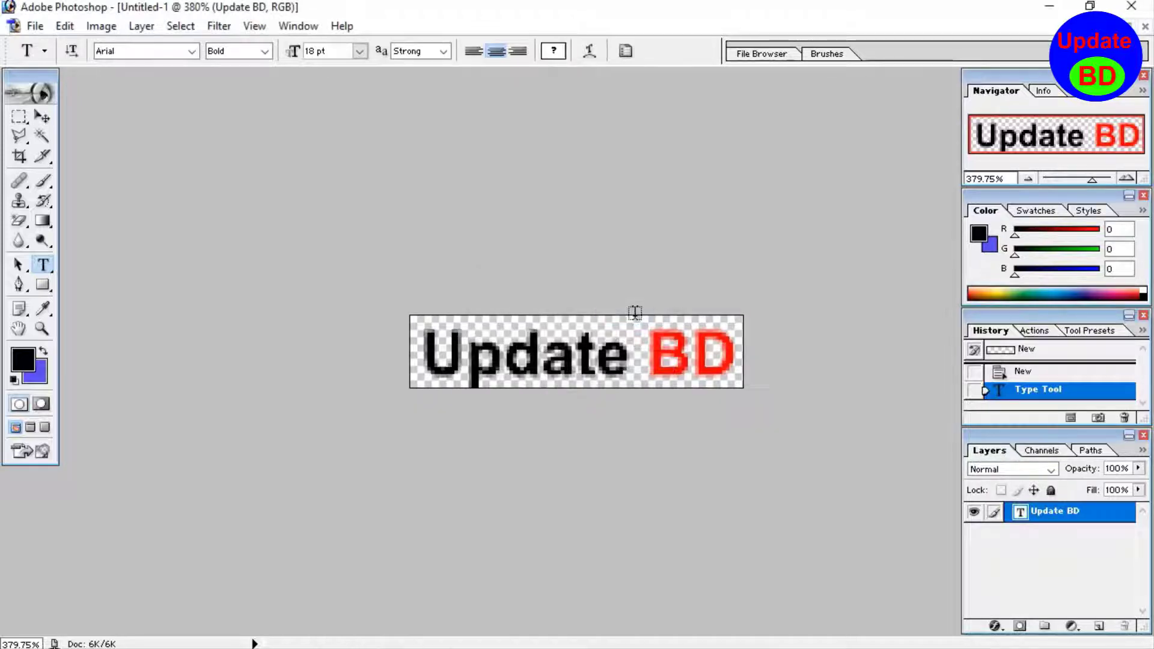
- Switch to the WordPress dashboard in the browser and open the Avada theme's global options
left_click(1056, 6)
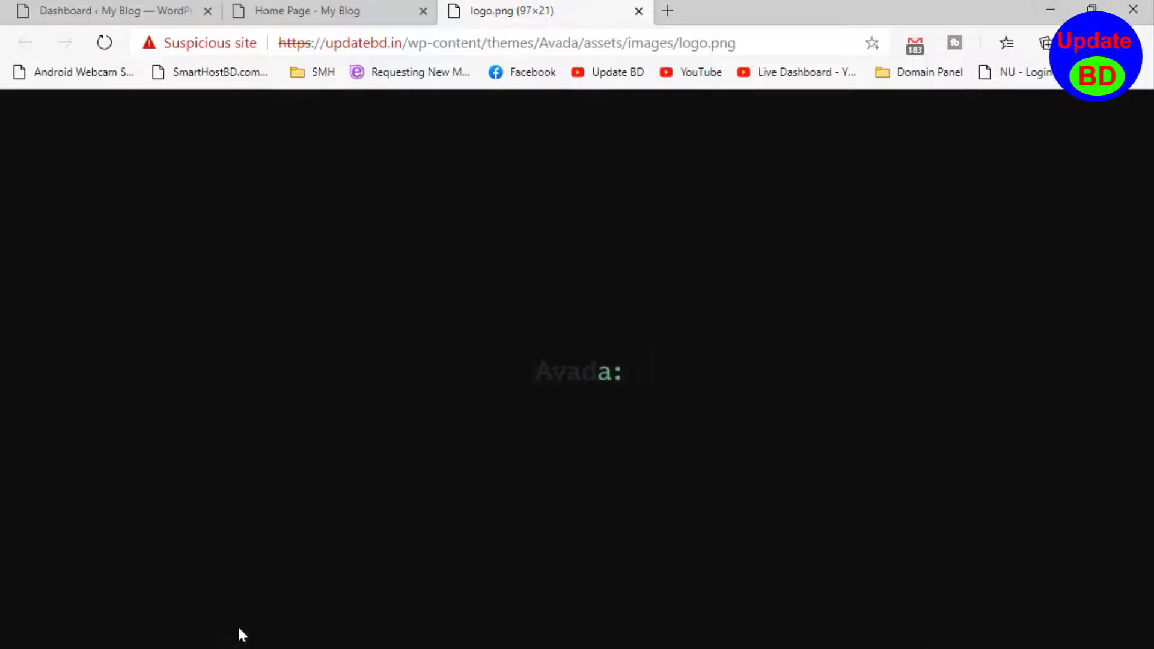
left_click(105, 12)
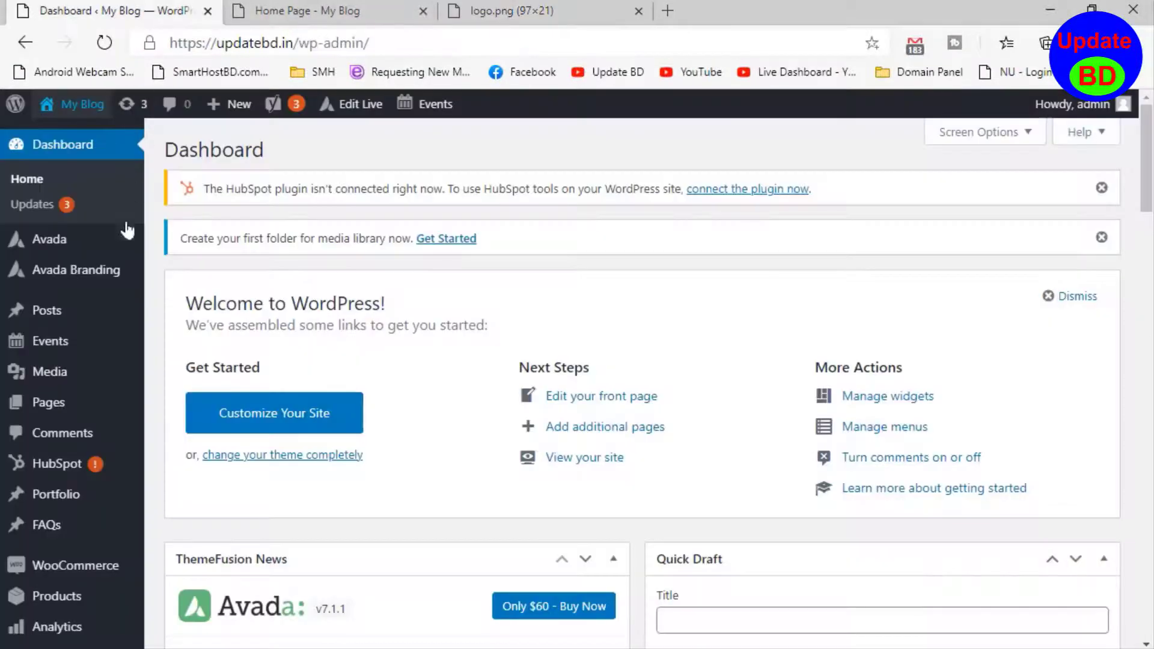
mouse_move(121, 228)
left_click(209, 274)
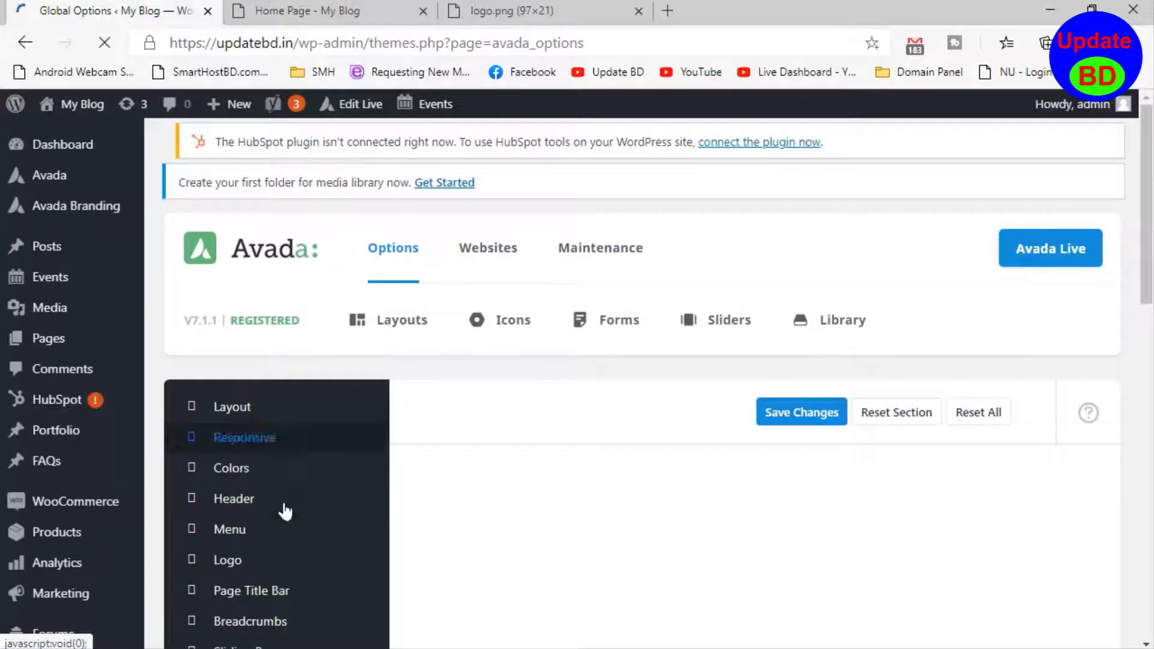
- Open the Logo section of the Avada global options
scroll(283, 501, "down", 3)
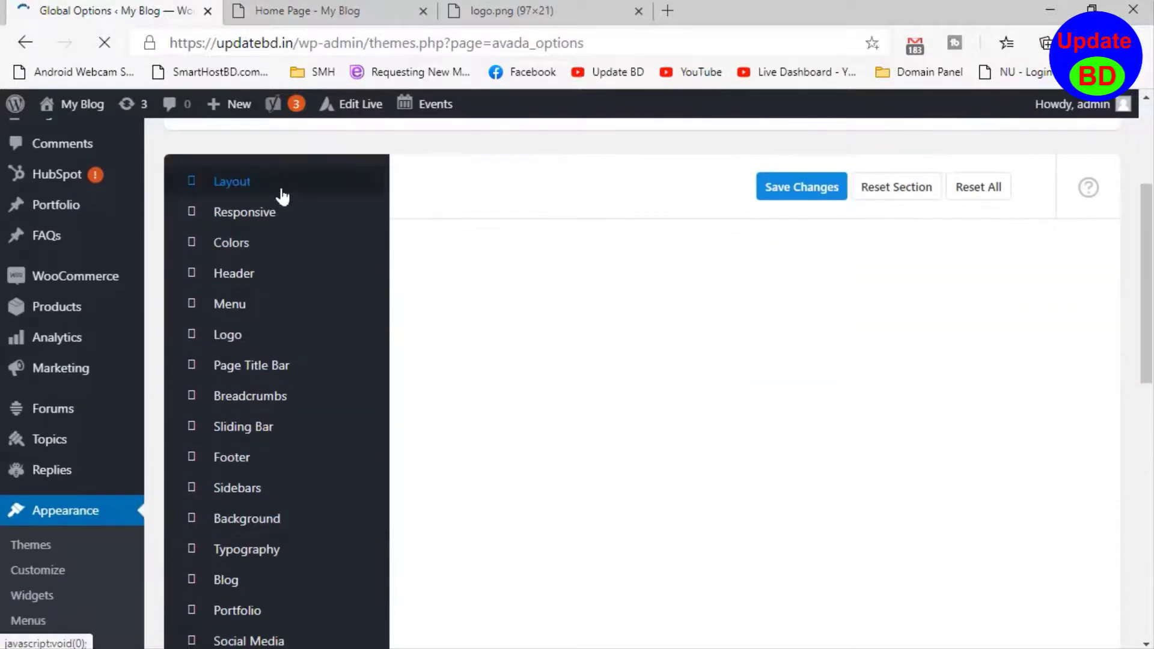
scroll(292, 580, "down", 3)
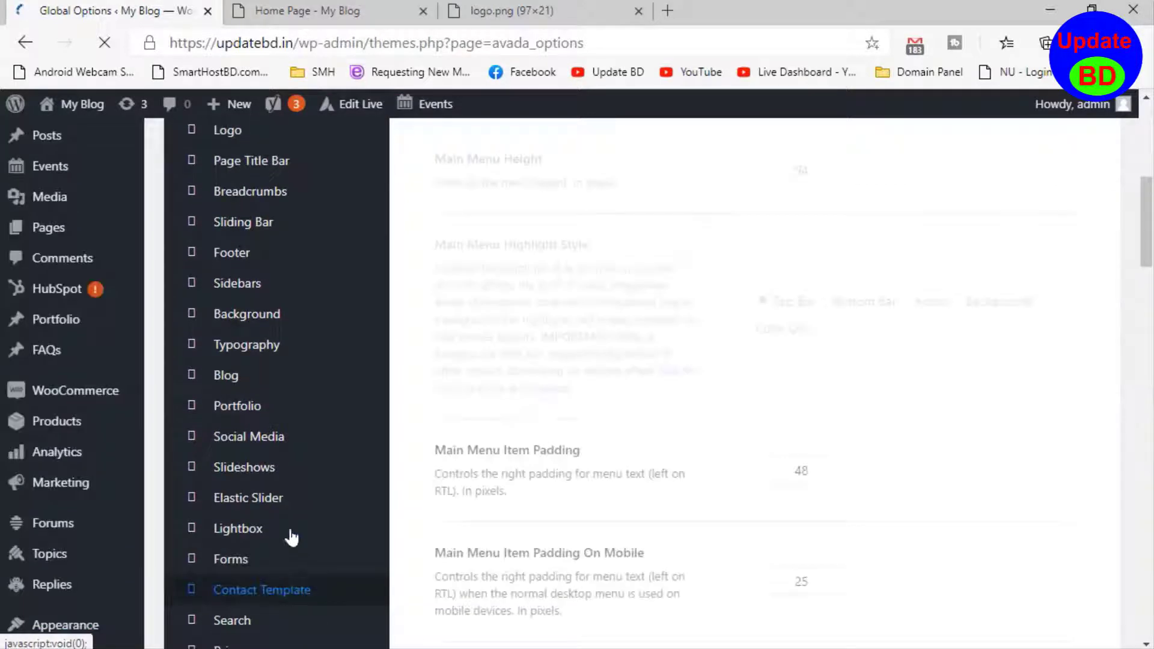
scroll(289, 529, "up", 6)
left_click(247, 546)
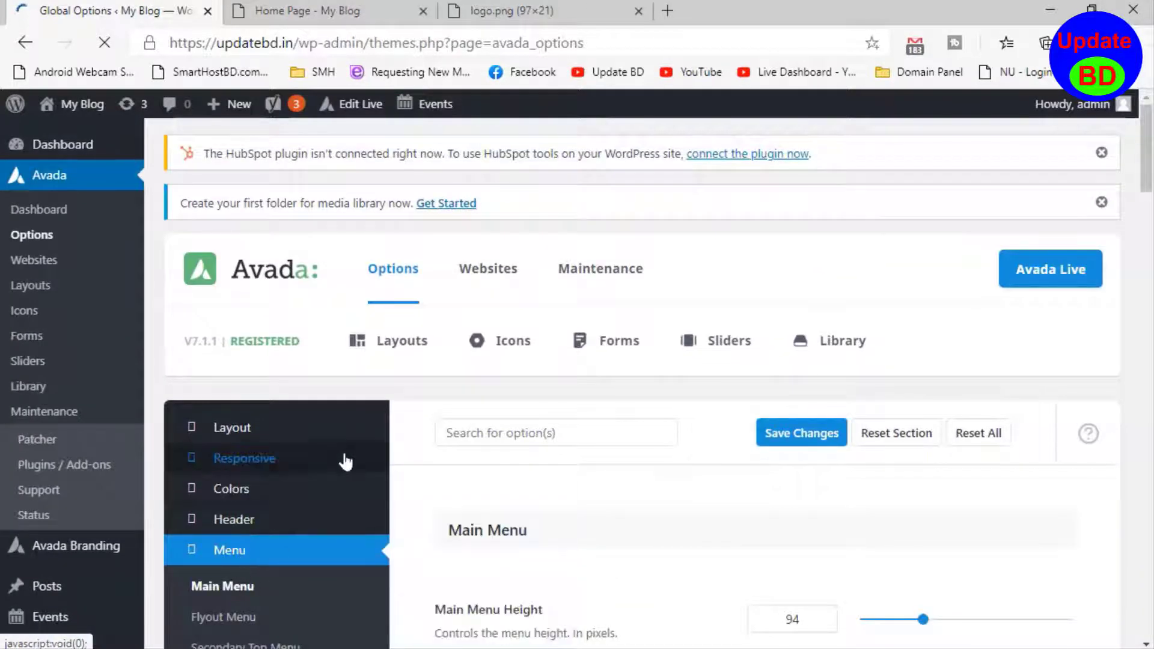
scroll(300, 454, "down", 3)
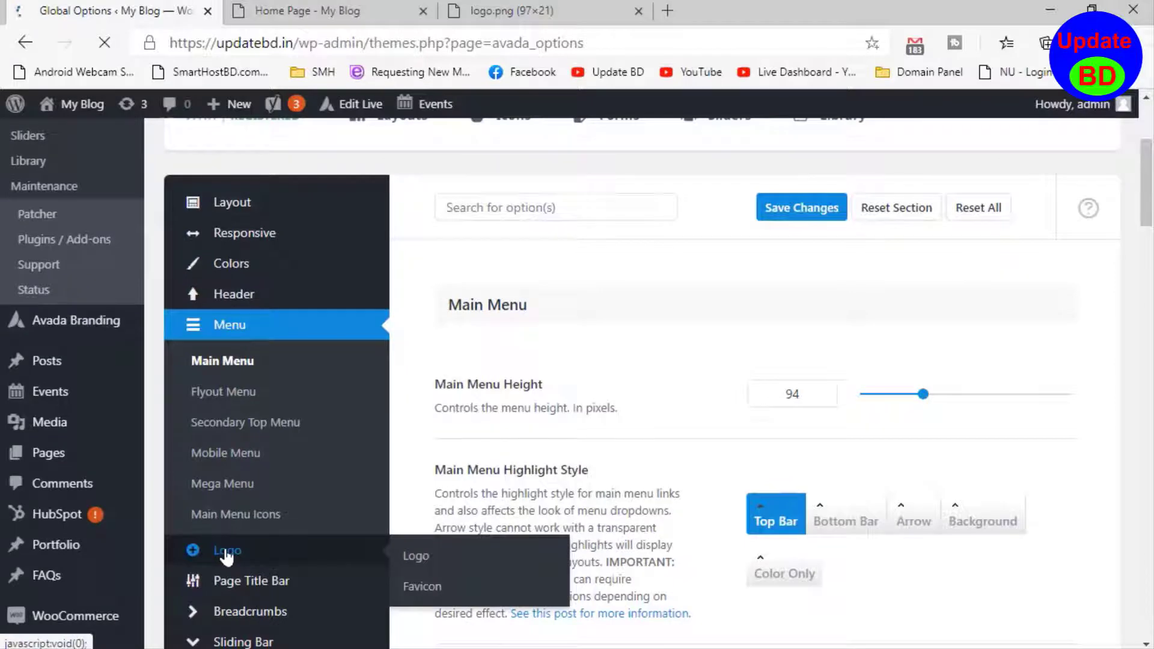
left_click(226, 552)
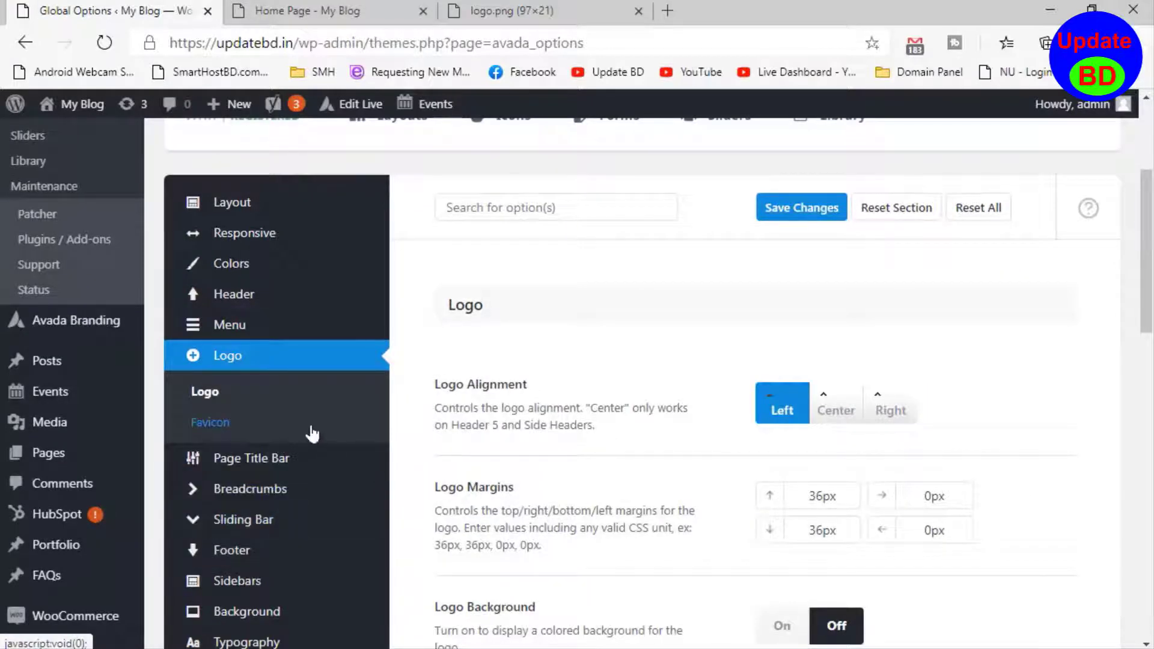
- Remove the Avada image from the Default Logo setting
scroll(571, 401, "down", 3)
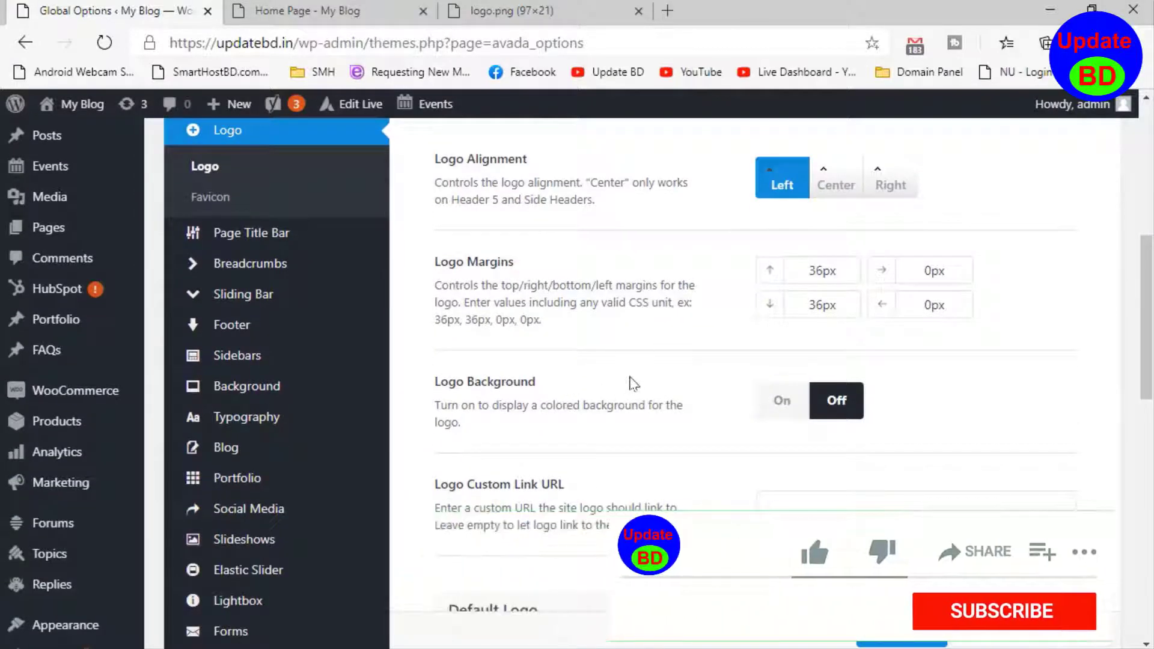
scroll(609, 407, "down", 4)
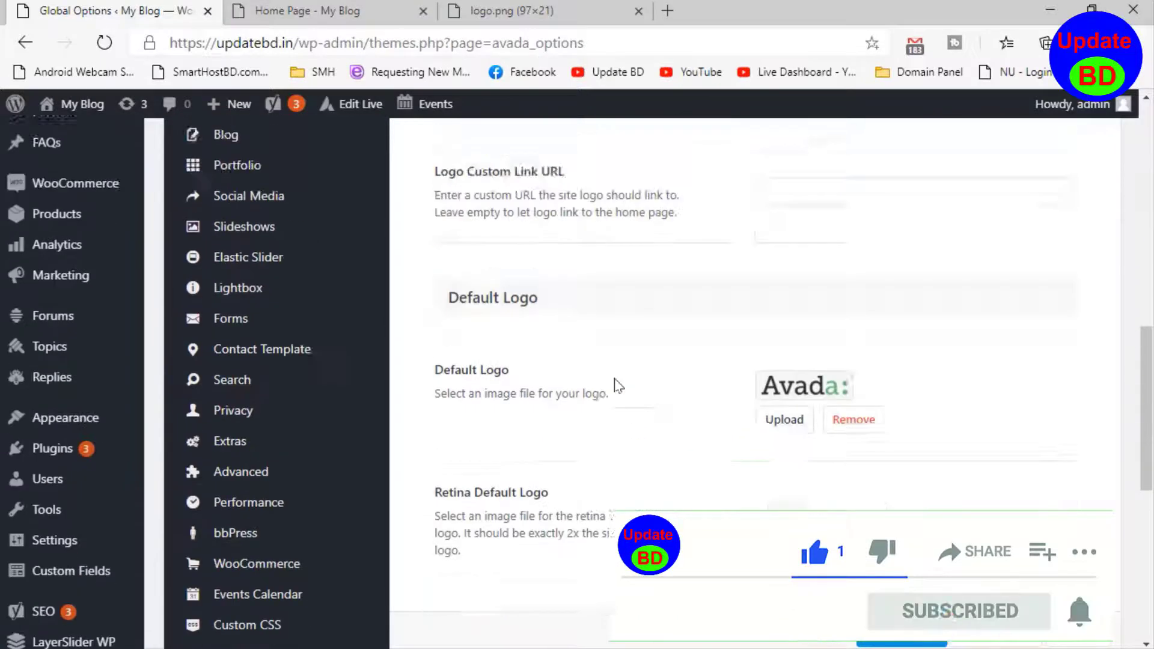
scroll(618, 386, "up", 6)
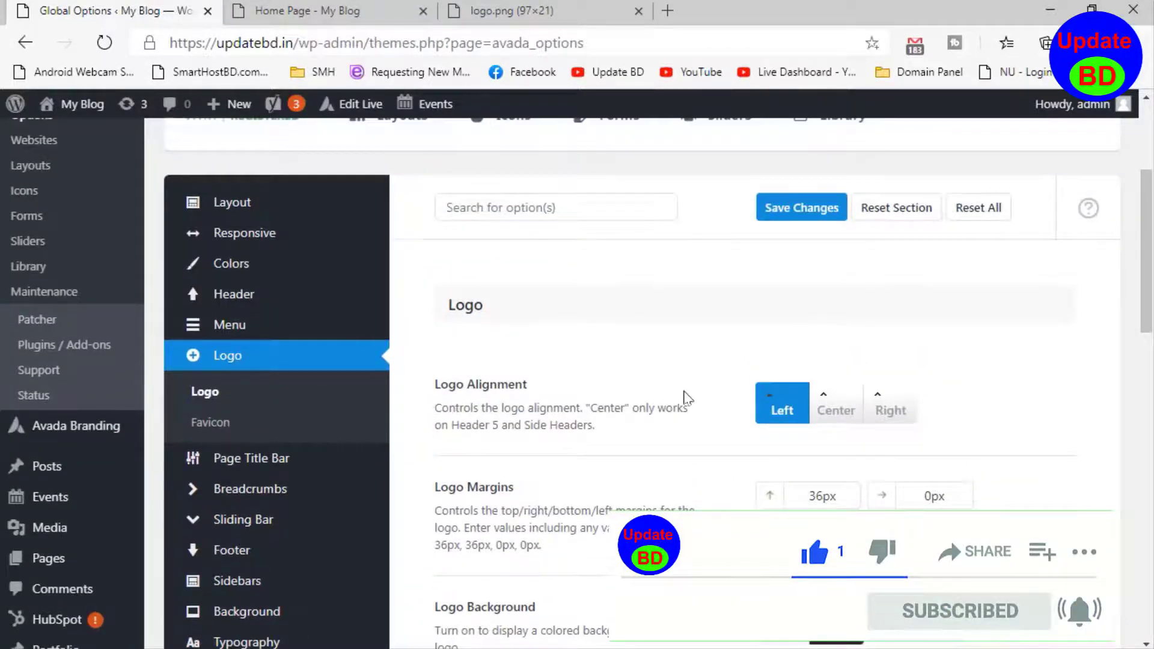
scroll(691, 421, "down", 8)
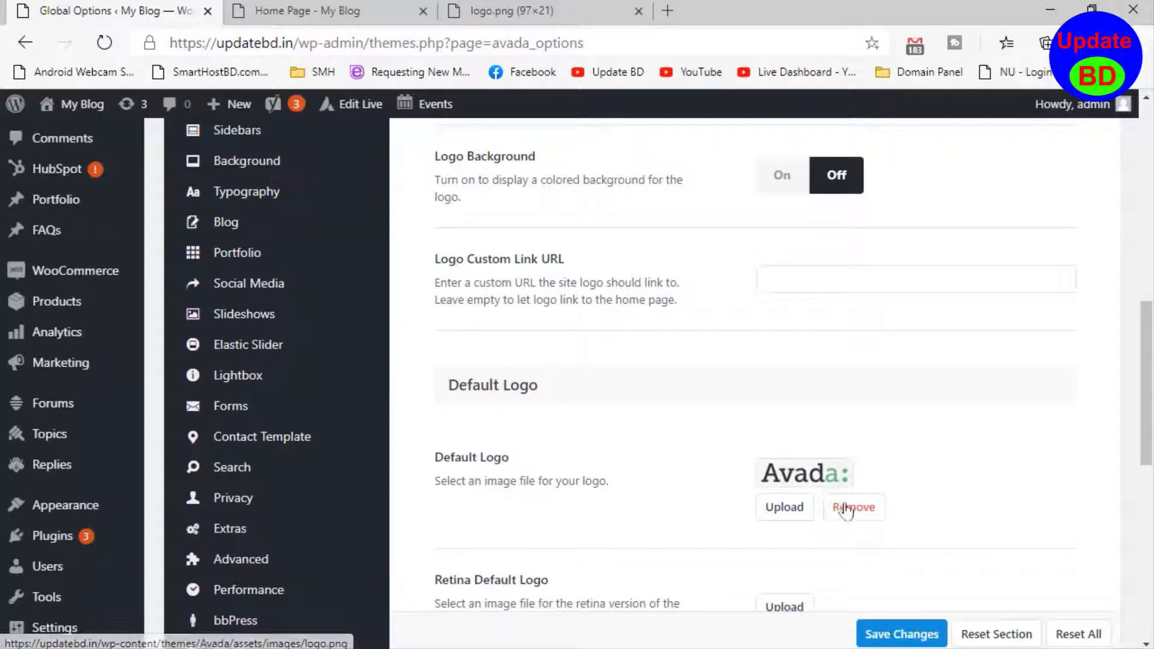
left_click(846, 512)
- Upload mylogo.png from the Desktop and set it as the Mobile Logo
scroll(845, 512, "down", 5)
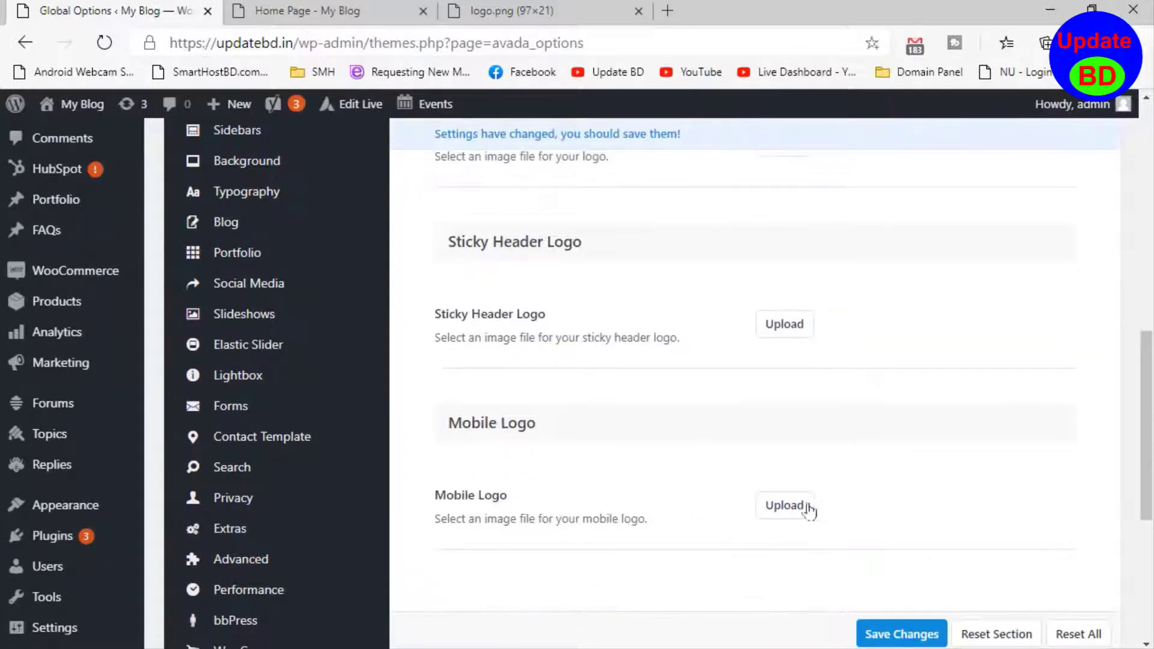
left_click(784, 505)
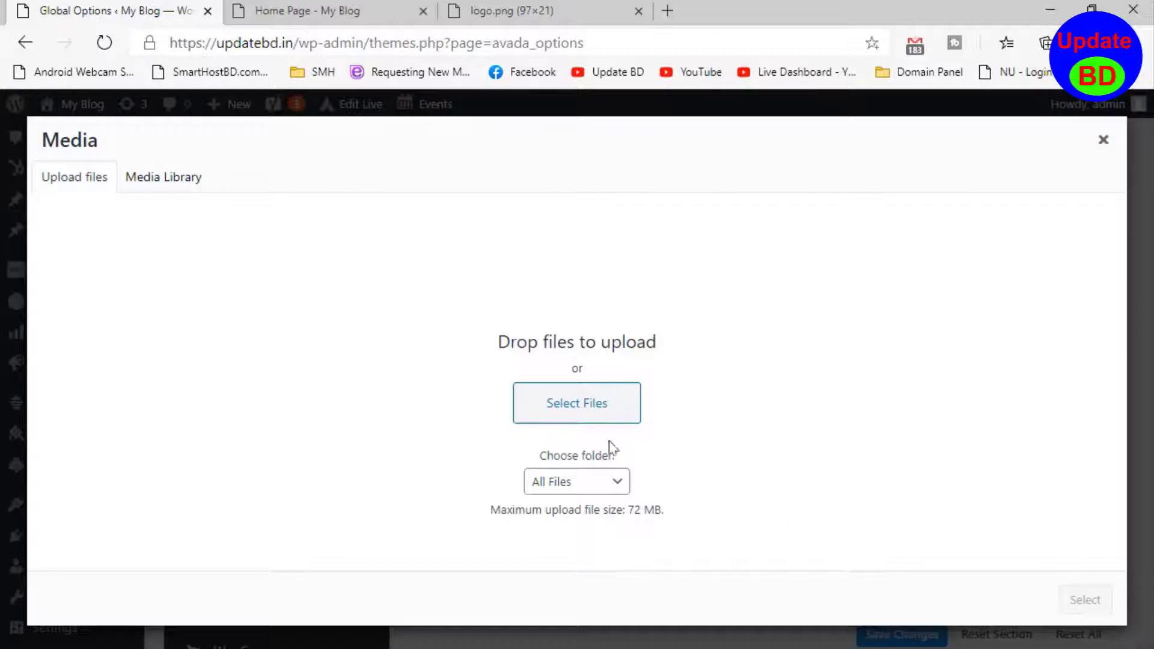
left_click(608, 412)
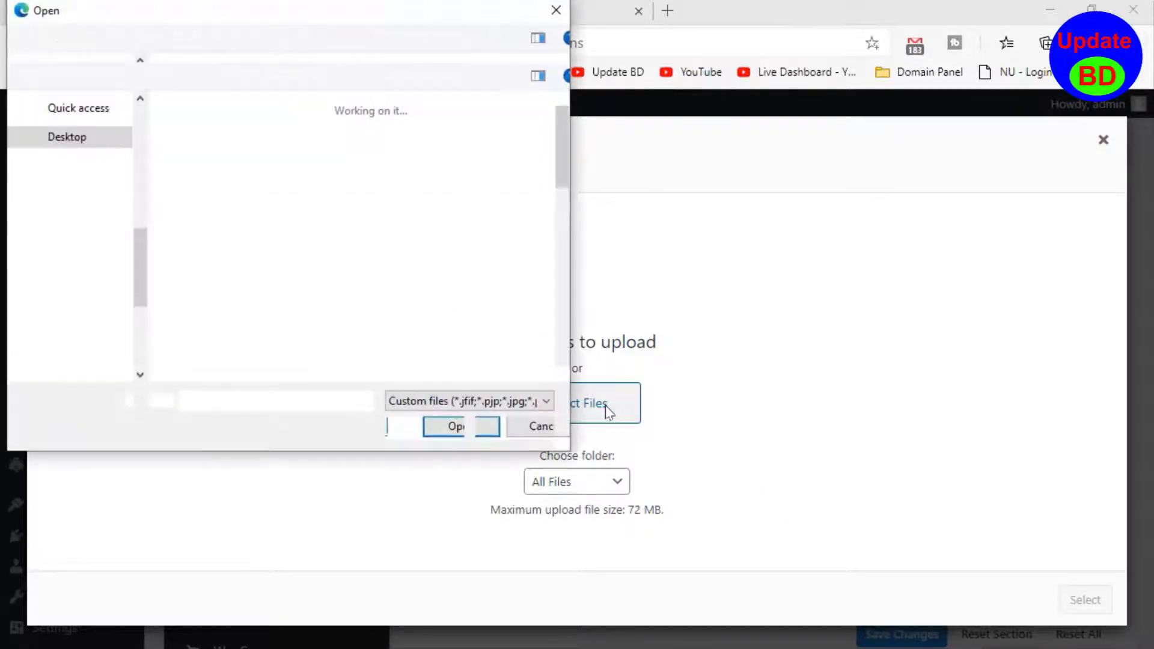
scroll(276, 228, "down", 5)
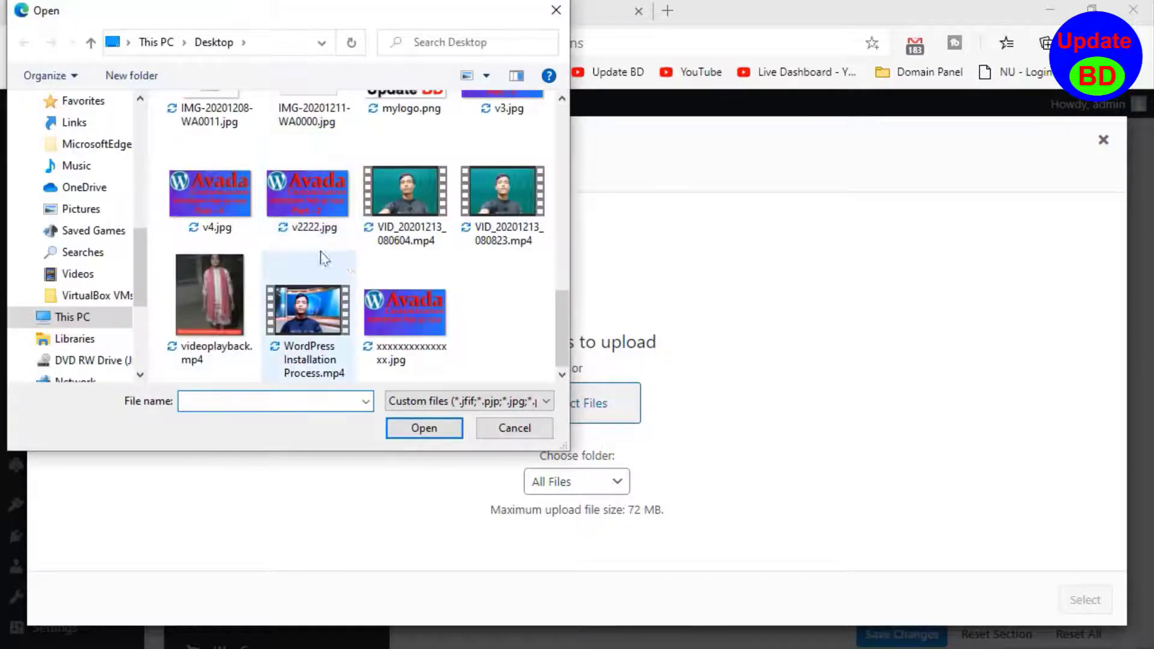
scroll(307, 247, "up", 3)
double_click(432, 293)
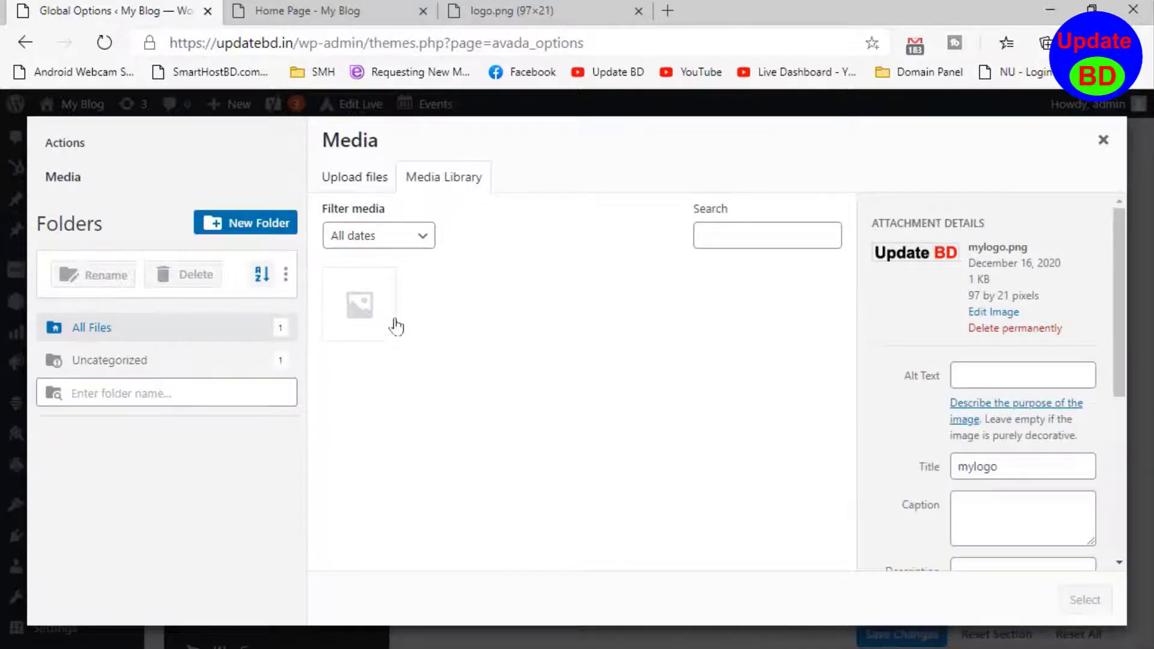
scroll(943, 525, "down", 4)
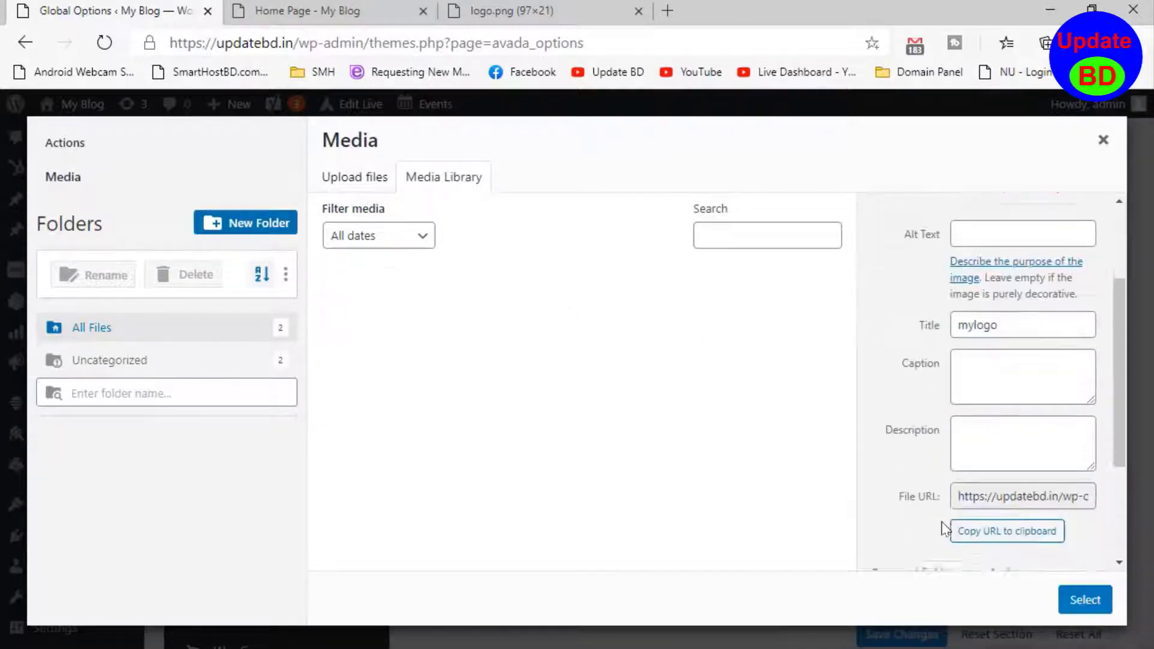
left_click(1089, 608)
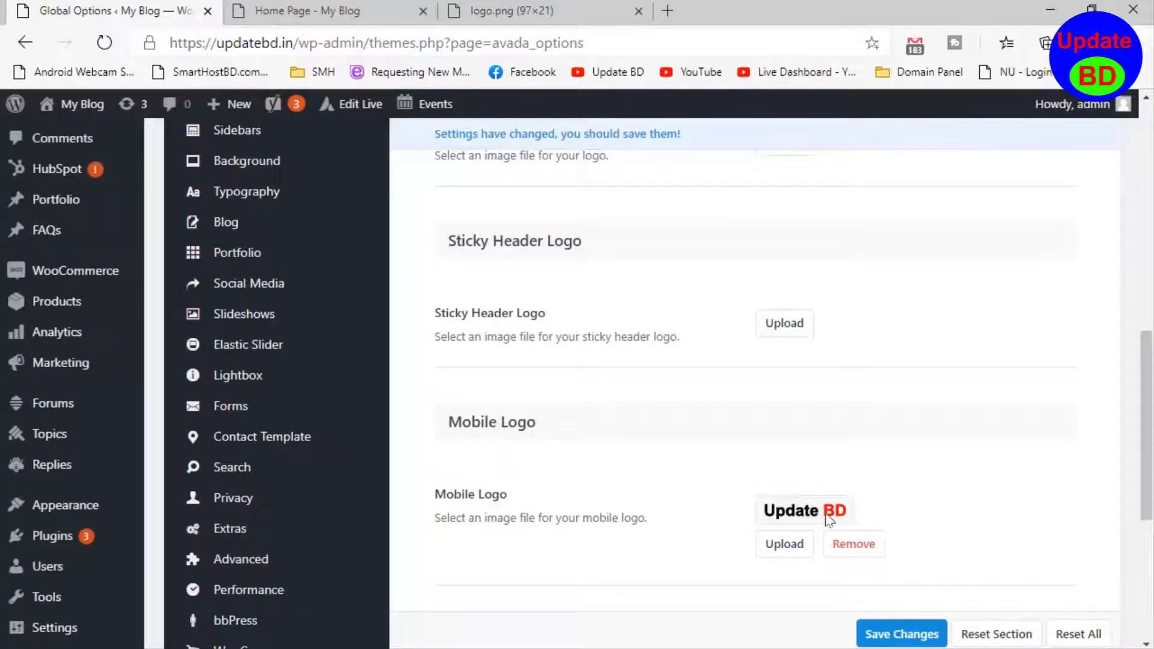
- Upload mylogo.png from the Desktop and set it as the Default Logo
scroll(760, 474, "up", 6)
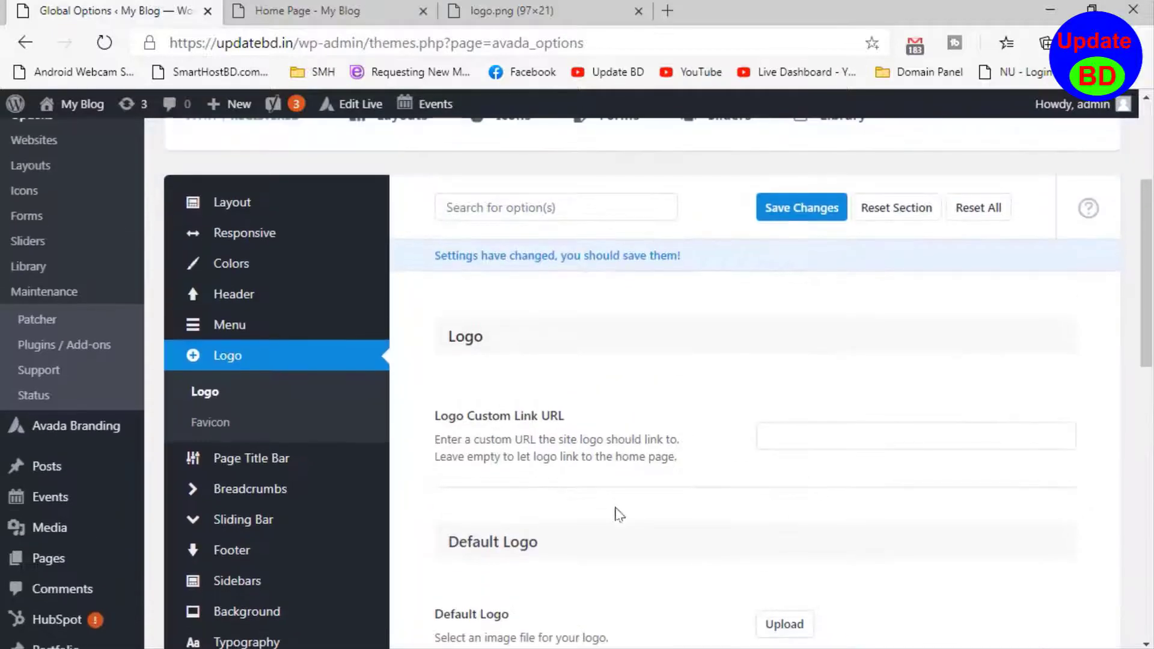
scroll(619, 513, "down", 6)
scroll(752, 470, "up", 4)
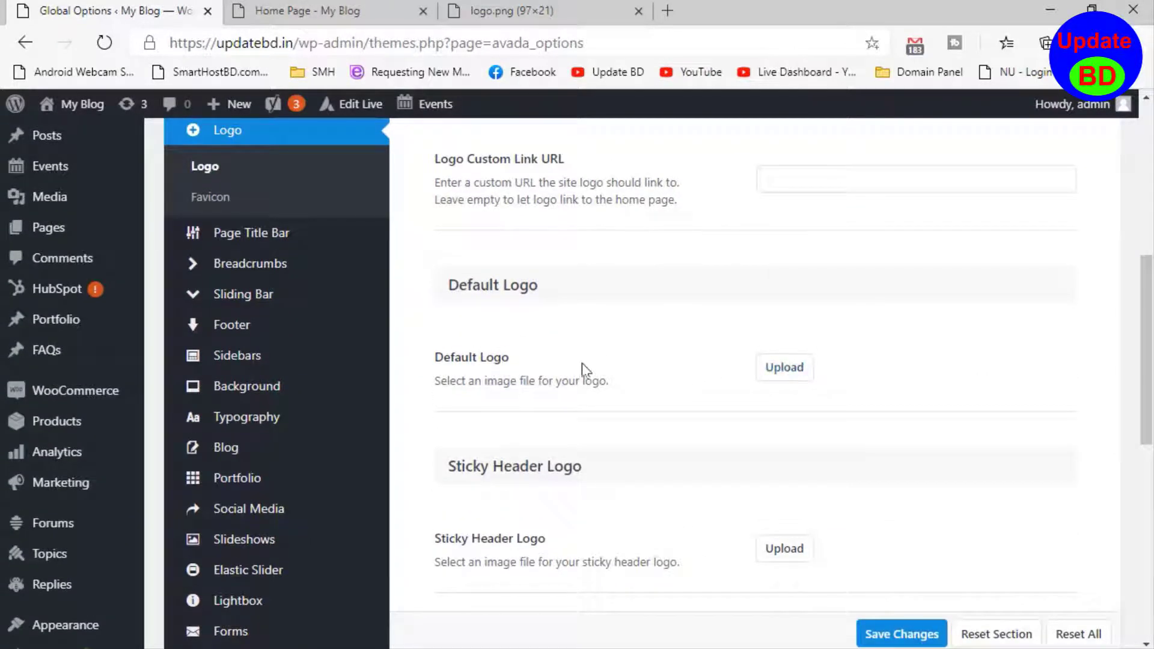
left_click(784, 368)
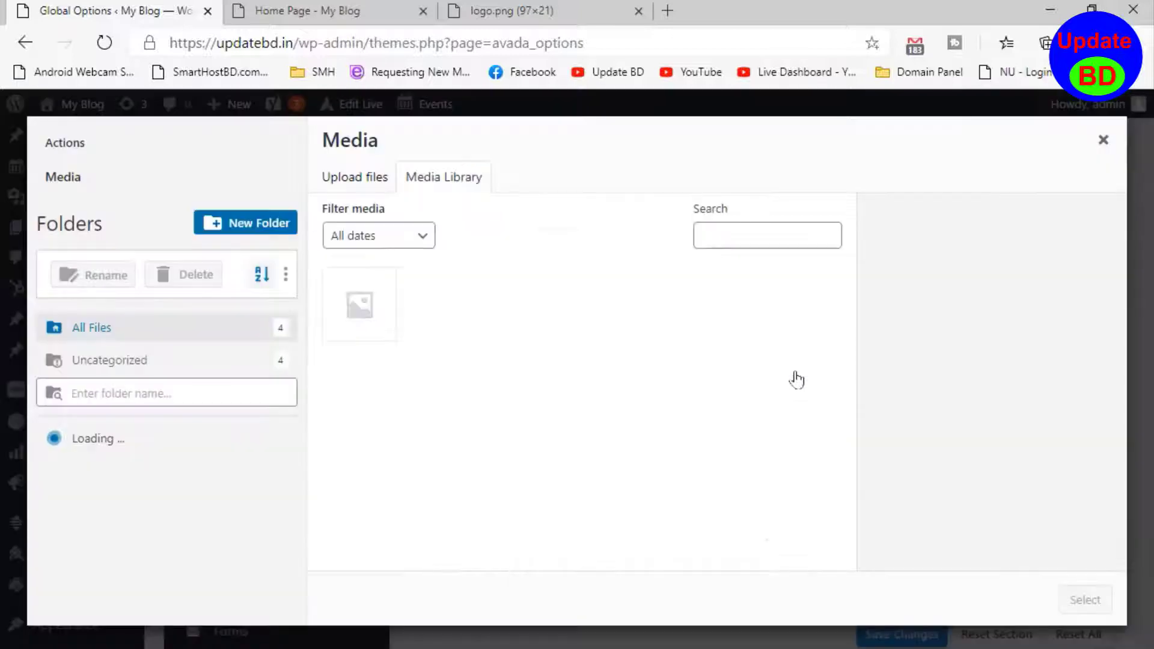
left_click(372, 182)
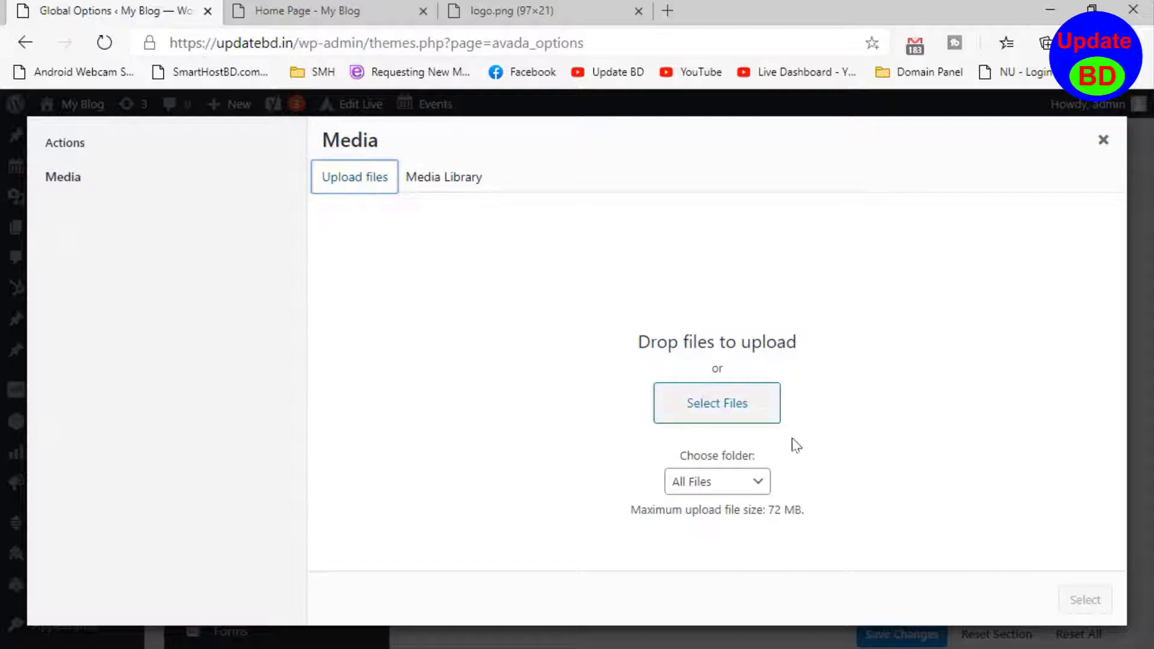
left_click(739, 419)
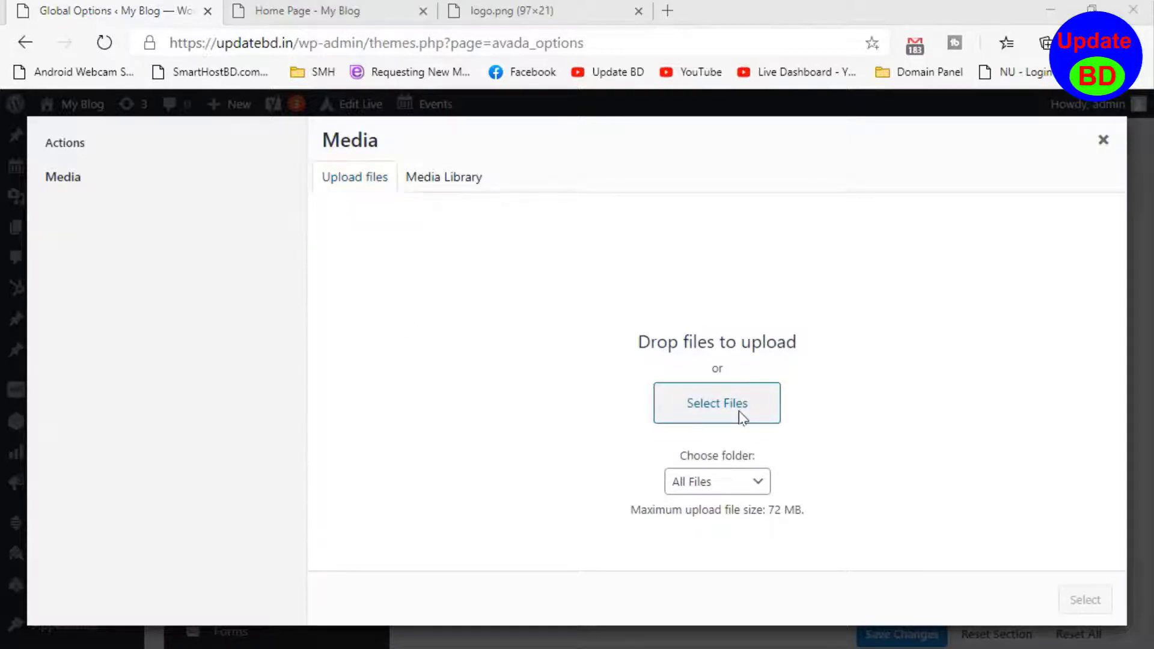
scroll(407, 337, "down", 3)
scroll(407, 337, "down", 4)
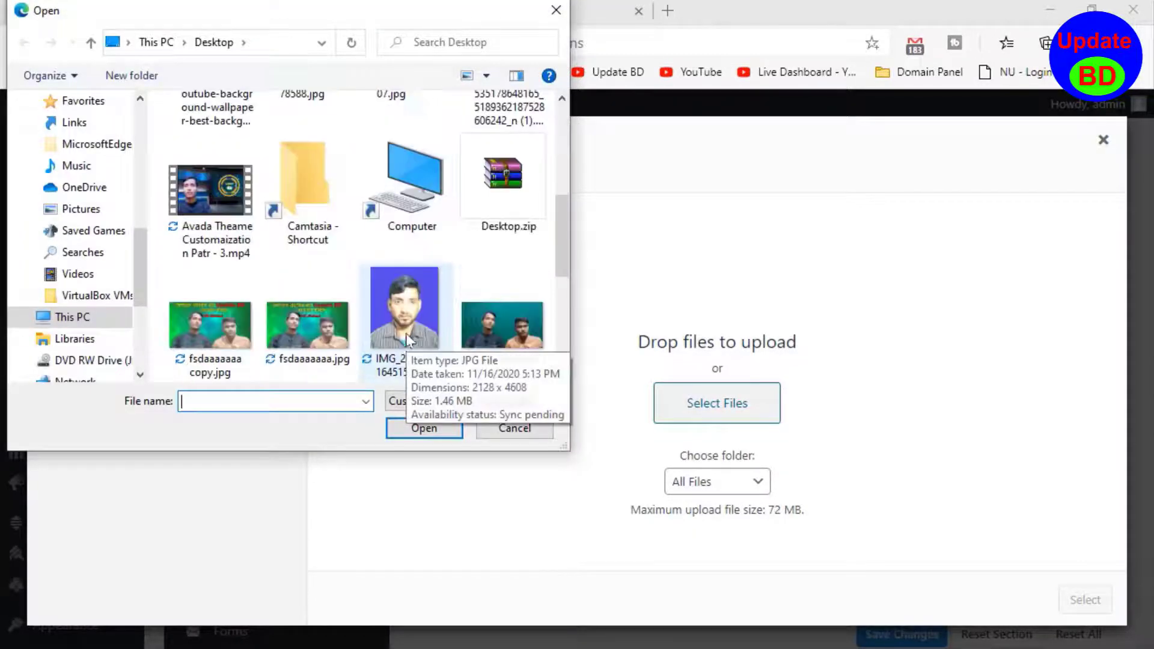
double_click(415, 337)
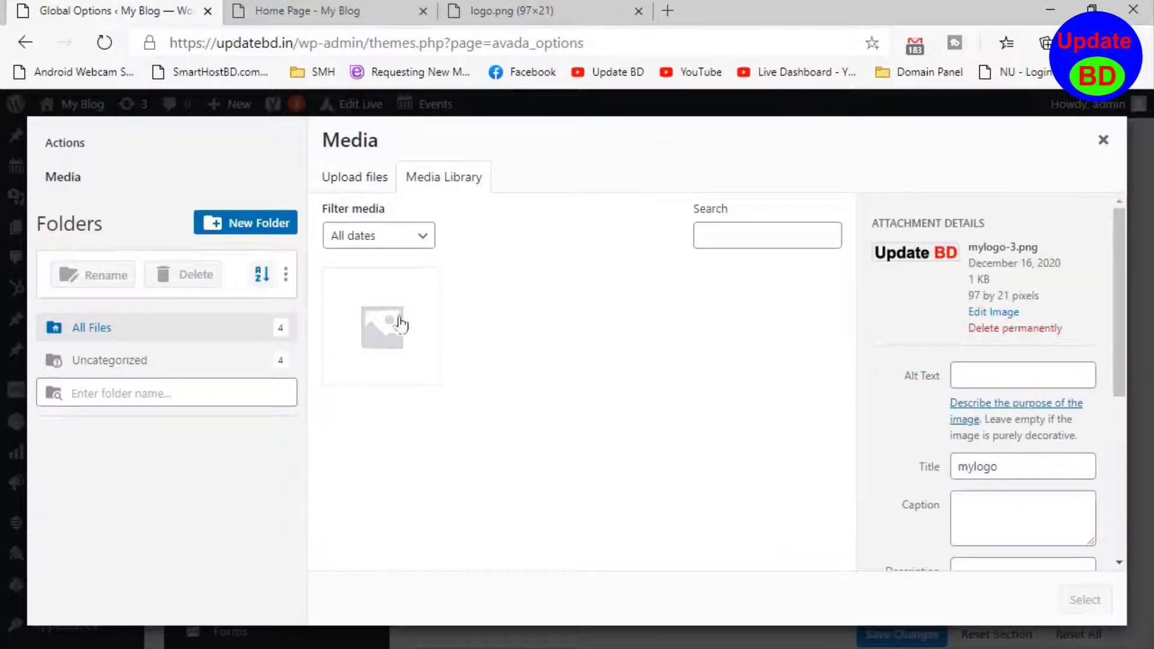
scroll(966, 363, "down", 3)
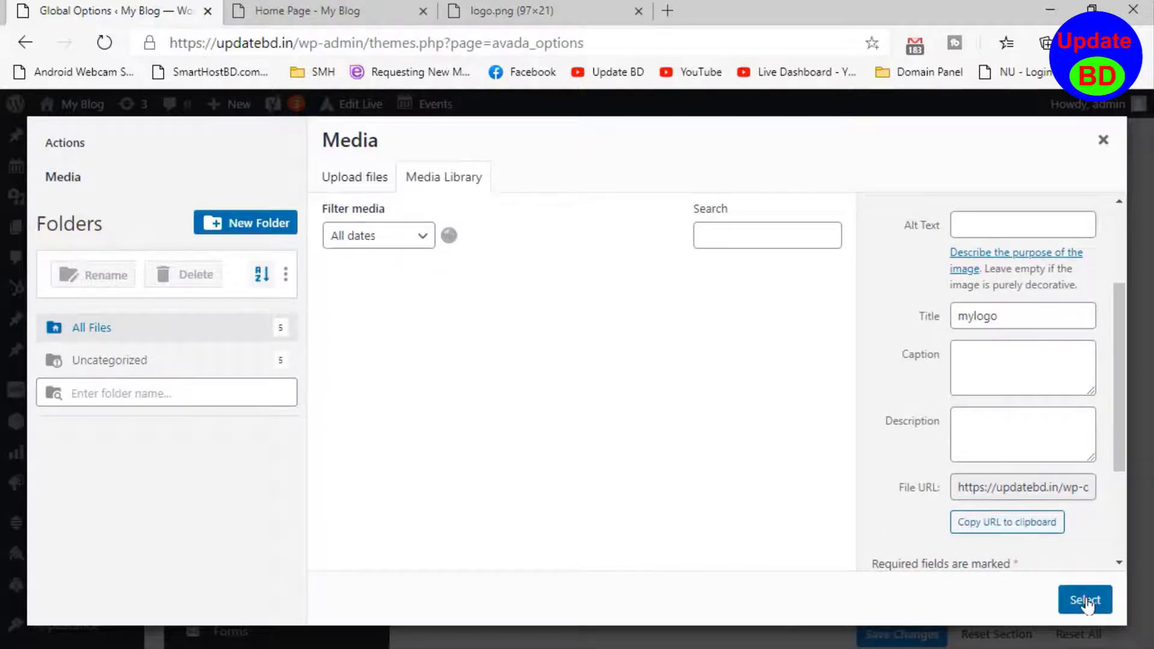
left_click(1085, 600)
- Save the changed logo settings in the Avada global options
scroll(878, 544, "down", 4)
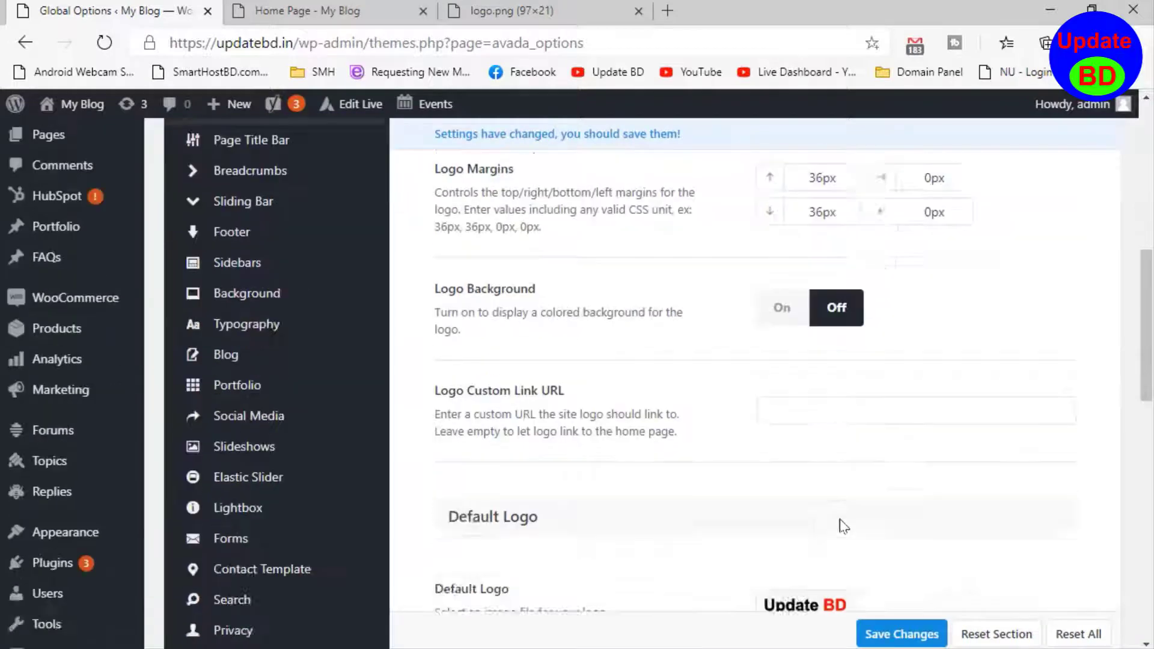
scroll(724, 431, "up", 4)
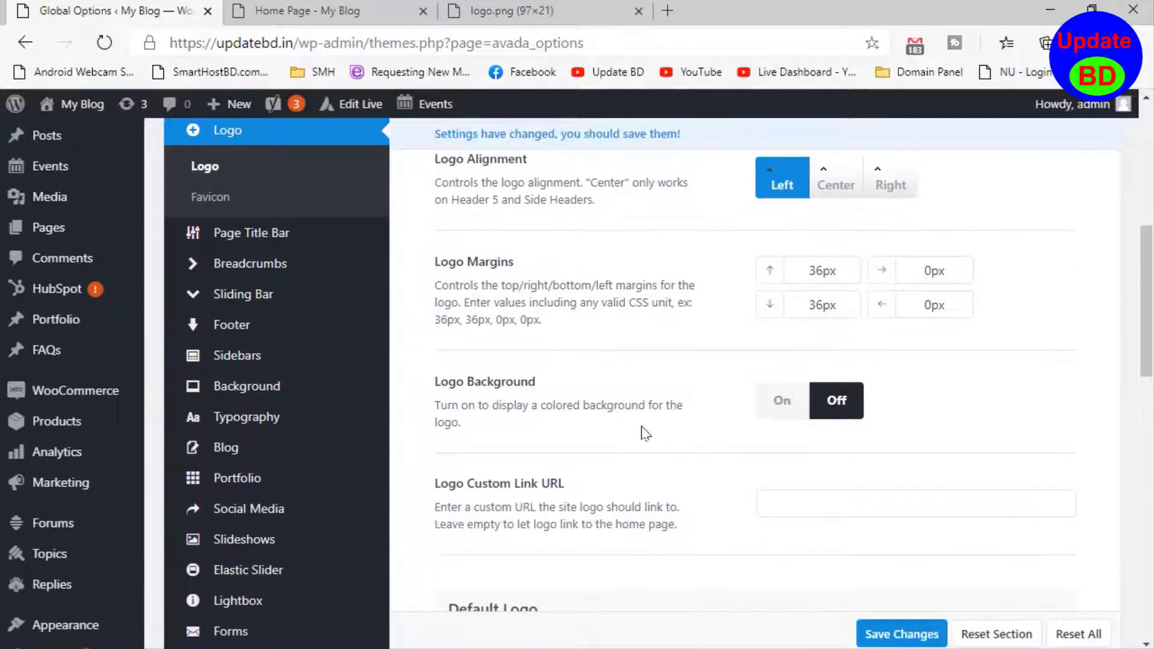
scroll(718, 529, "down", 4)
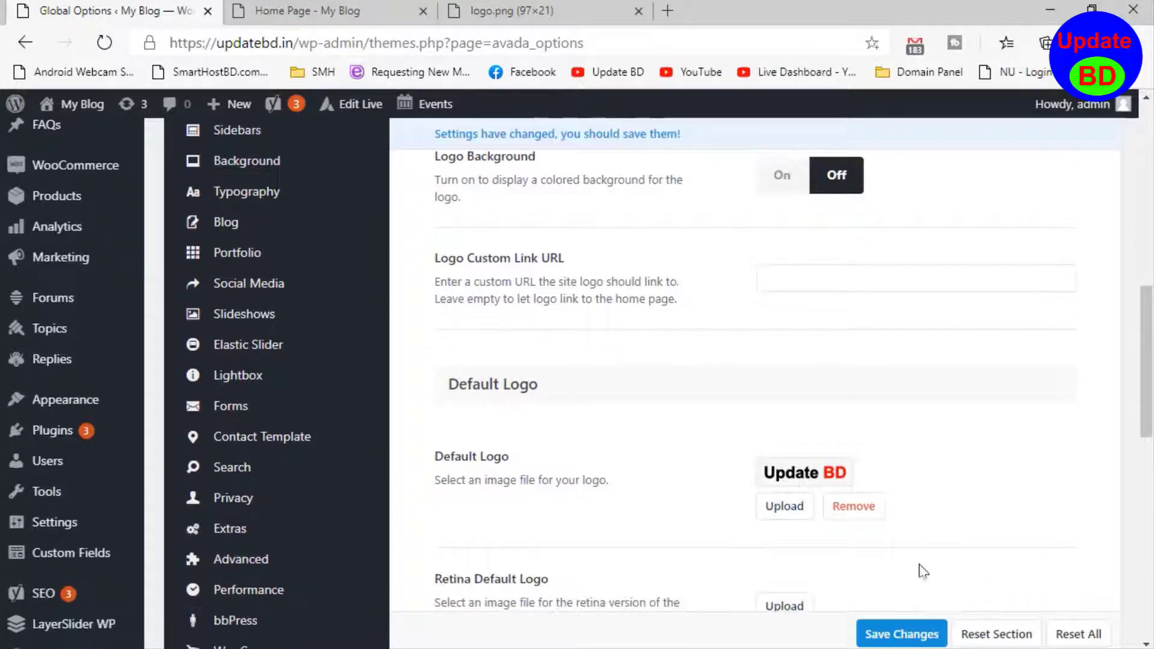
left_click(892, 638)
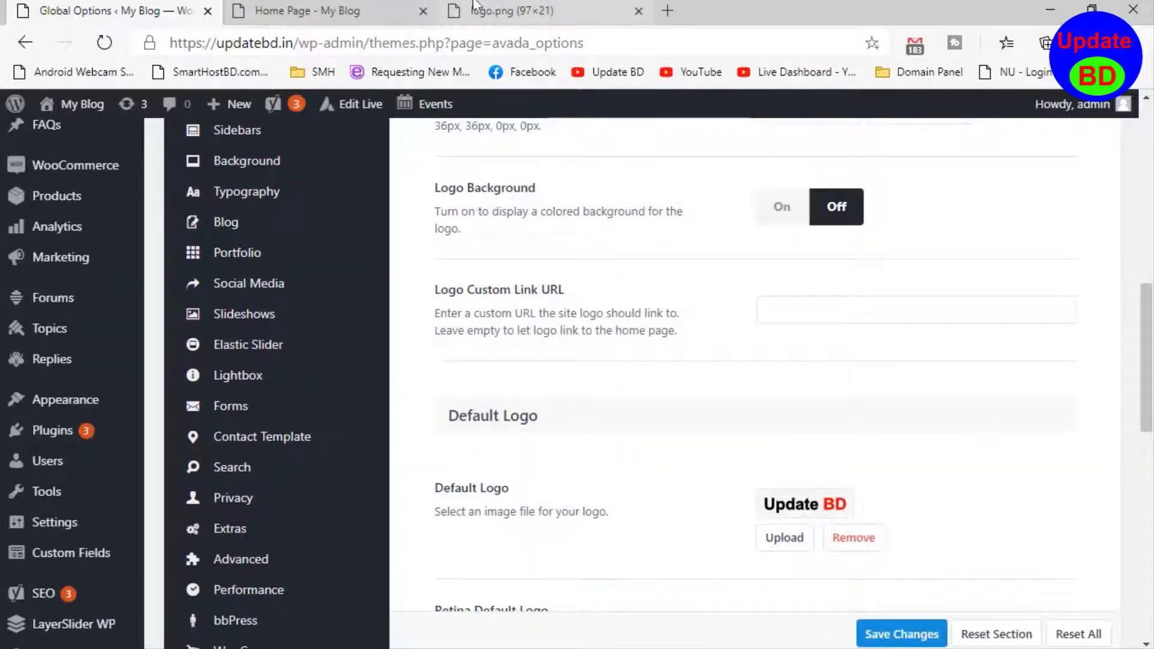
- Close the logo.png browser tab and check the new logo in the reloaded home page's header
left_click(639, 11)
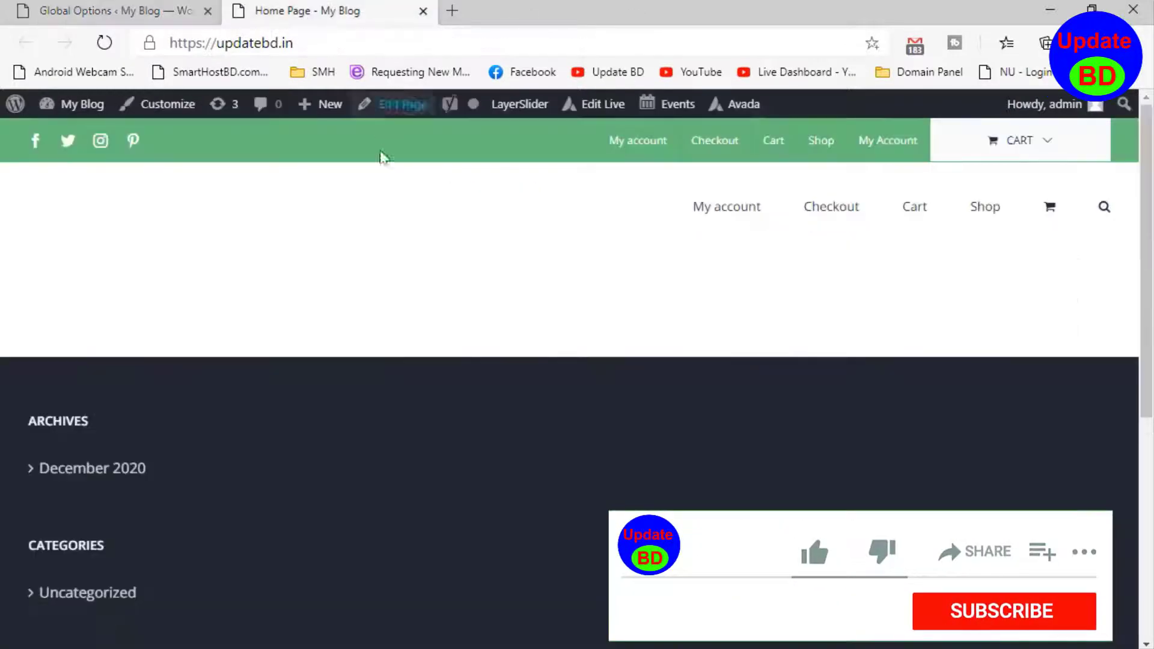
left_click(420, 281)
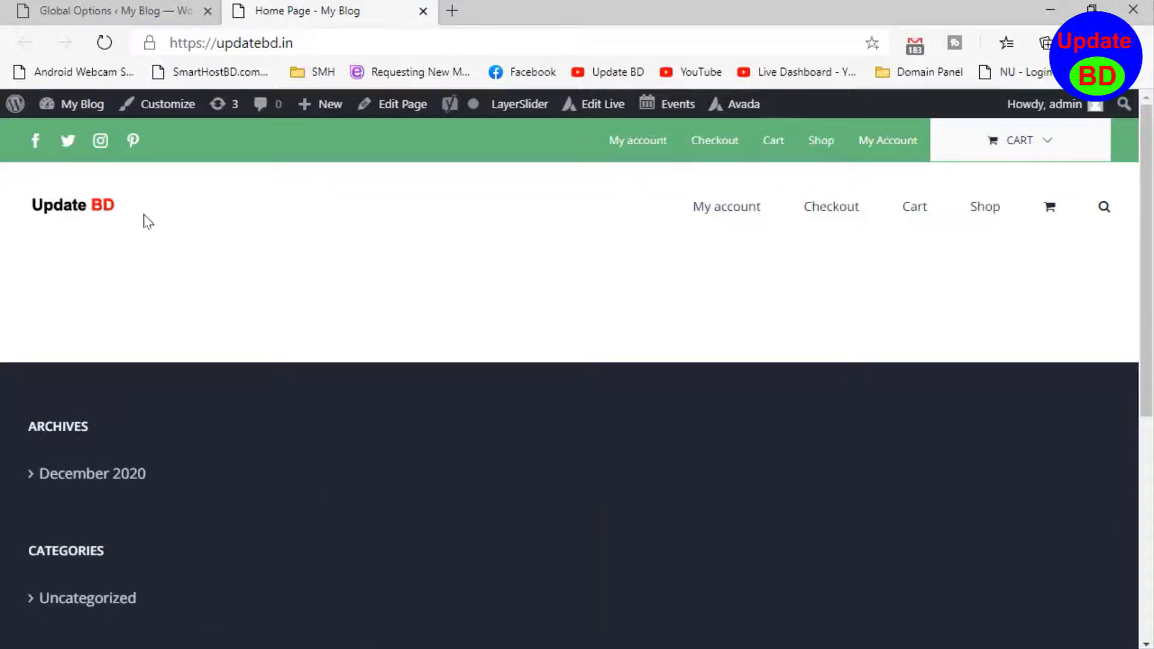
scroll(148, 223, "down", 5)
scroll(90, 180, "up", 7)
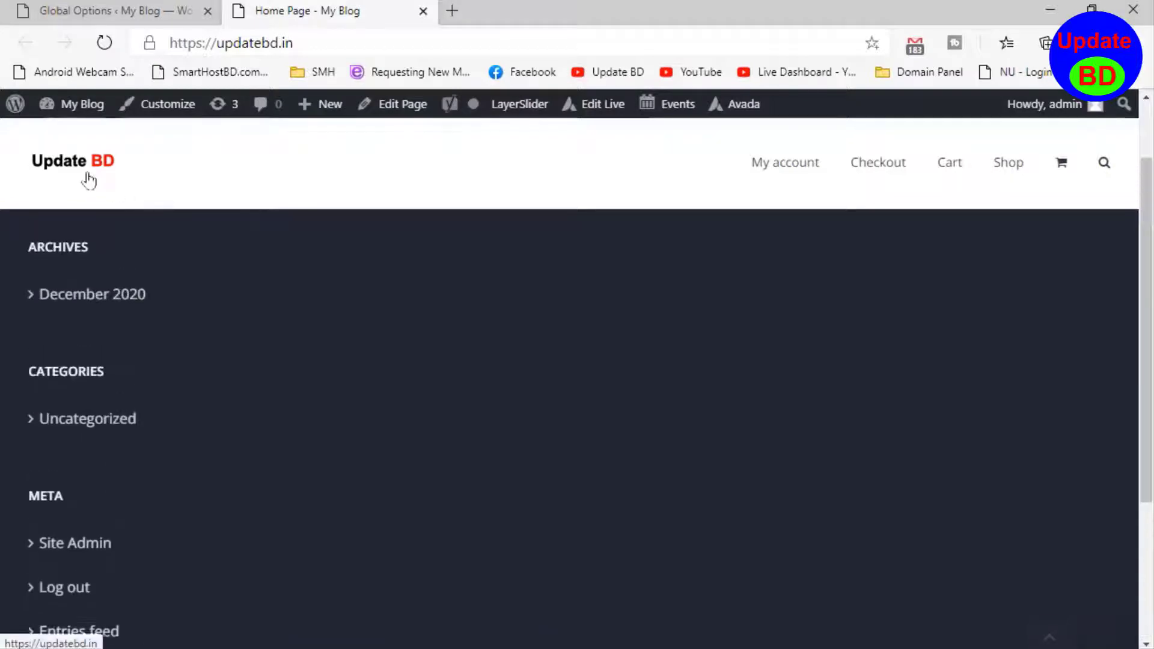
scroll(147, 203, "down", 6)
scroll(152, 210, "up", 4)
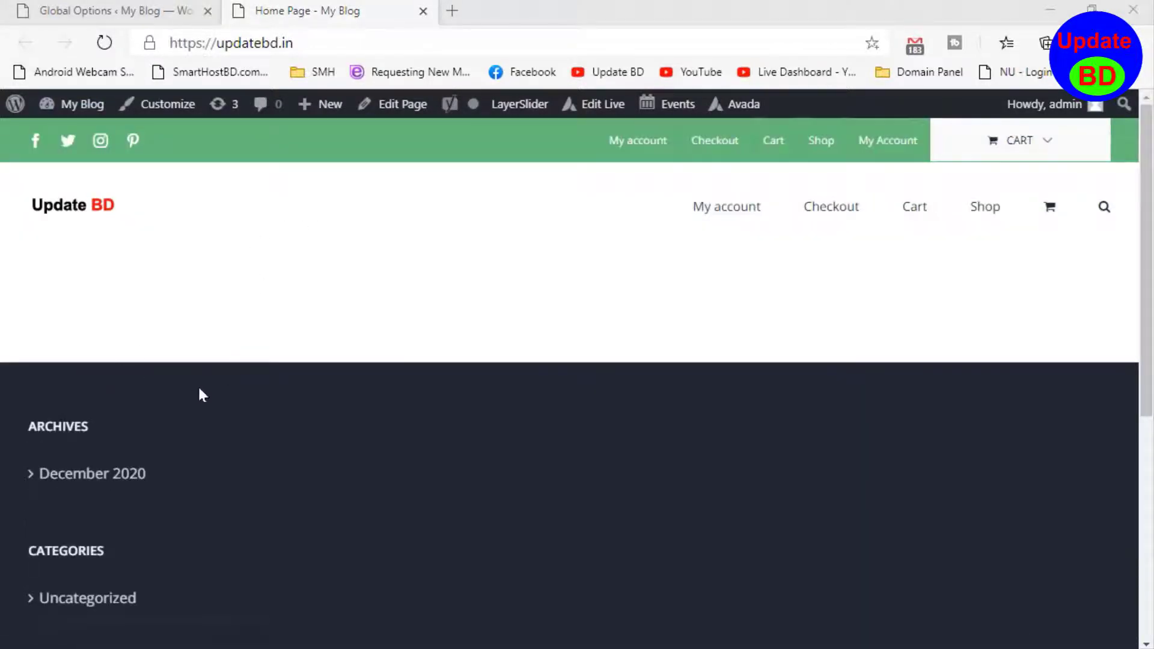
- Examine the Archives, Categories and Meta sections in the home page's footer
scroll(200, 395, "down", 6)
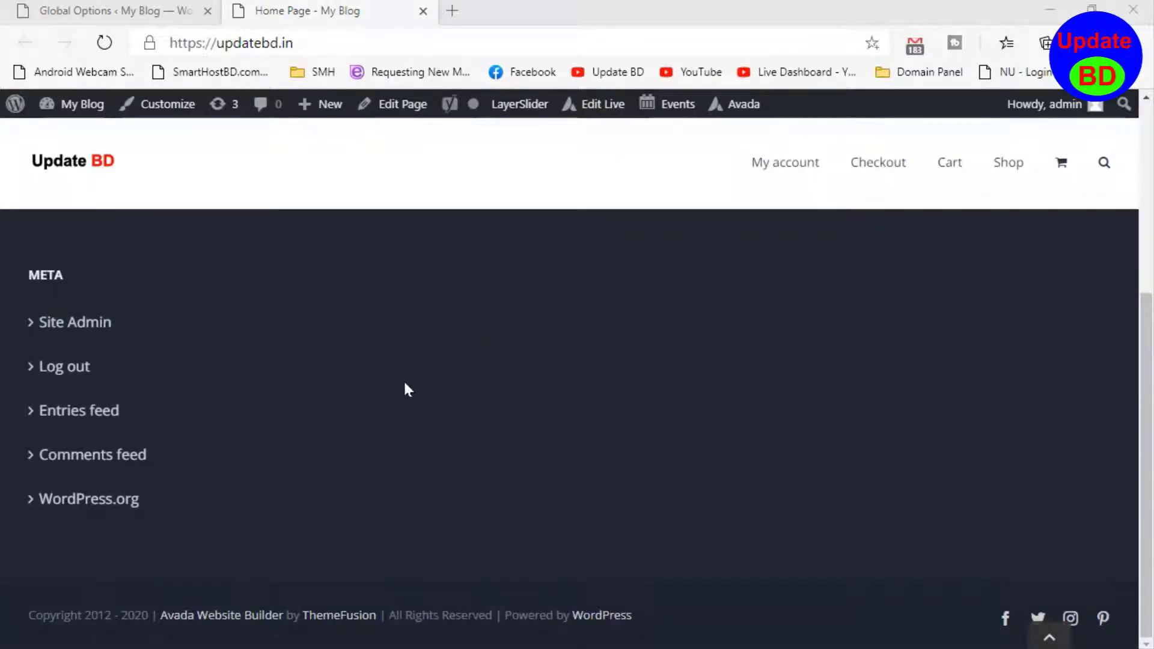
scroll(110, 430, "up", 6)
scroll(116, 448, "down", 6)
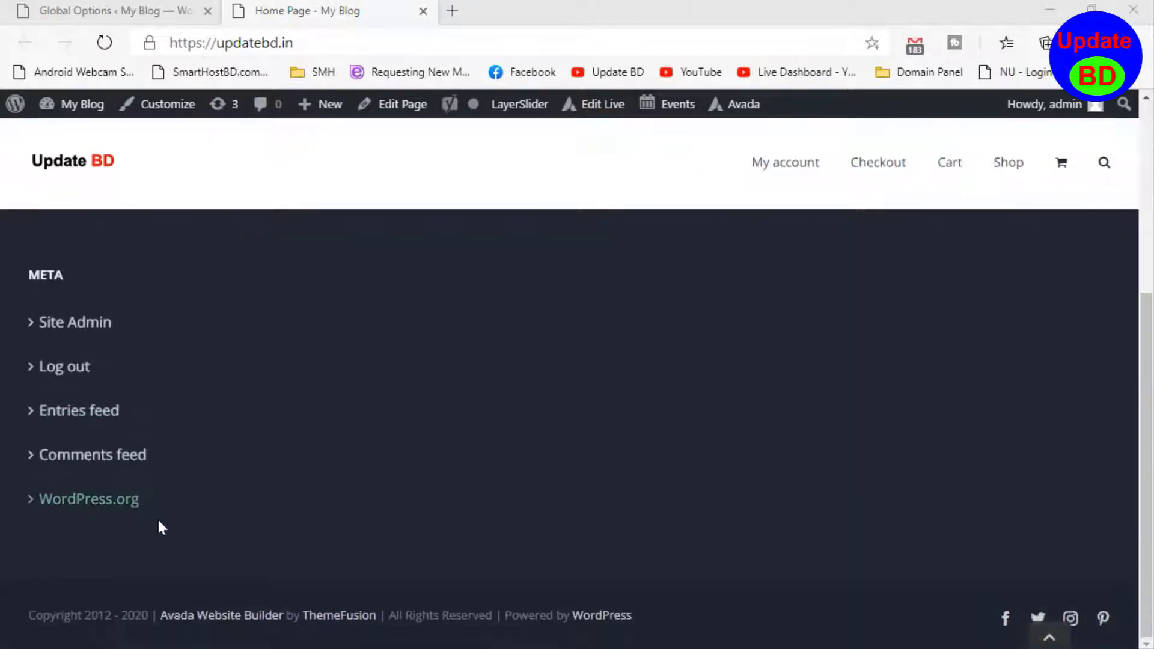
scroll(48, 496, "up", 5)
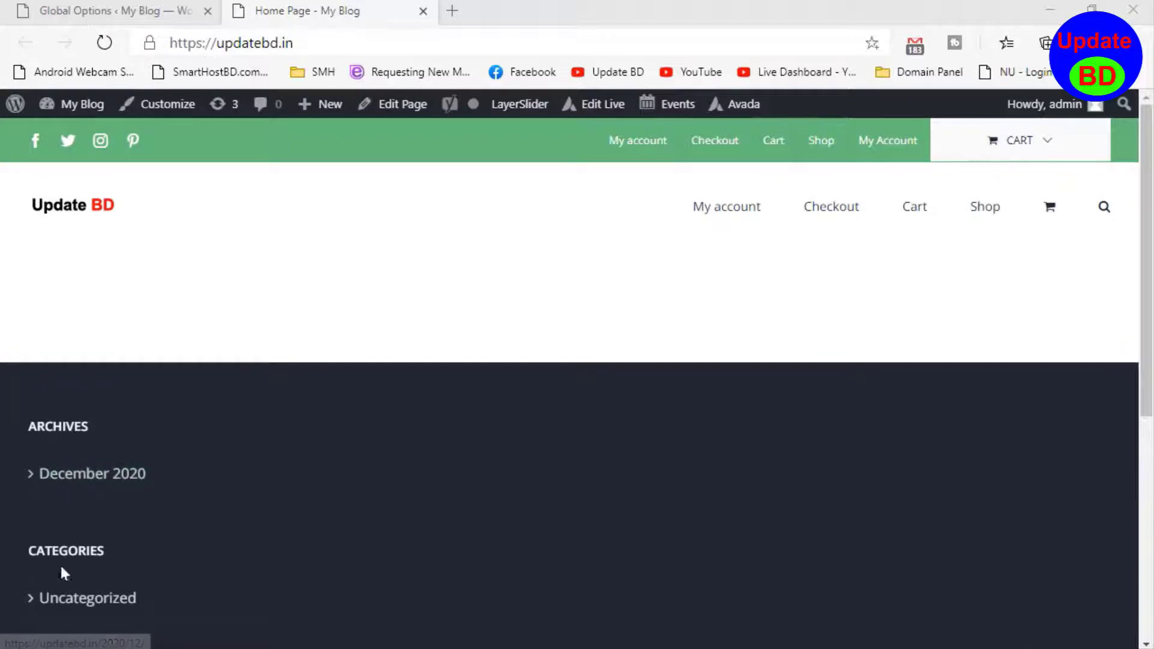
scroll(60, 567, "down", 6)
scroll(114, 502, "up", 3)
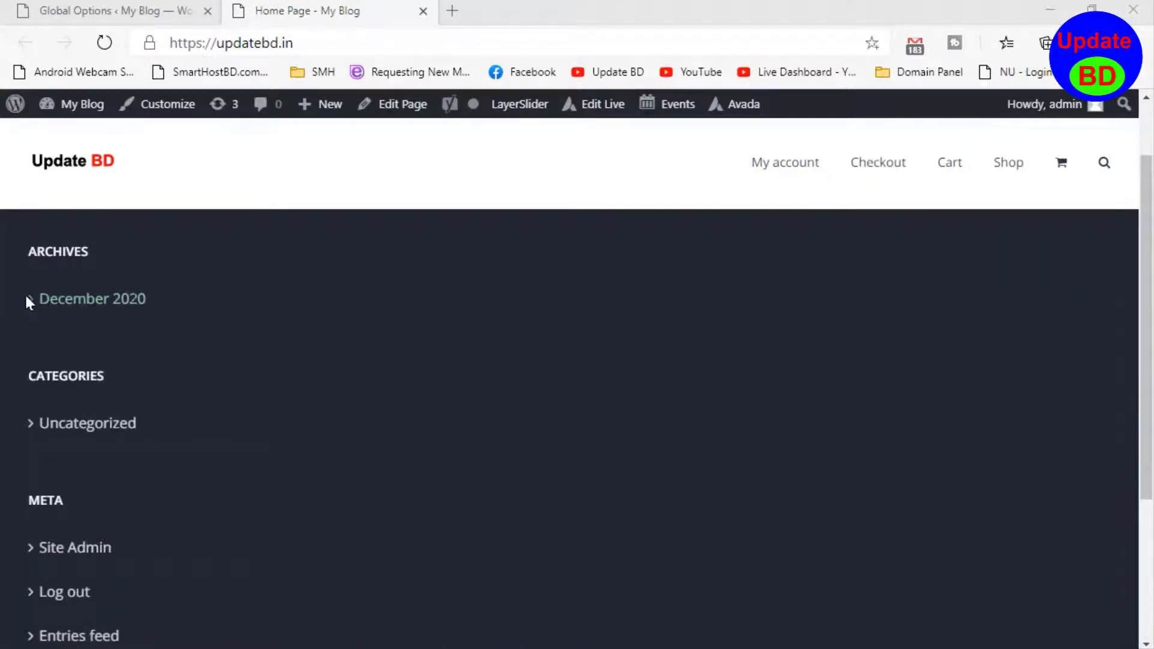
left_click_drag(25, 298, 146, 298)
left_click_drag(9, 379, 90, 595)
scroll(234, 433, "down", 3)
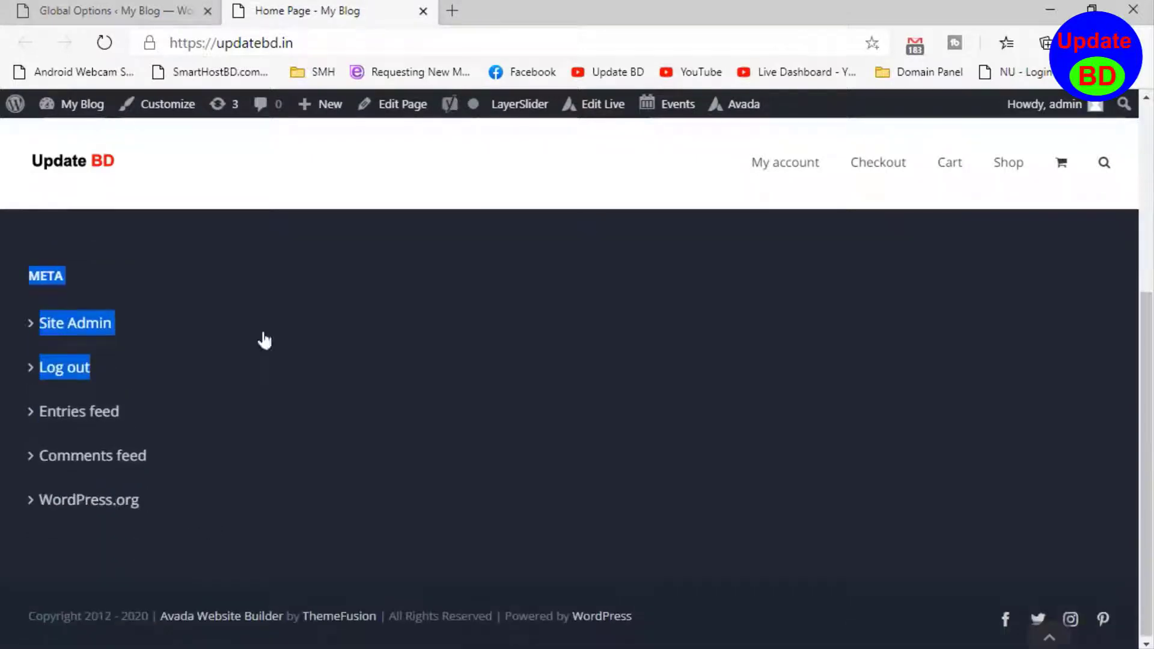
left_click(372, 207)
scroll(373, 208, "up", 3)
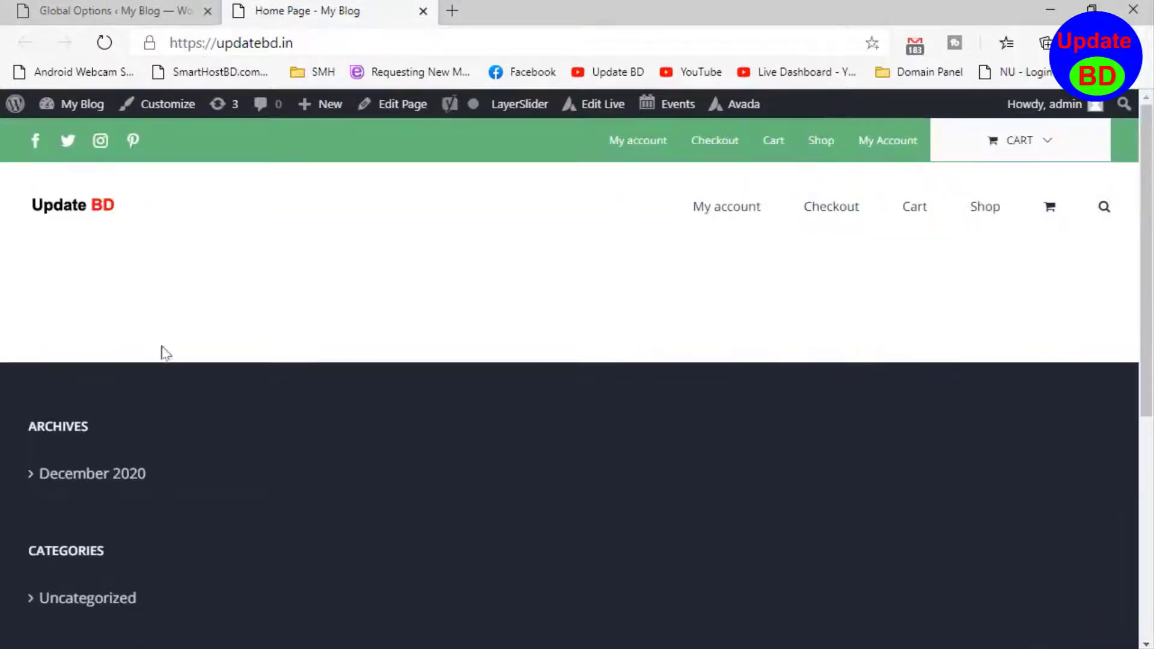
- Return to the WordPress dashboard and open the theme's Widgets page
left_click(90, 6)
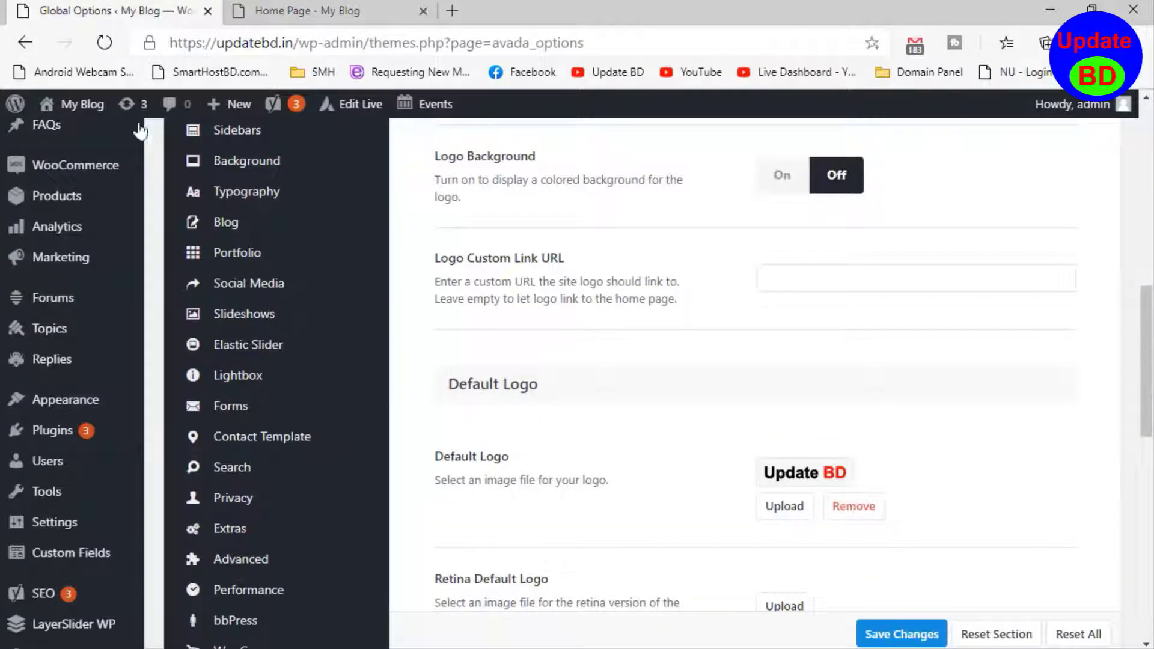
scroll(77, 389, "up", 4)
scroll(110, 448, "down", 6)
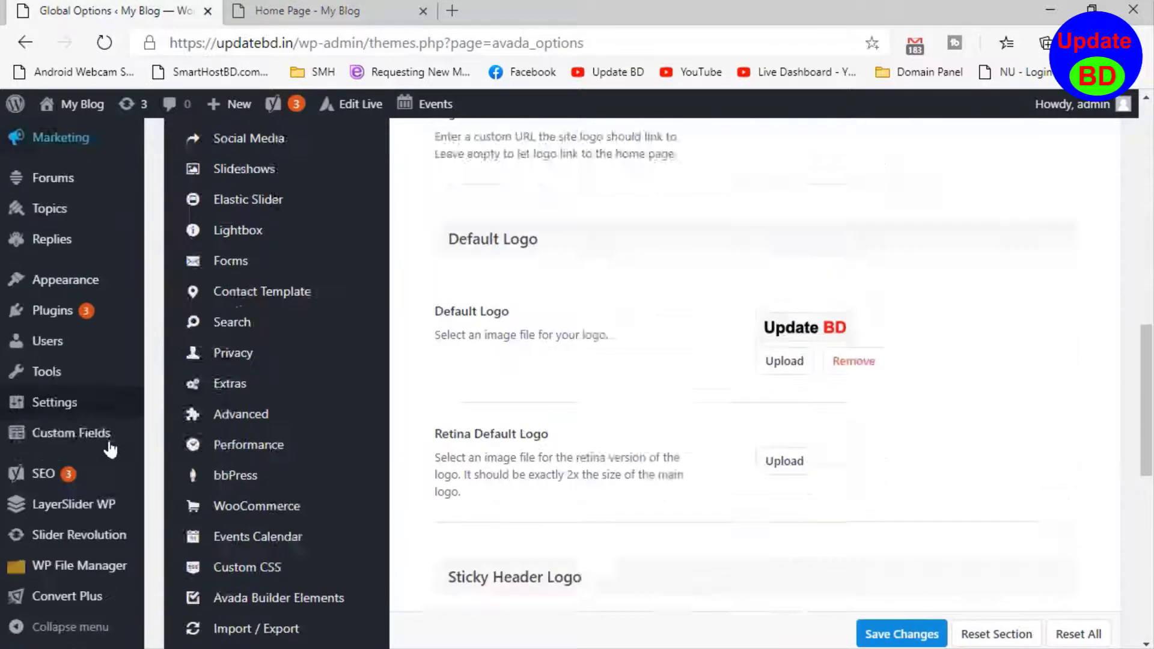
mouse_move(51, 293)
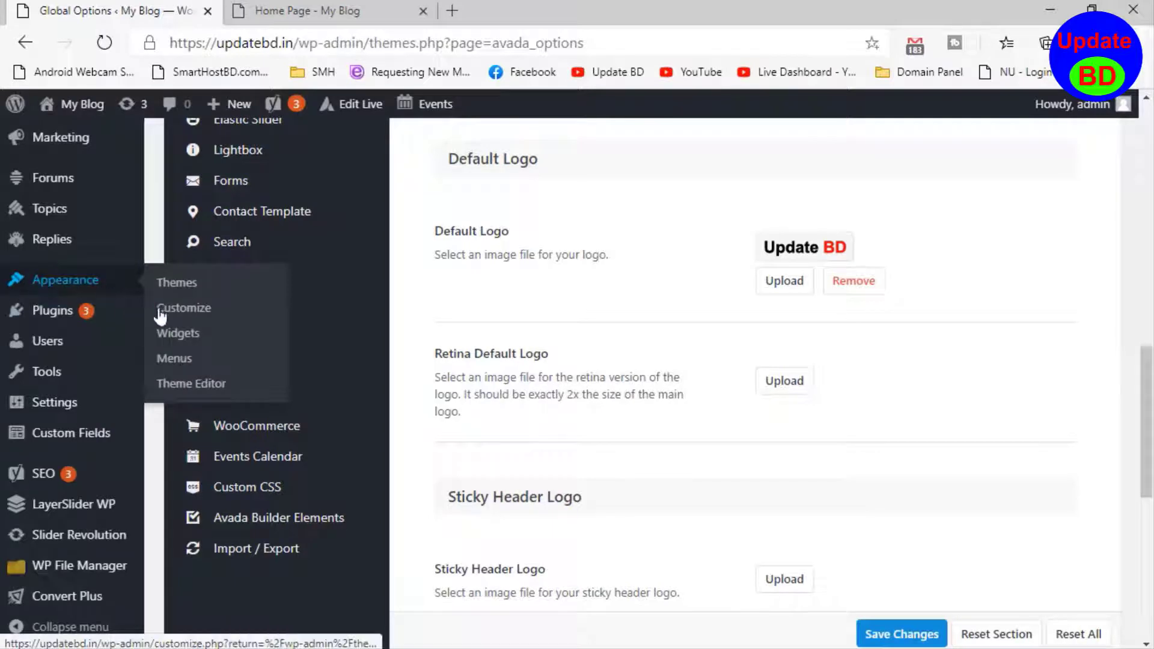
left_click(188, 341)
- Expand the Footer Widget 1 area and delete its Archives widget
scroll(515, 337, "down", 4)
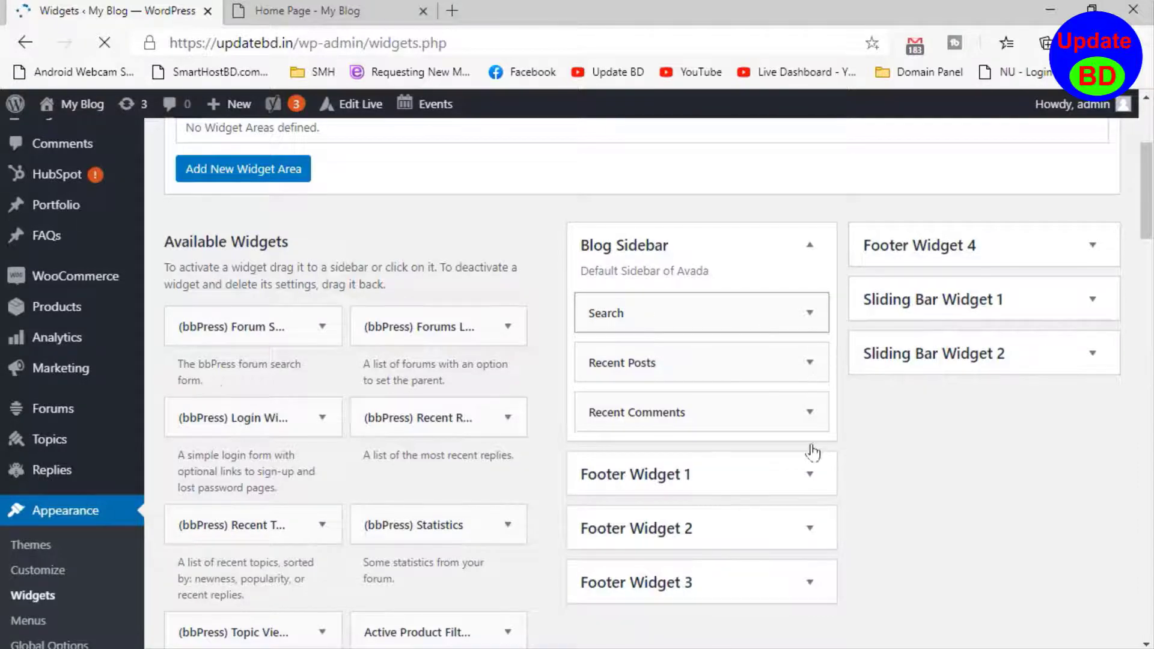
scroll(811, 450, "down", 3)
left_click(810, 271)
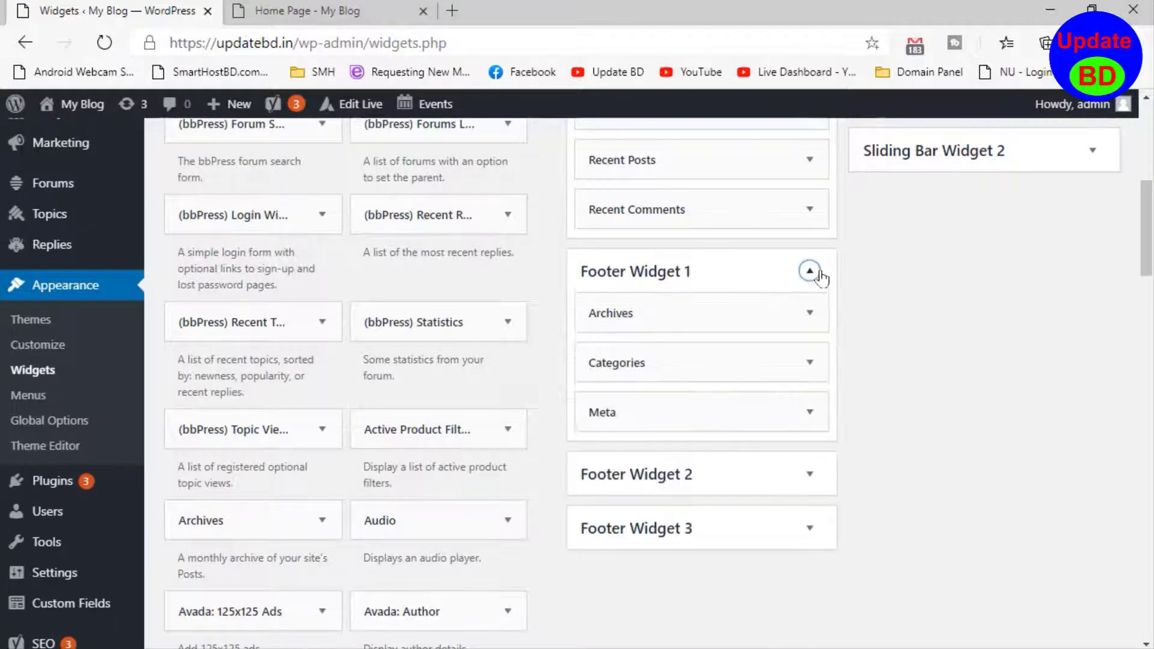
left_click(808, 317)
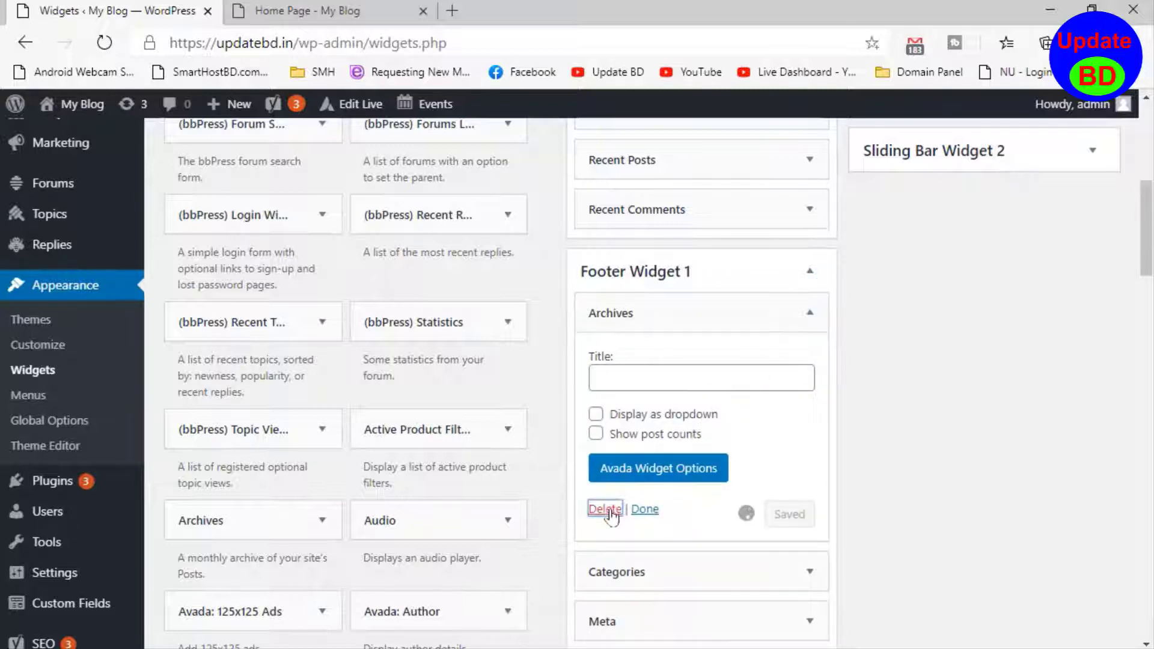
left_click(605, 510)
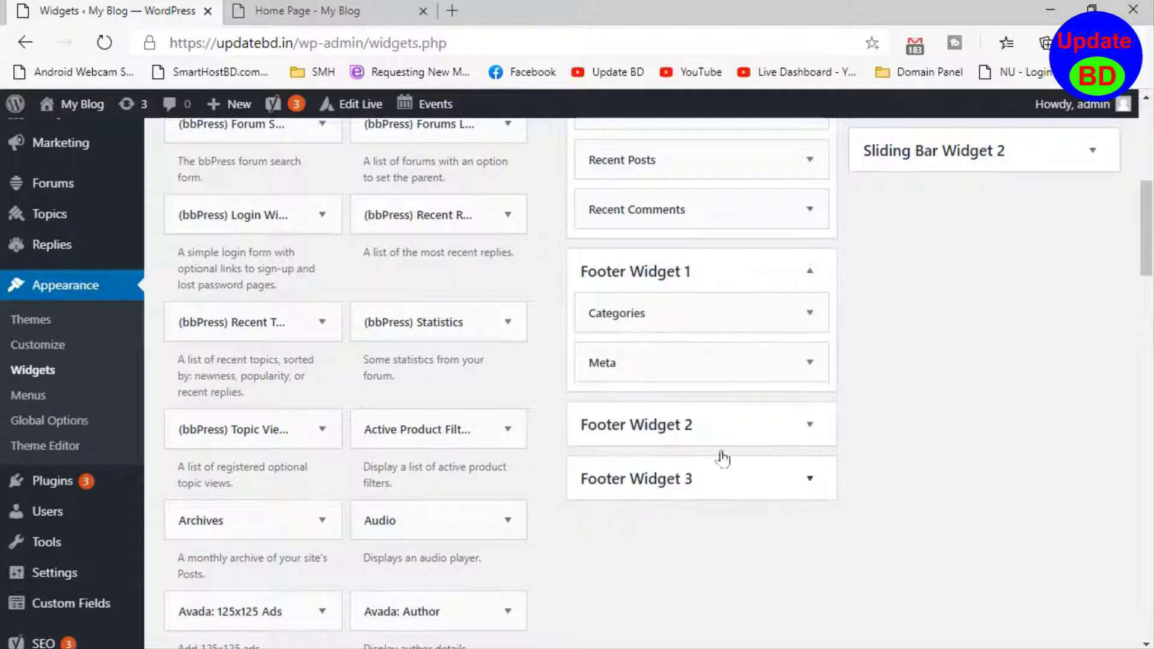
- Delete the Categories and Meta widgets from the Footer Widget 1 area
left_click(811, 315)
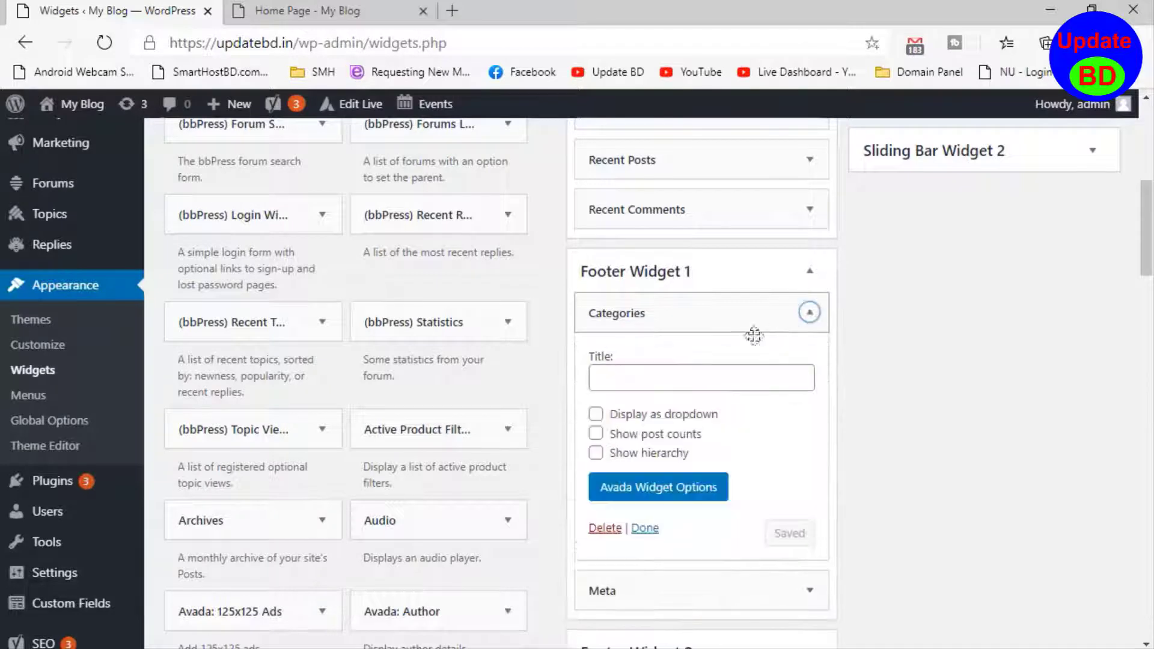
left_click(605, 531)
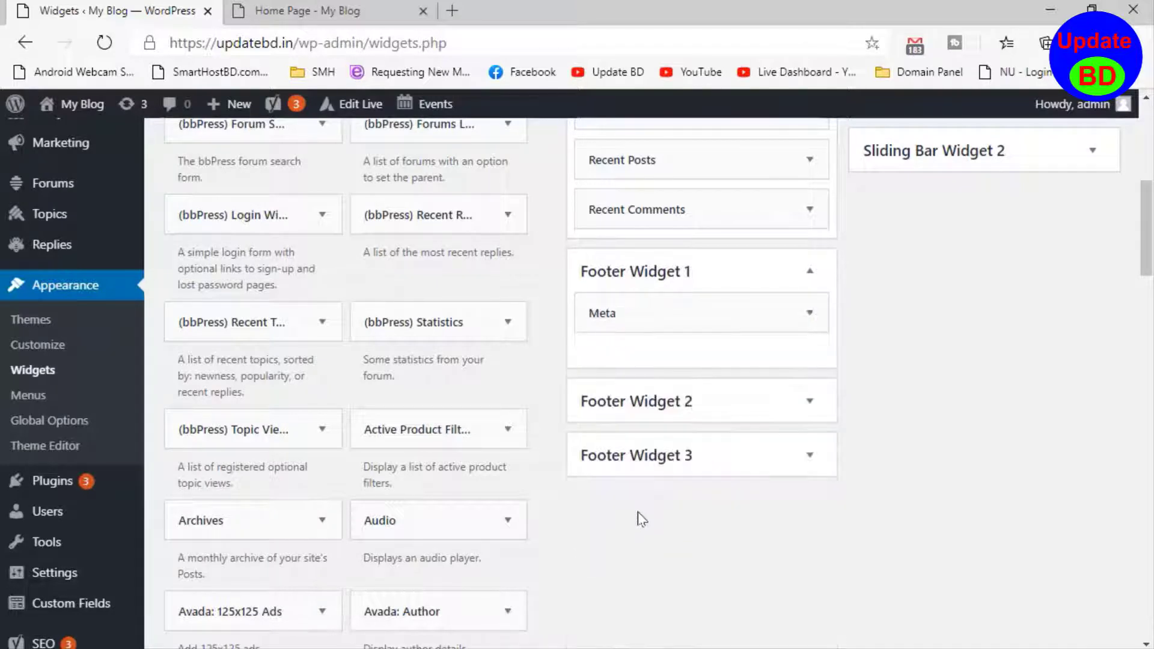
left_click(810, 313)
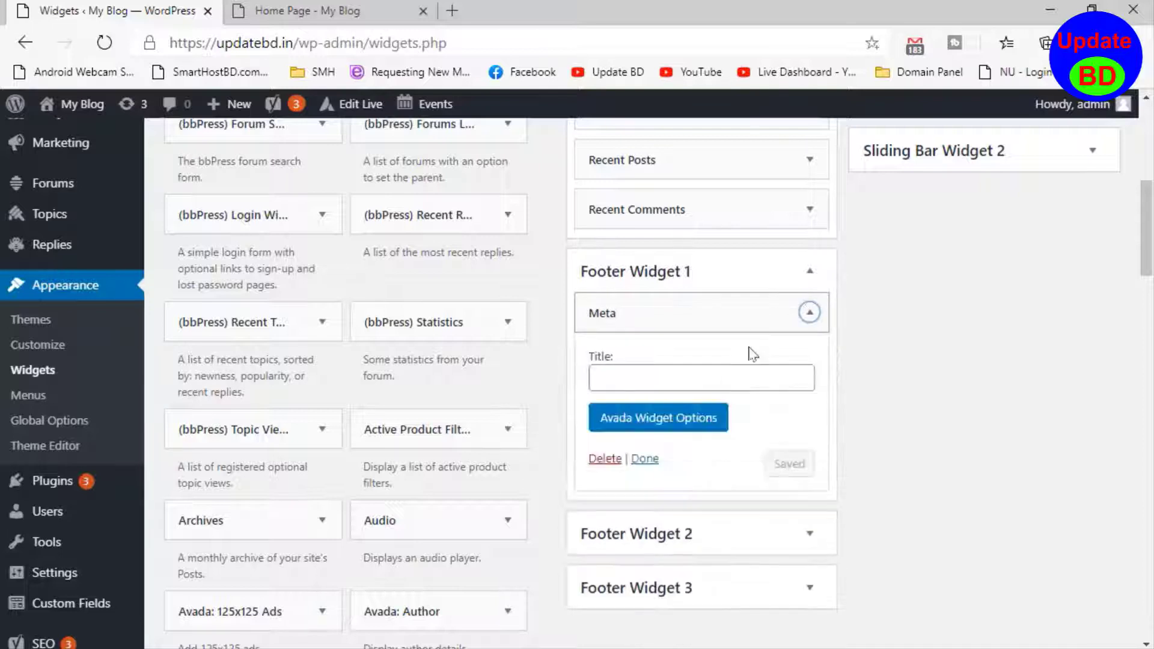
left_click(599, 461)
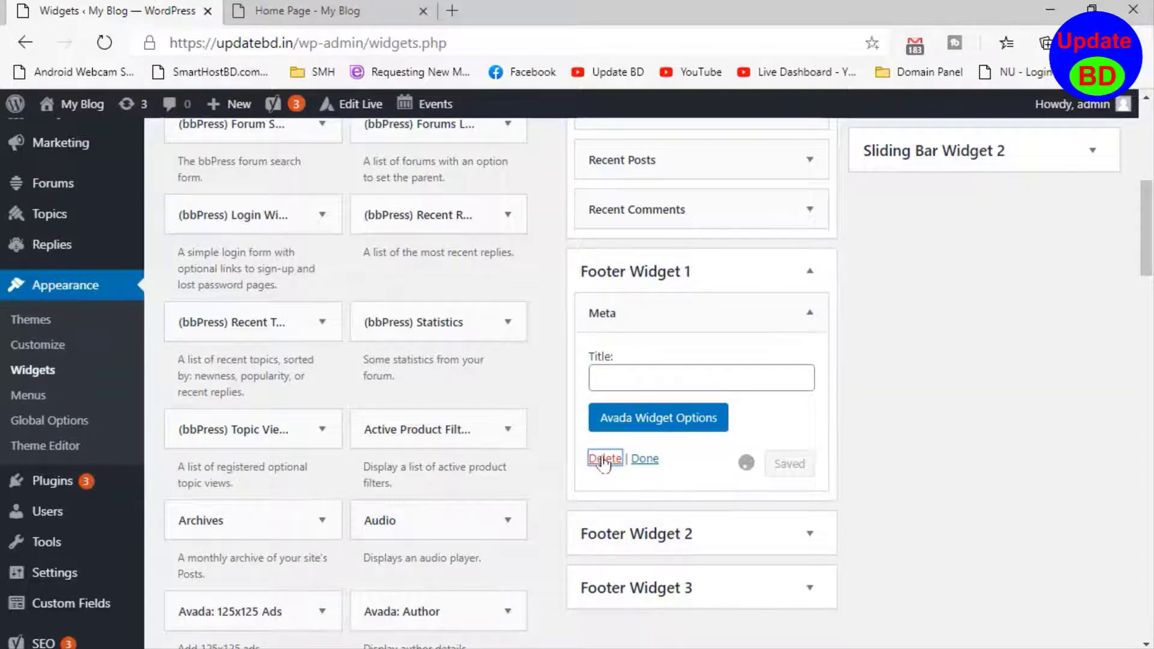
- Check the Footer Widget 2 and Footer Widget 3 areas for remaining widgets, collapsing each again
left_click(810, 402)
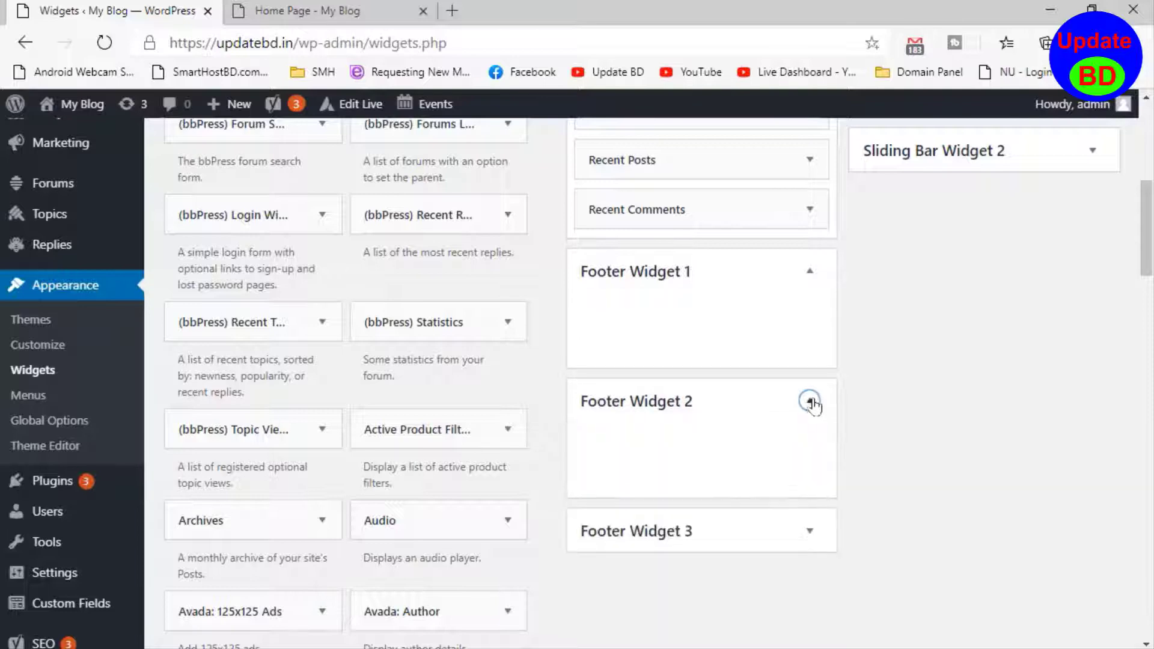
left_click(810, 403)
left_click(809, 455)
left_click(809, 455)
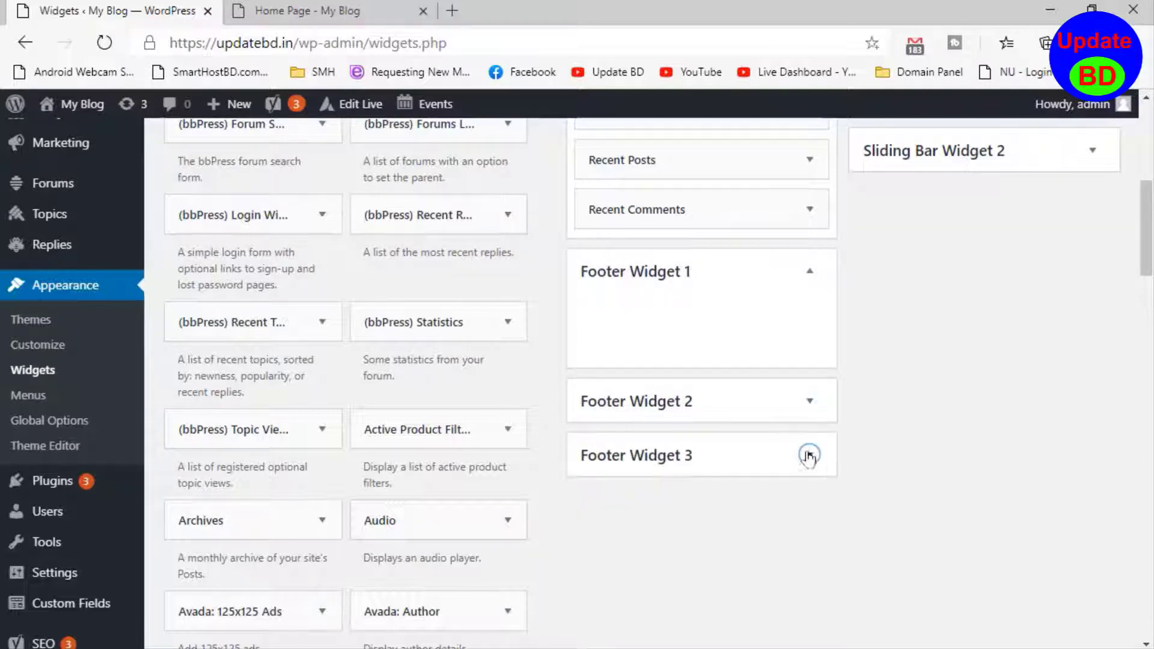
- Check the Sliding Bar Widget 1 and Sliding Bar Widget 2 areas for widgets, collapsing each again
scroll(985, 337, "up", 7)
scroll(1004, 451, "down", 5)
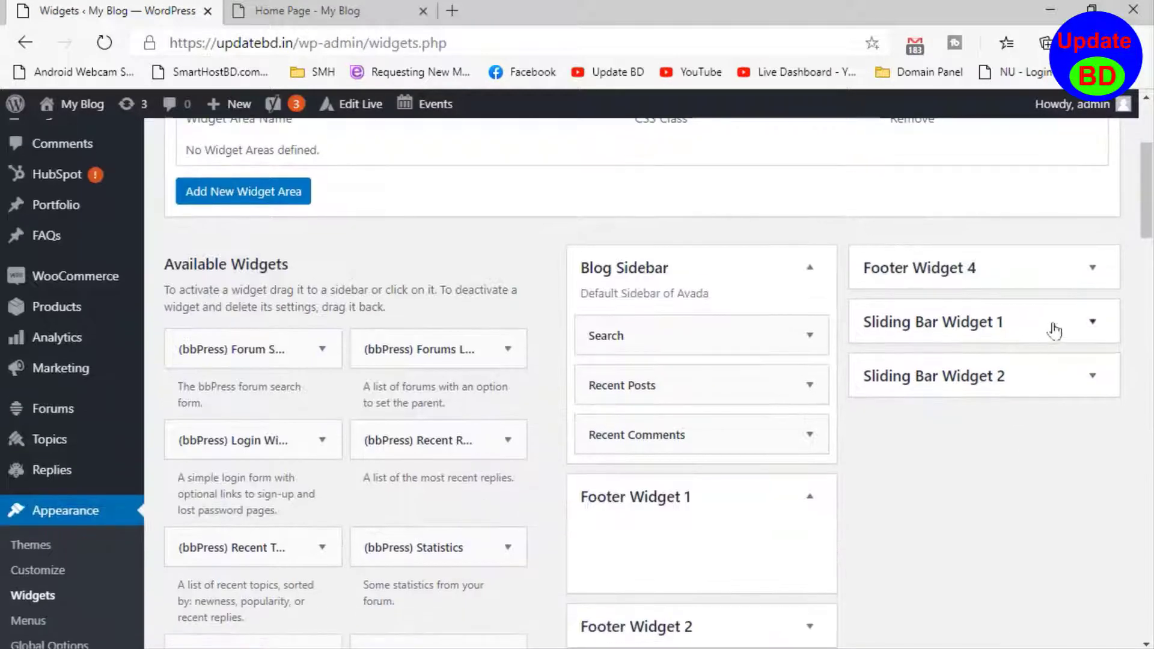
left_click(1092, 325)
left_click(1091, 322)
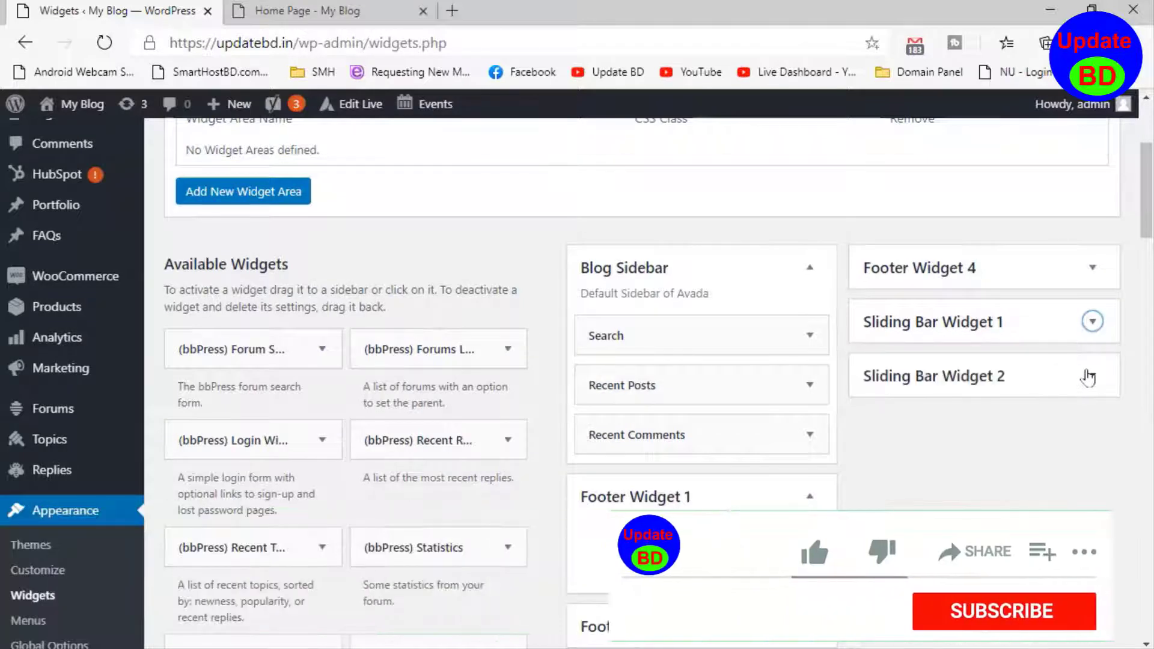
left_click(1092, 375)
left_click(1092, 376)
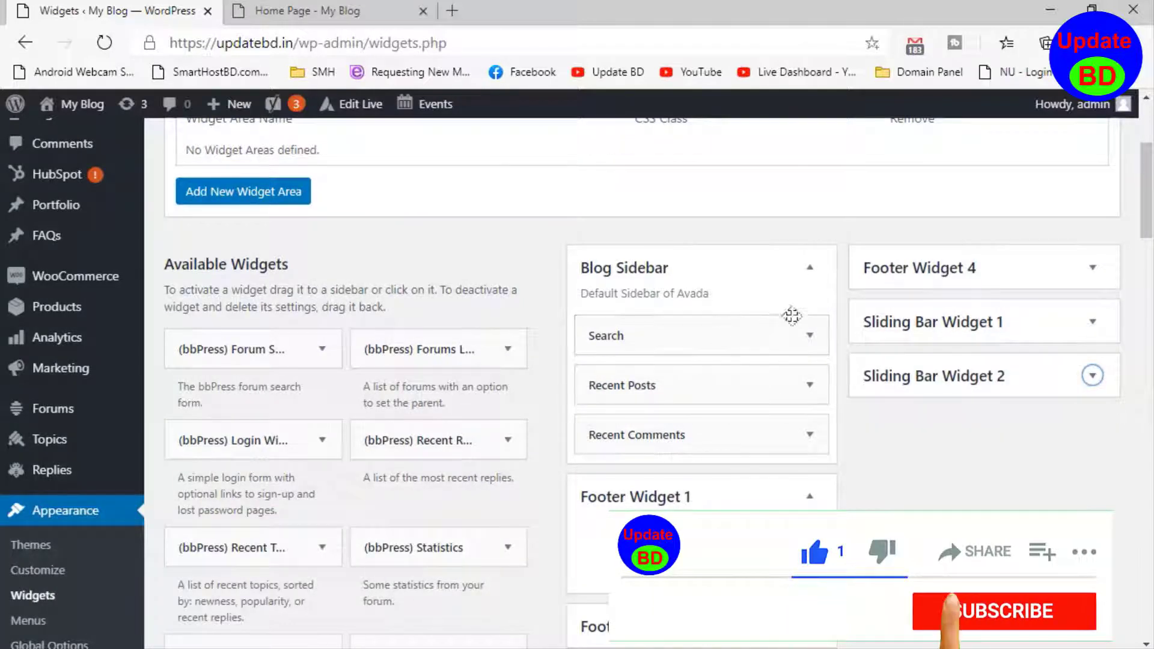
- Delete the Search, Recent Posts and Recent Comments widgets from the Blog Sidebar area
left_click(810, 337)
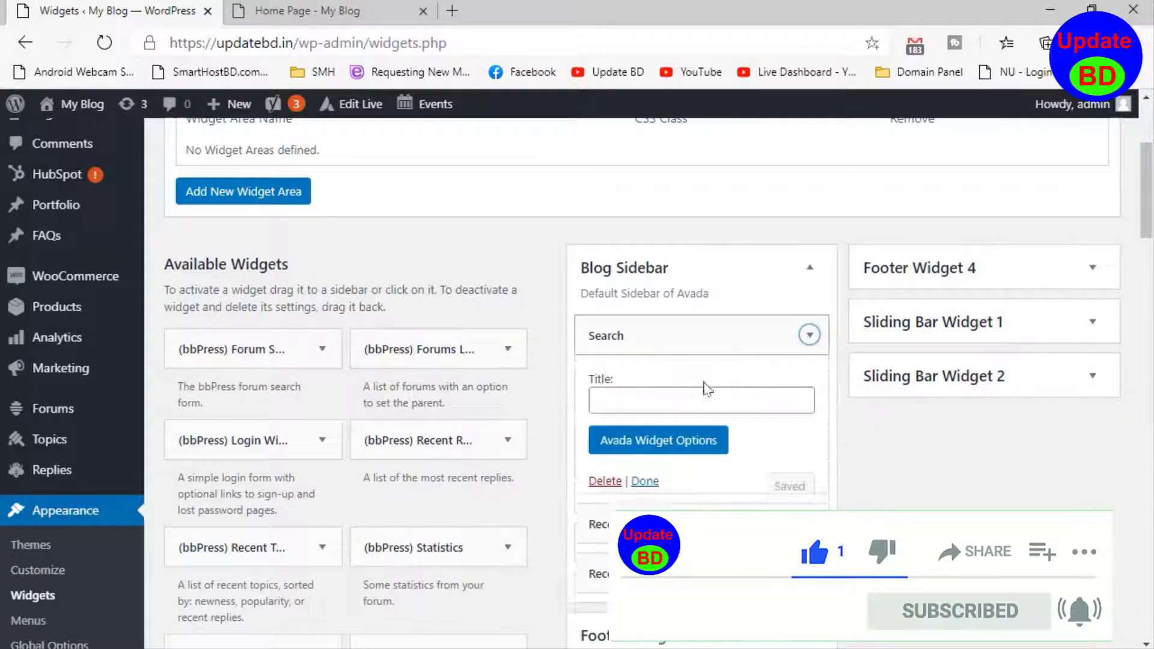
left_click(605, 481)
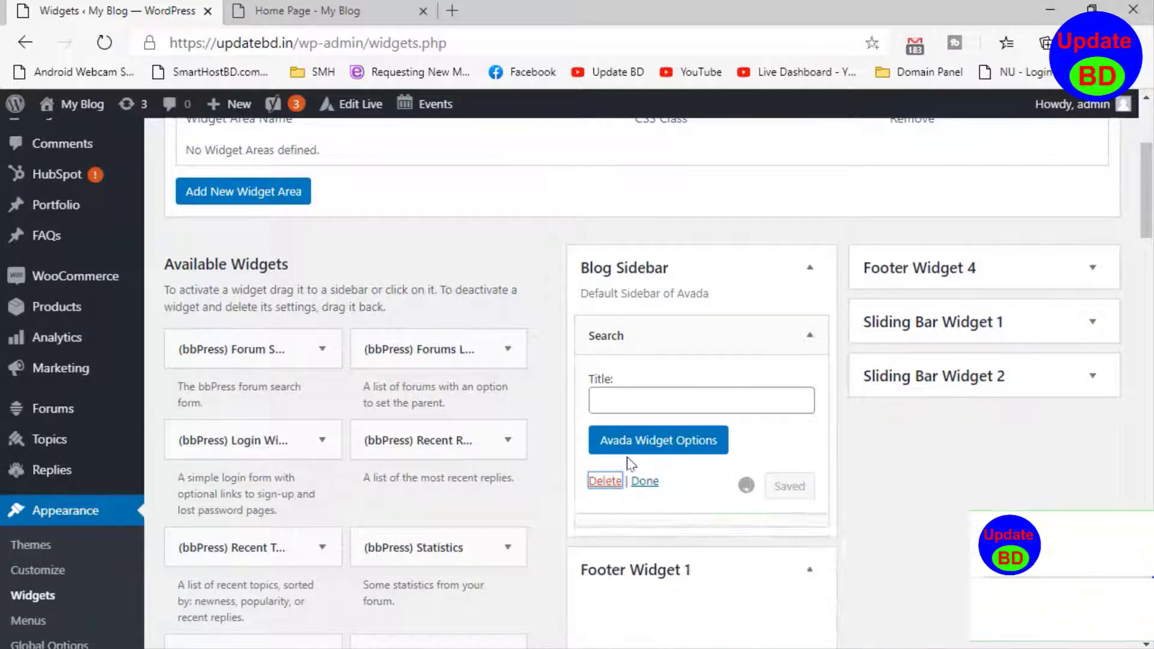
left_click(813, 344)
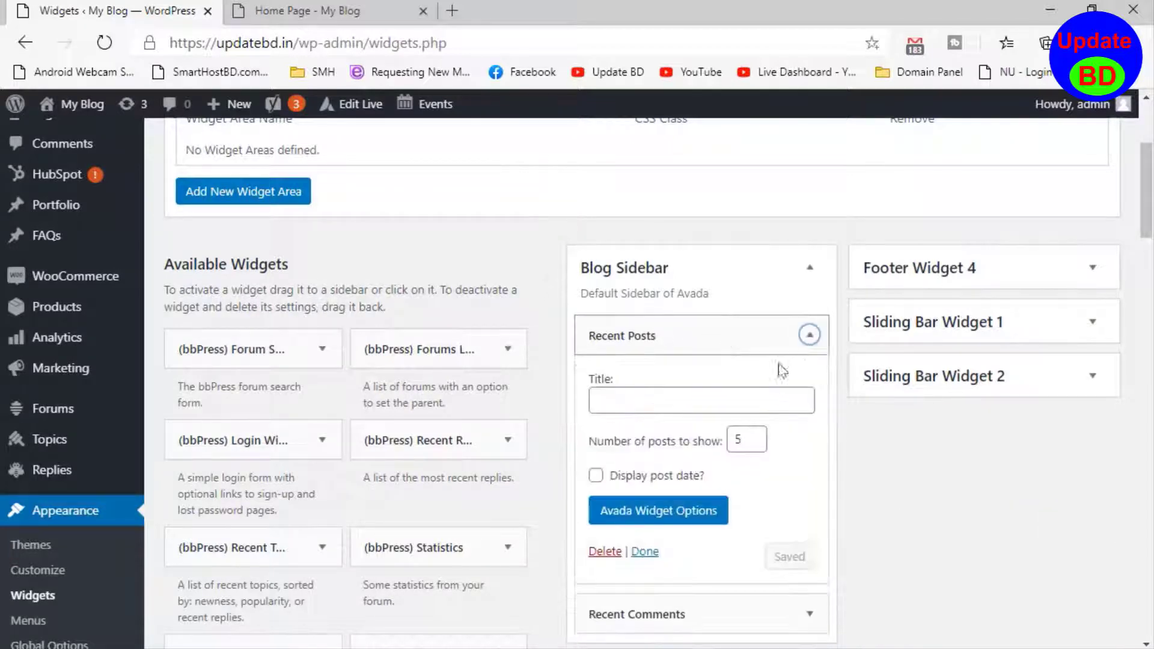
left_click(605, 553)
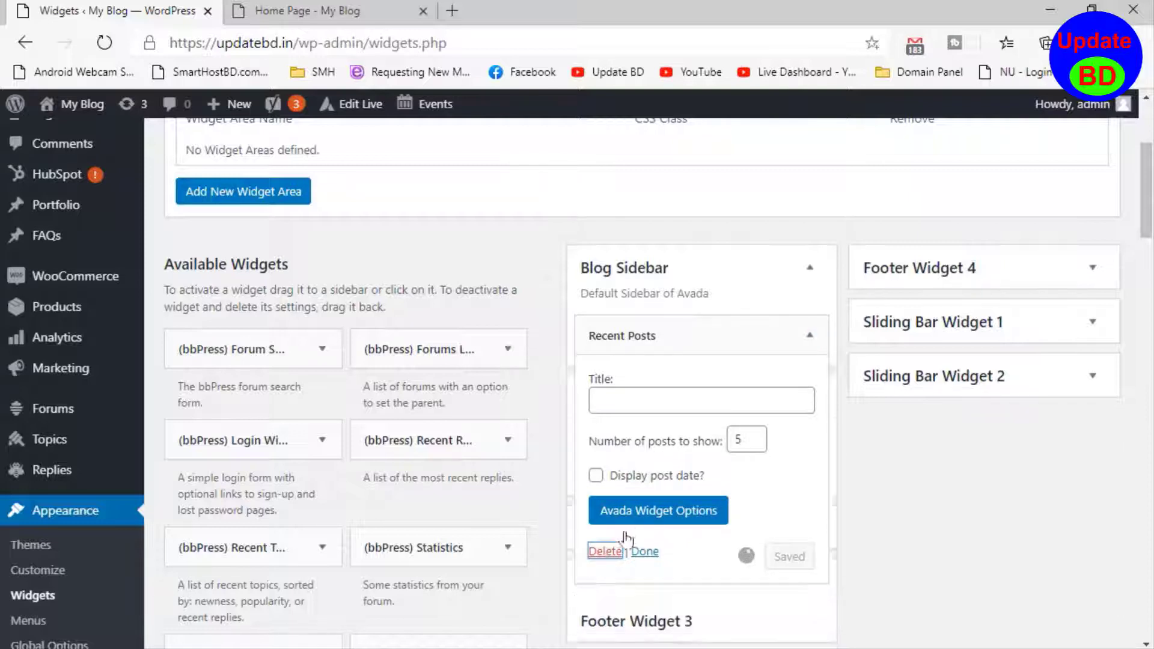
left_click(805, 336)
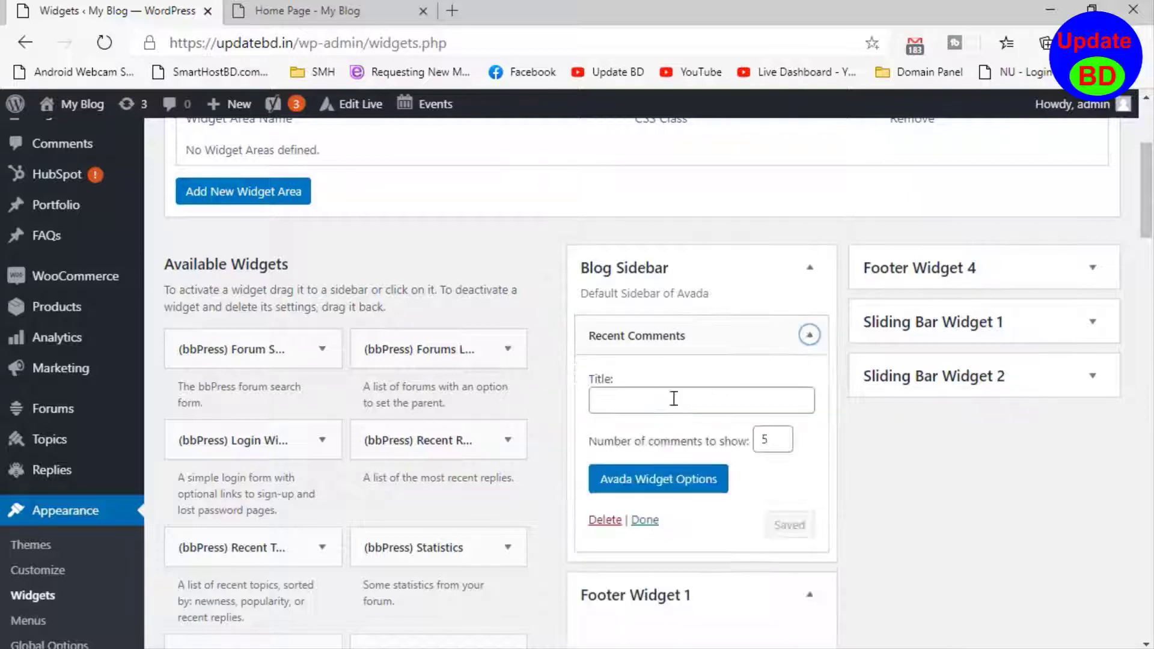
left_click(606, 520)
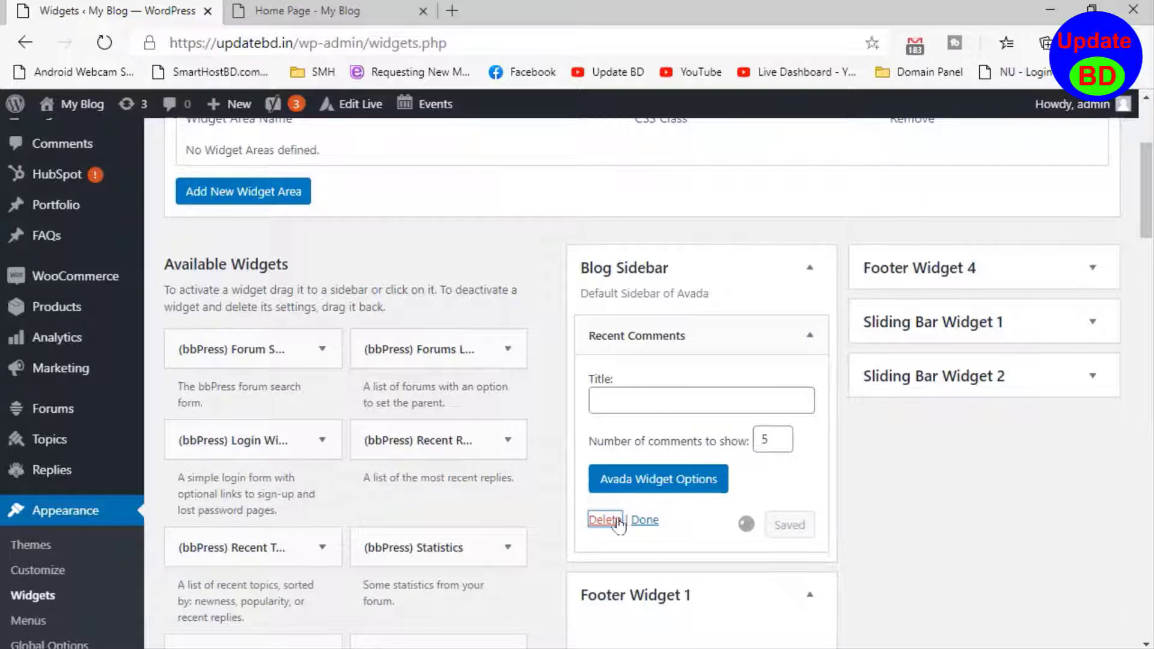
- Switch to the site's home page and refresh it to check the footer without the deleted widgets
scroll(621, 518, "down", 10)
scroll(854, 453, "up", 10)
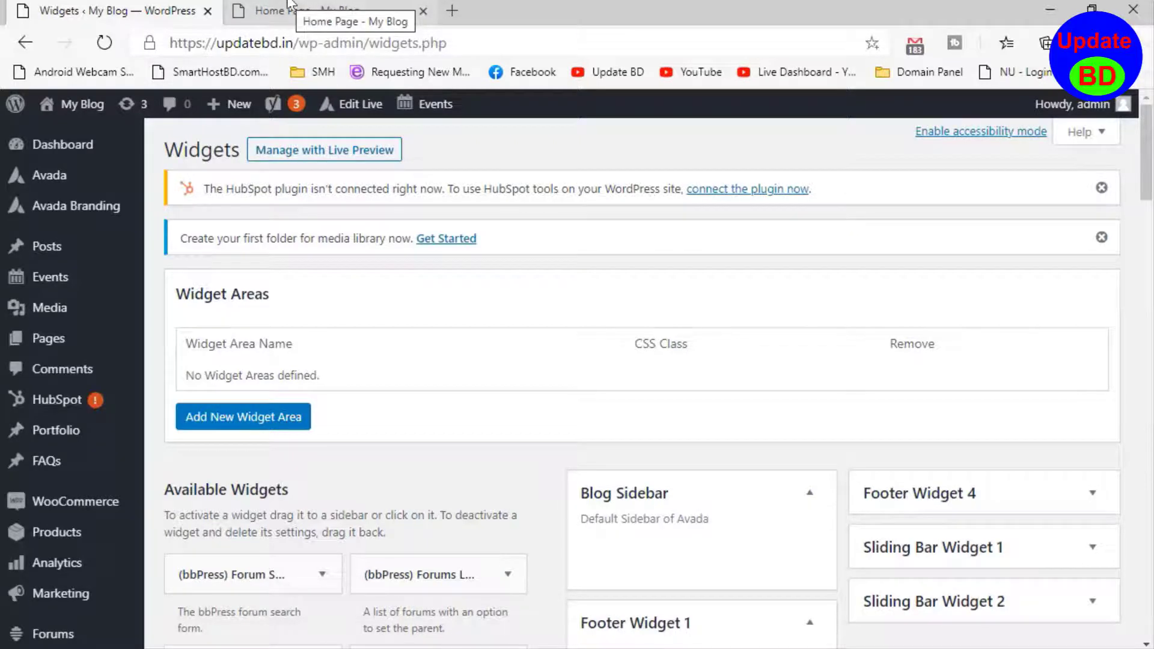
left_click(338, 9)
right_click(316, 243)
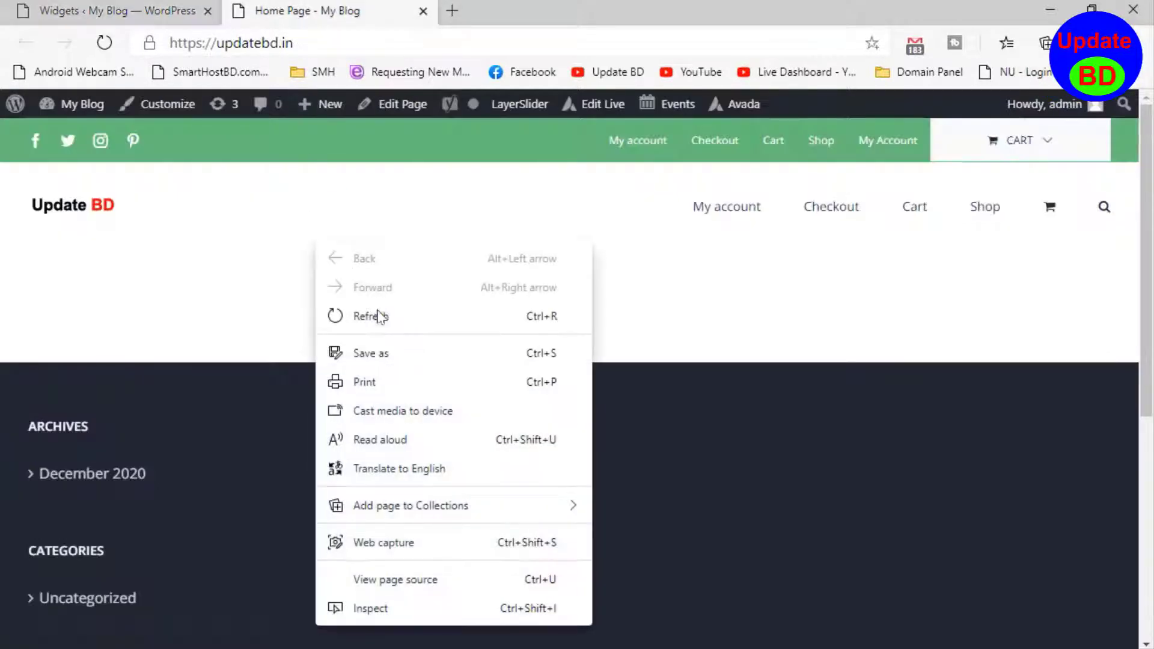
left_click(378, 314)
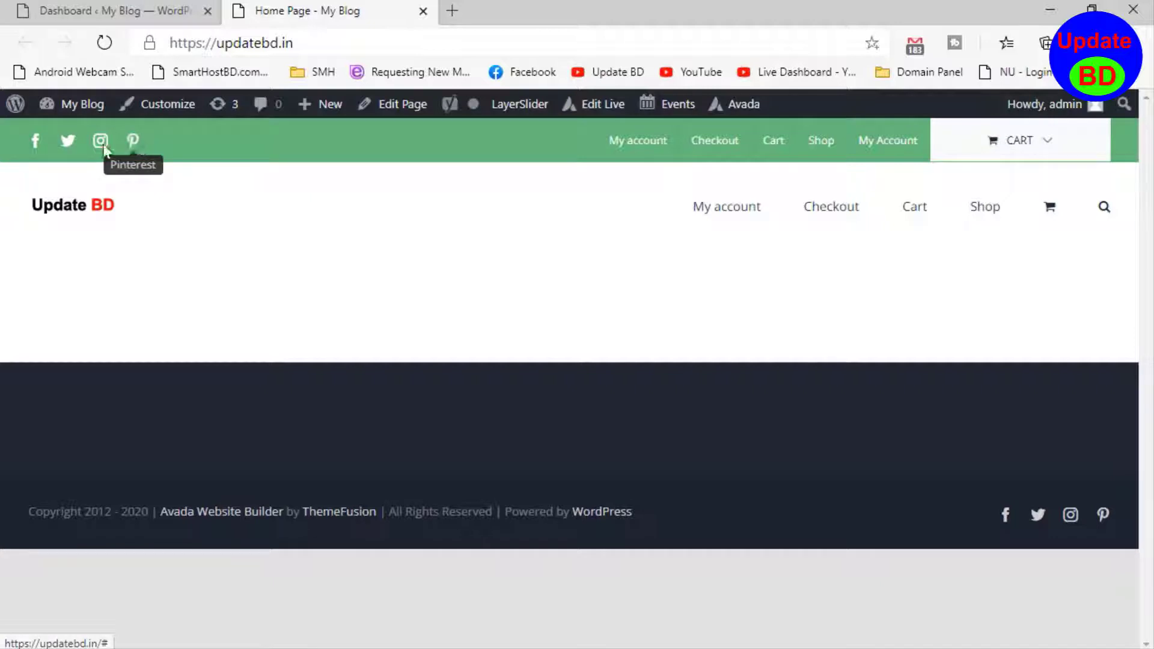
- Test the Facebook icon's link in the site's header in a new tab and close that tab
right_click(31, 145)
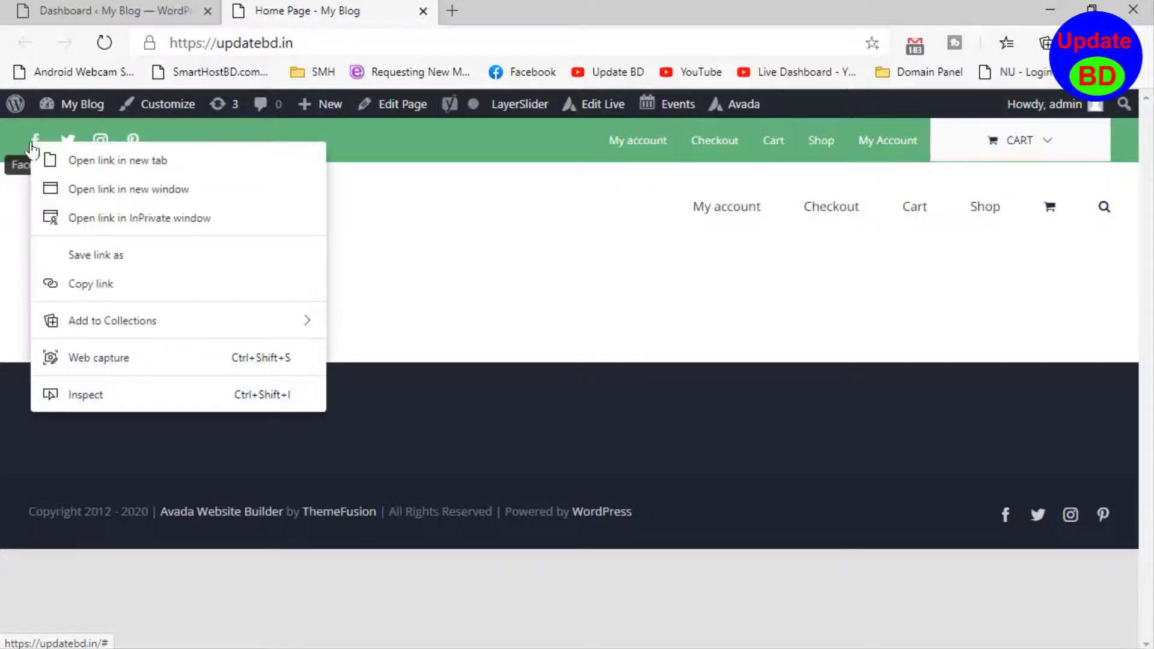
left_click(33, 145)
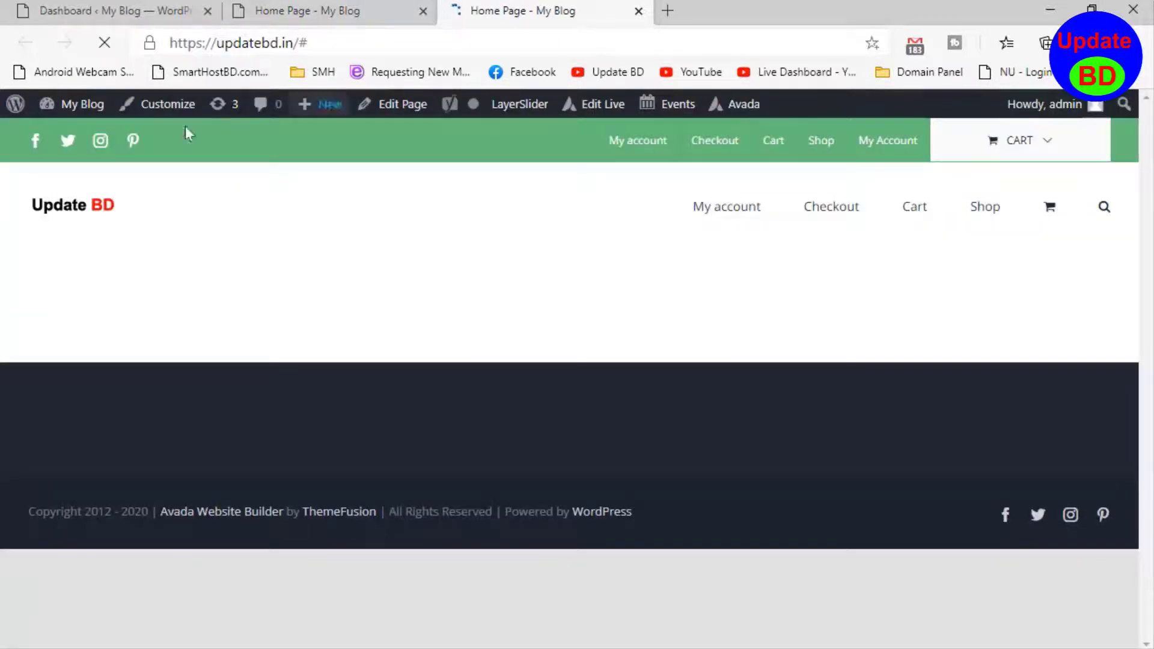
left_click(639, 11)
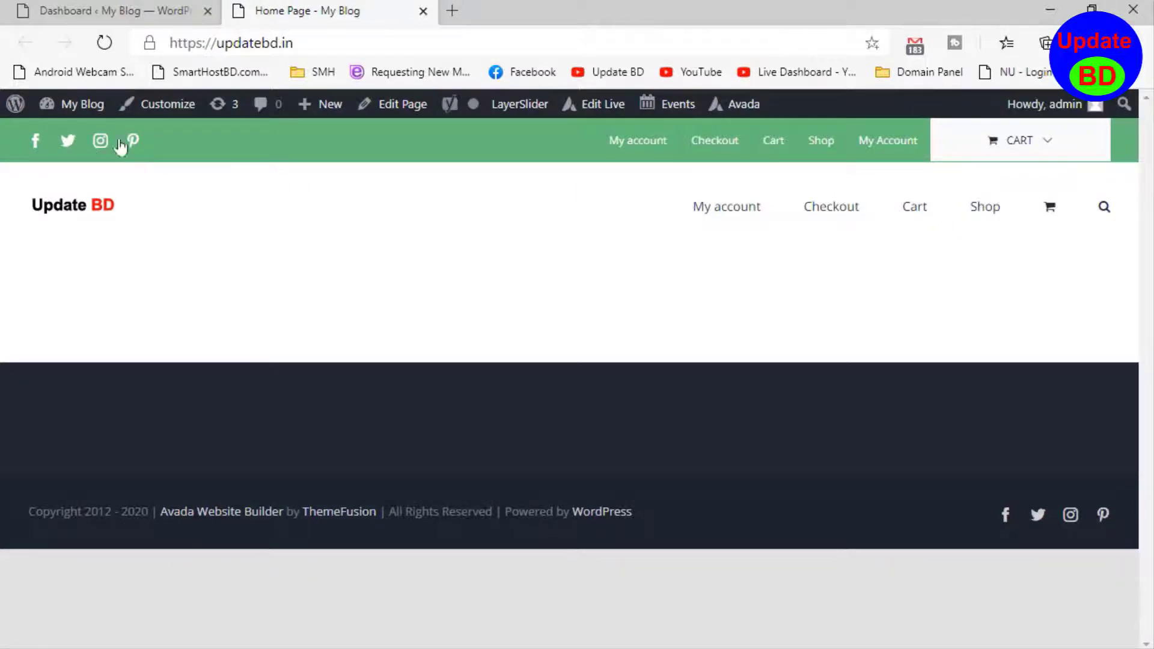
- Return to the WordPress dashboard and open Avada's global options at the Facebook entry of the Social Media Icons settings
key("ctrl+shift+Tab")
mouse_move(120, 232)
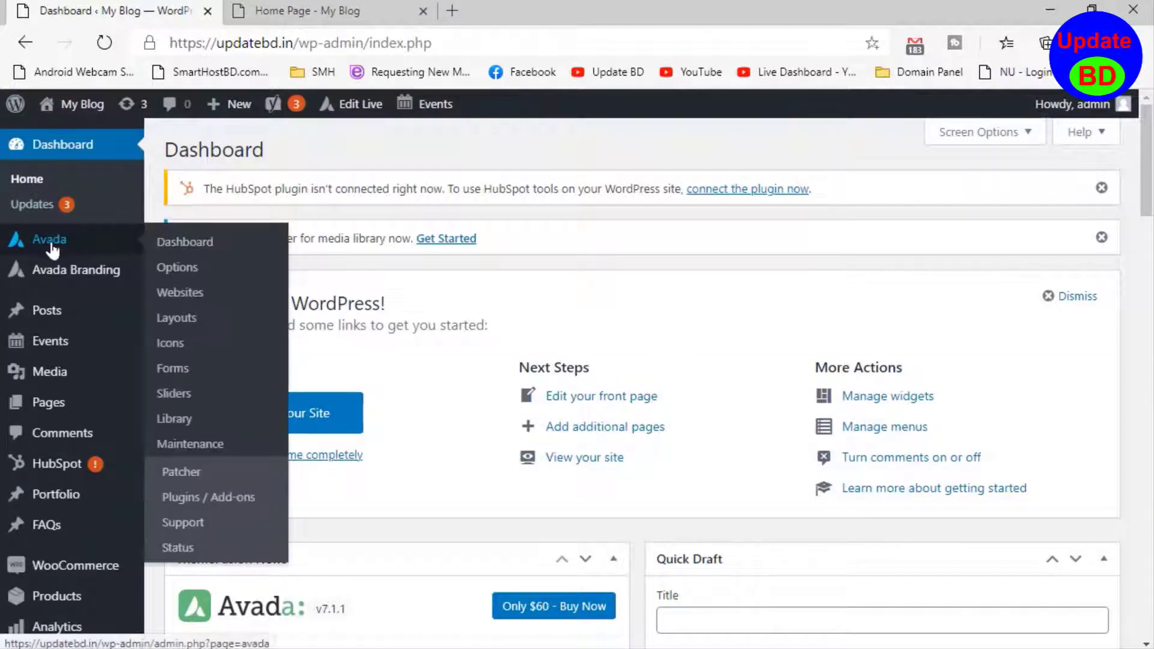
left_click(186, 274)
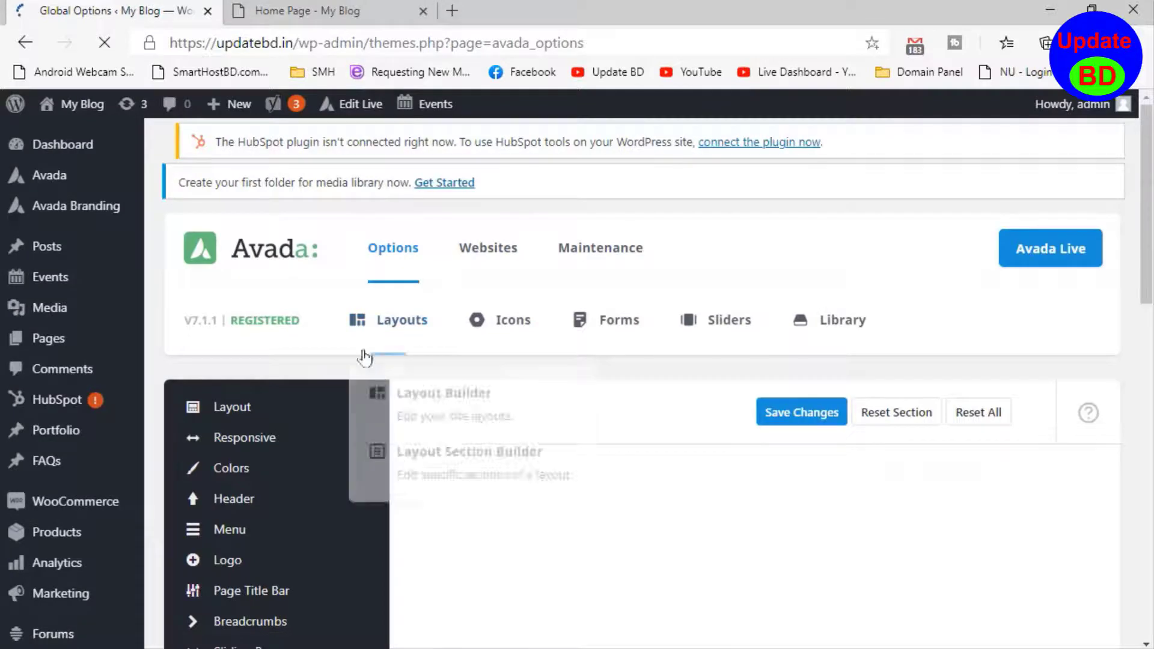
scroll(309, 420, "down", 3)
mouse_move(302, 485)
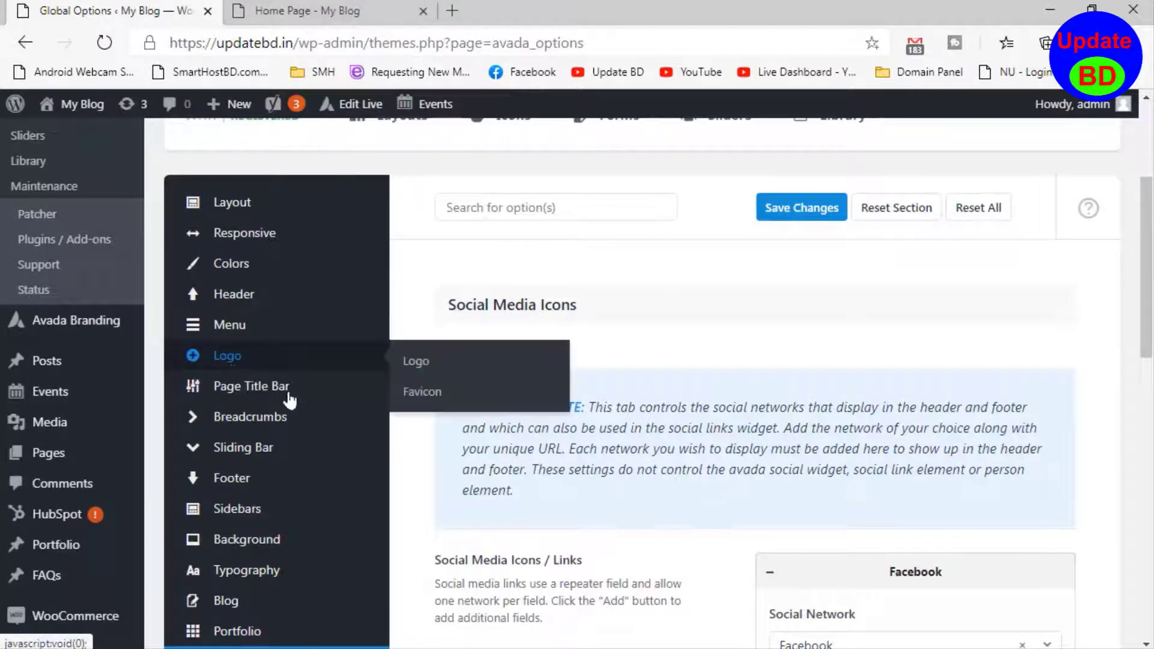
scroll(288, 544, "down", 3)
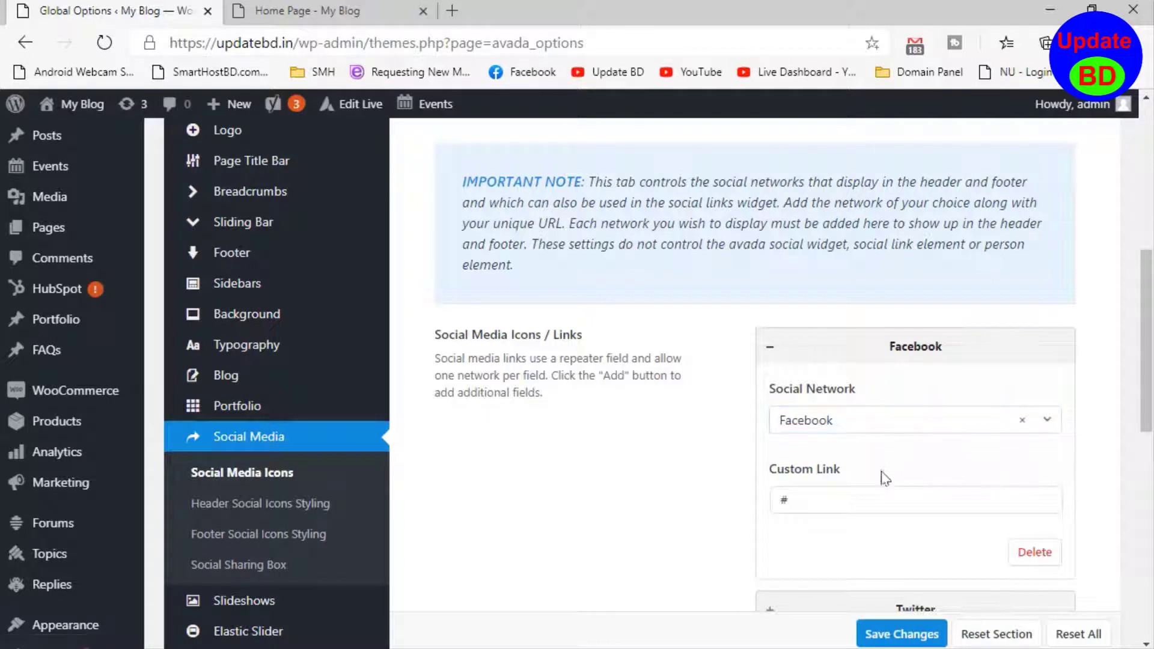
- Switch to the site's home page to look at the header's social media icons
left_click(238, 17)
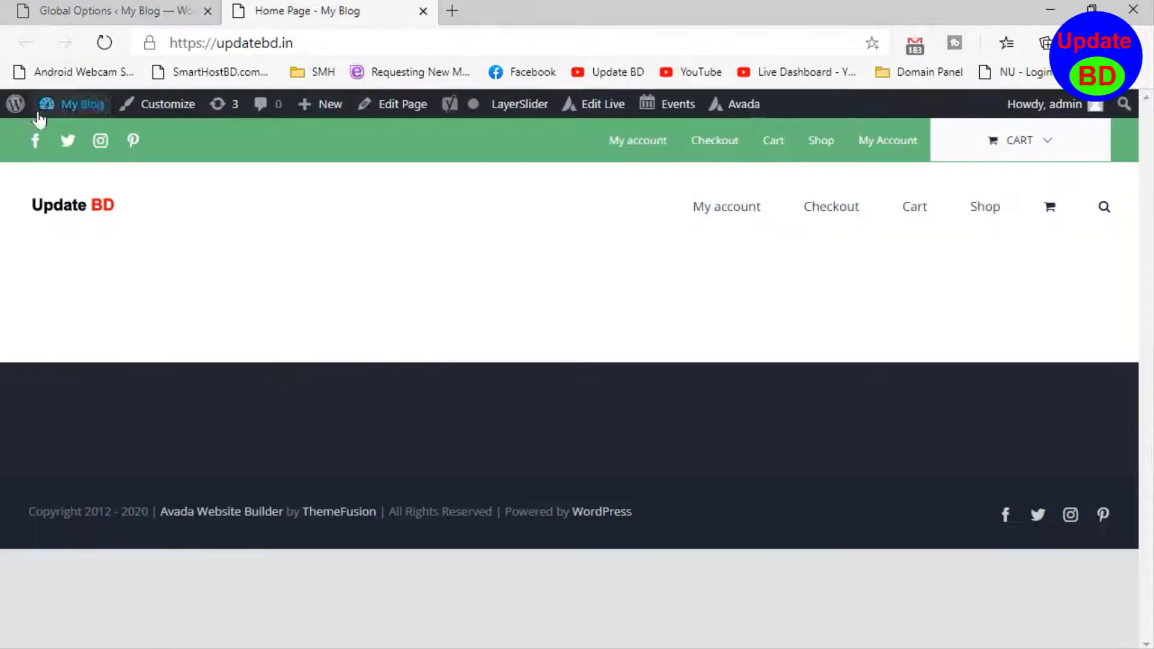
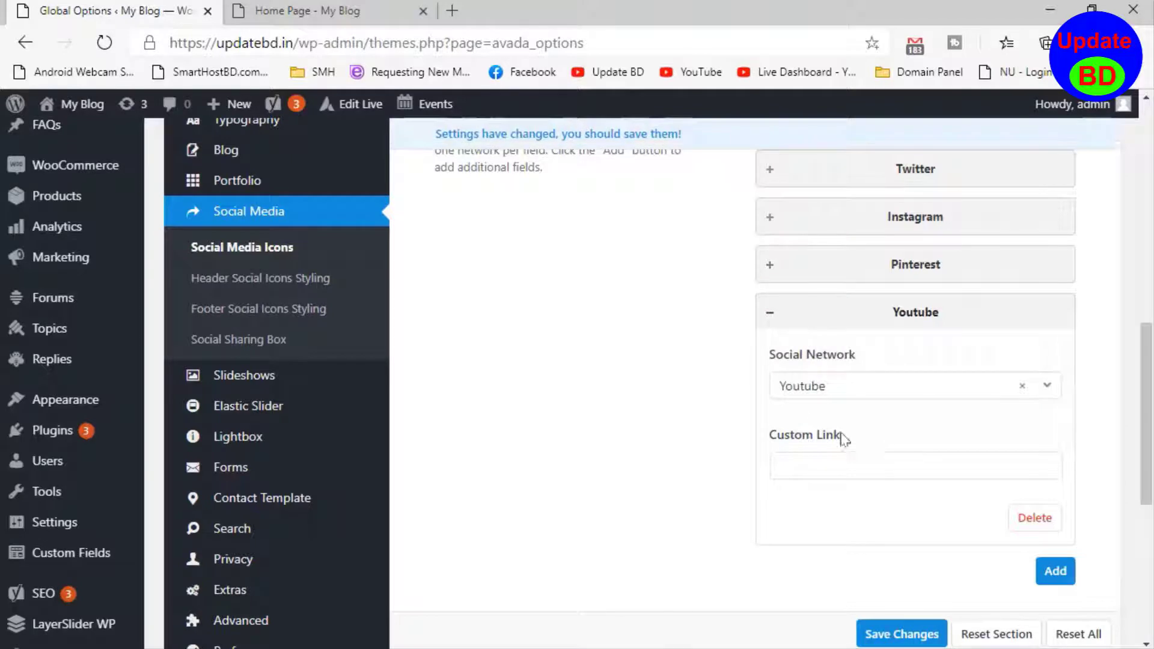
- Set the Youtube entry's custom link to # and add another blank social network entry below it
left_click(849, 460)
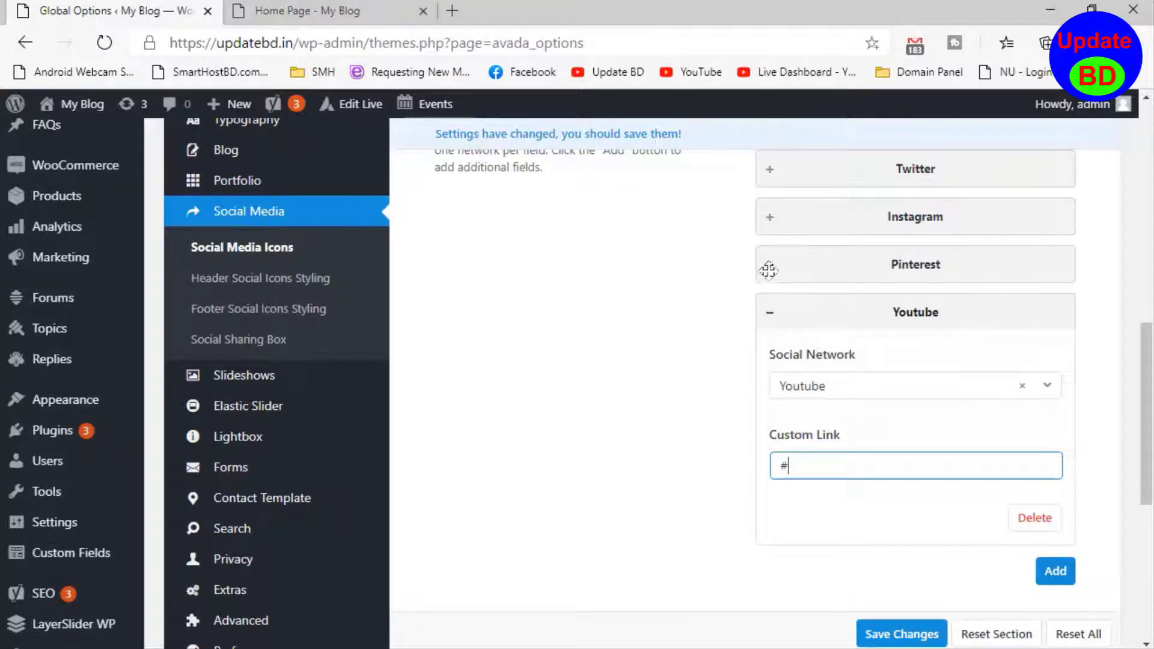
left_click(1055, 570)
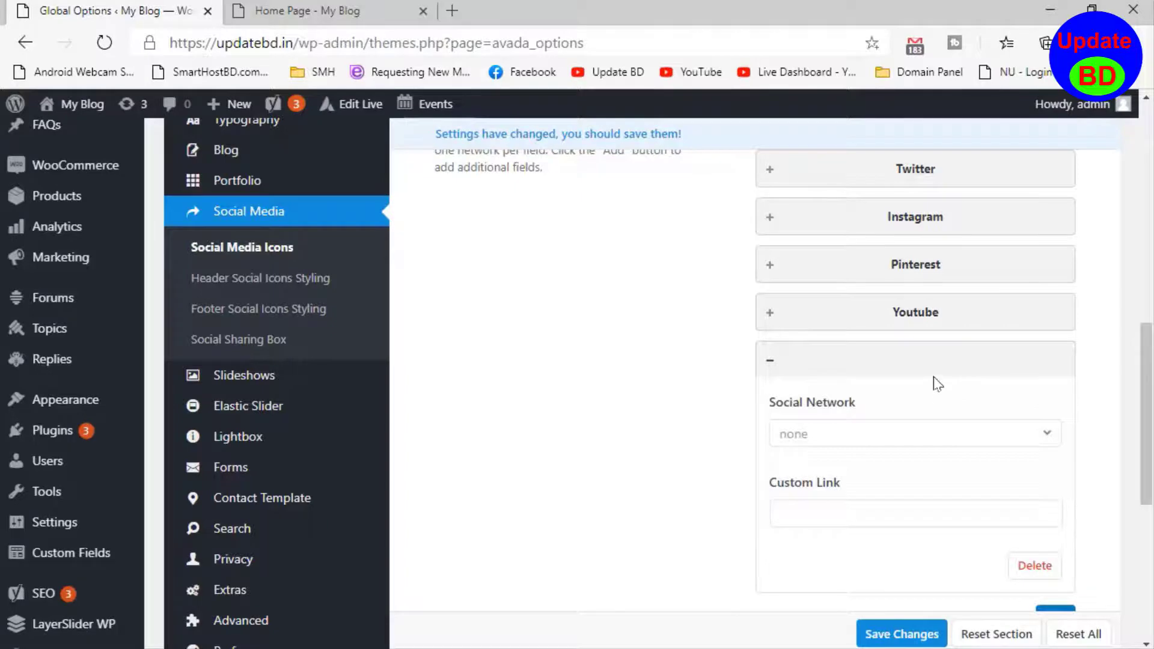
scroll(1018, 354, "down", 3)
scroll(959, 332, "up", 4)
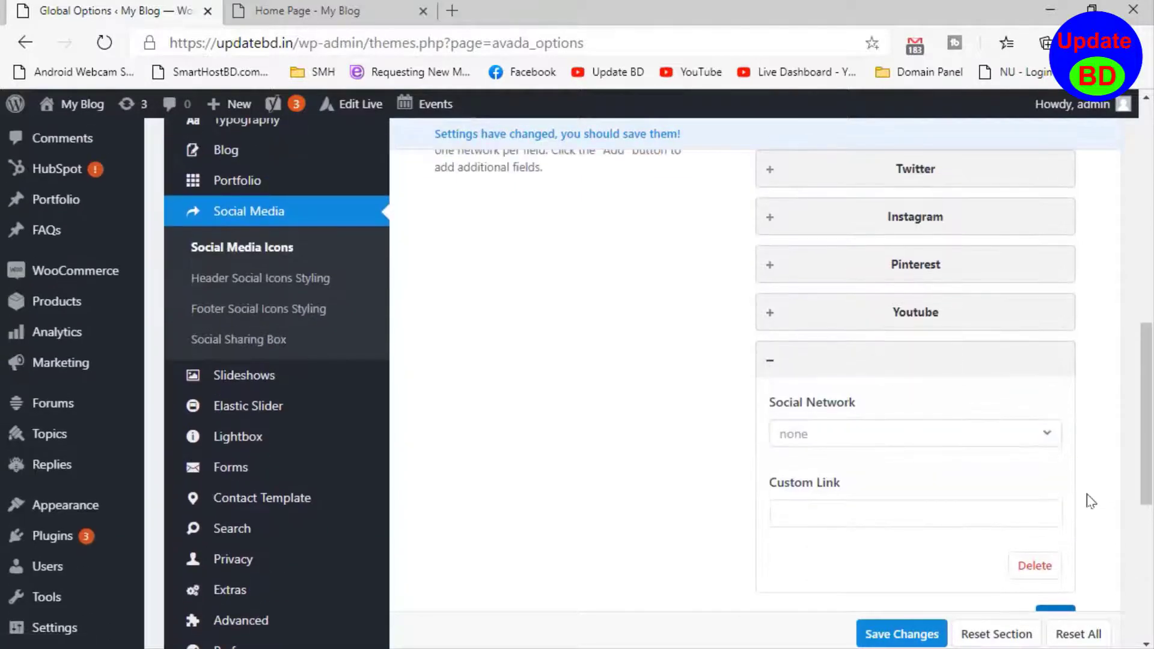
scroll(943, 480, "down", 3)
scroll(932, 421, "up", 3)
- Delete the Instagram entry from the social media icon links
scroll(1010, 477, "up", 4)
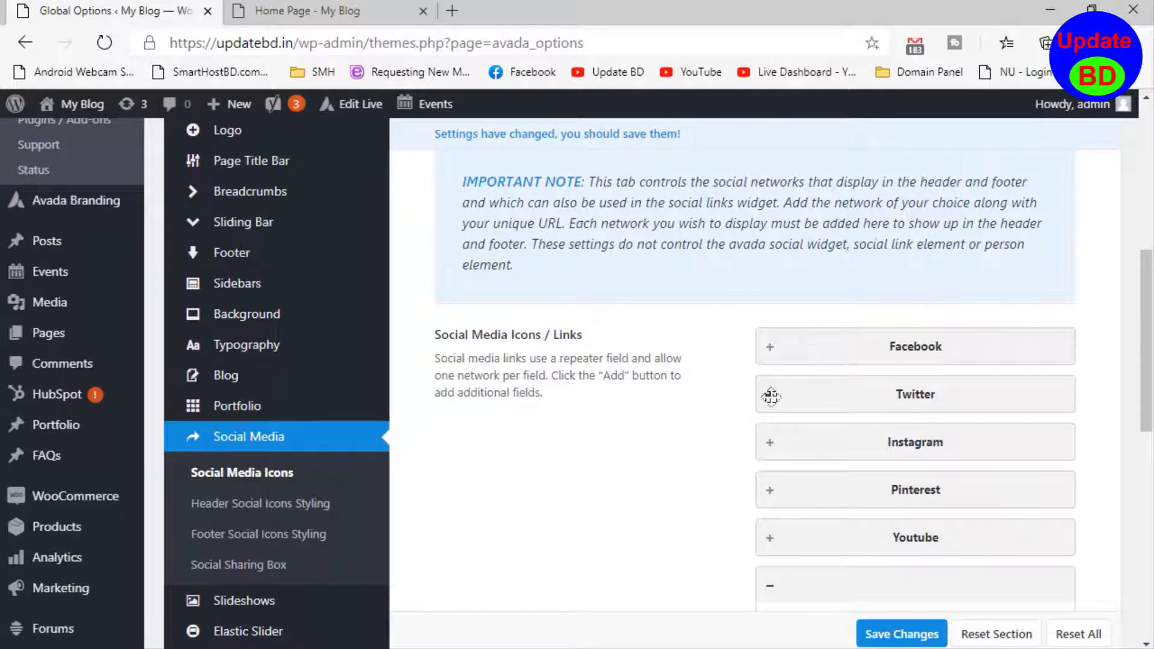
left_click(770, 442)
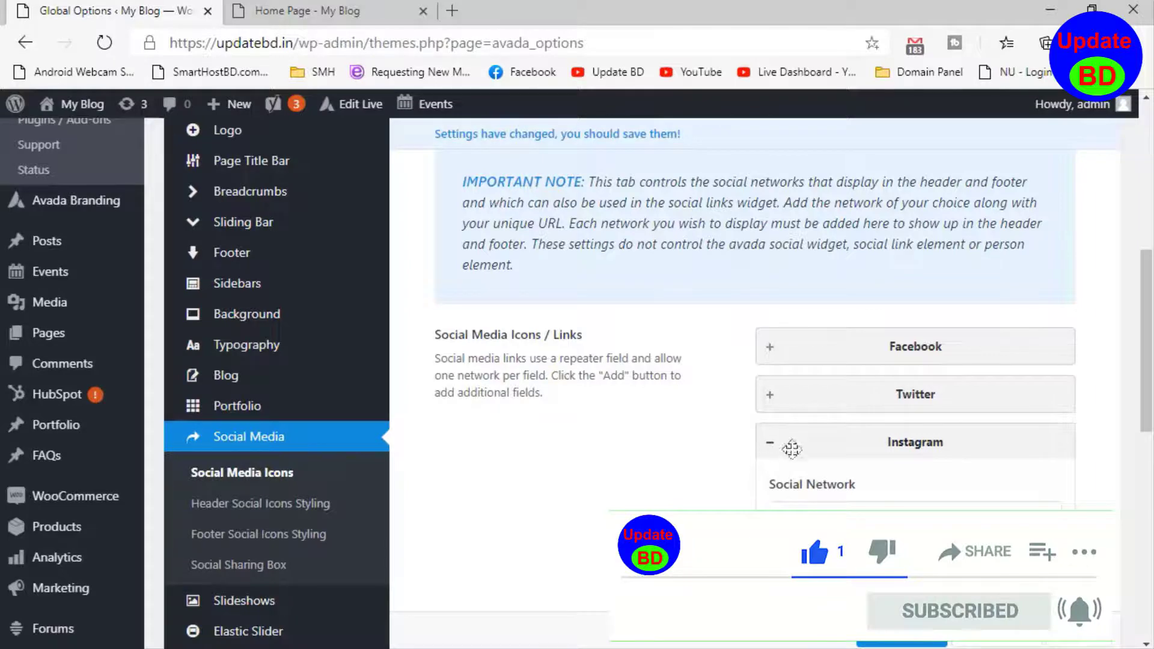
scroll(913, 490, "down", 3)
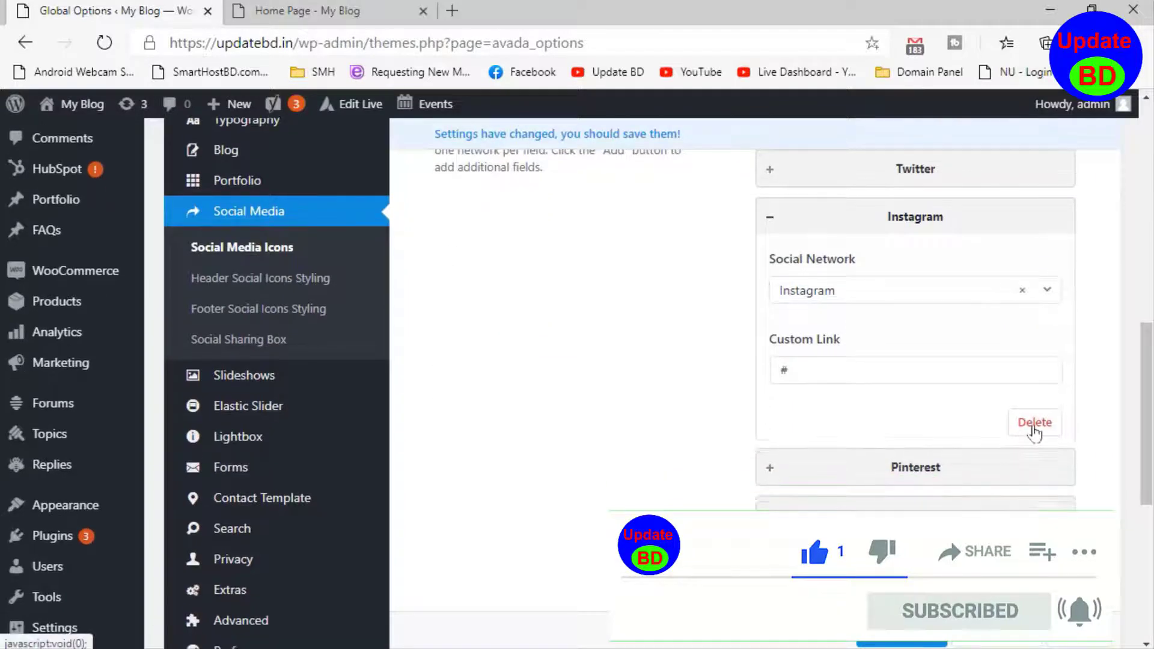
left_click(1034, 424)
- Delete the Pinterest entry from the social media icon links and save the global options
scroll(887, 324, "up", 2)
scroll(887, 325, "up", 1)
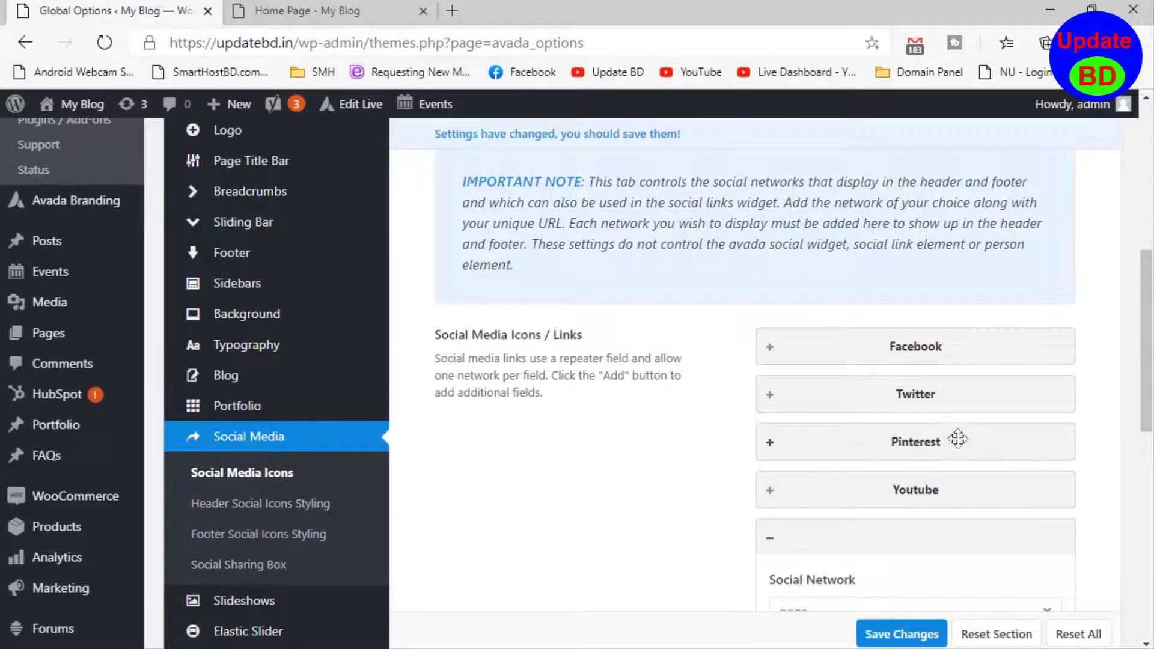
left_click(771, 442)
scroll(971, 517, "down", 4)
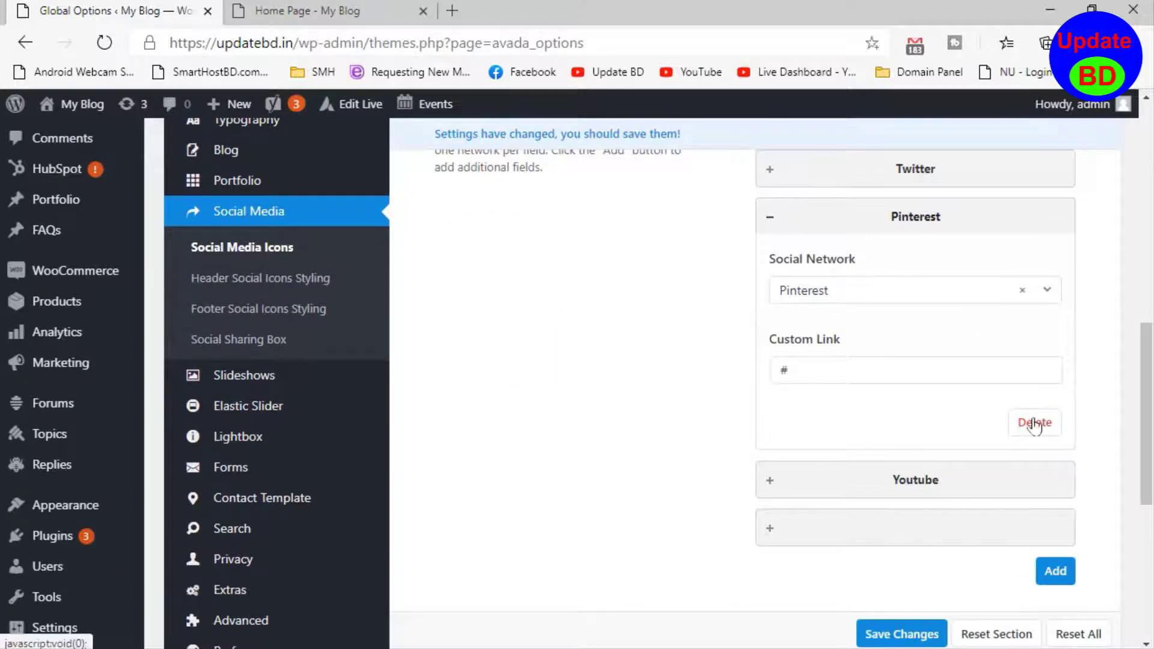
left_click(1034, 424)
scroll(964, 381, "up", 3)
scroll(968, 411, "down", 3)
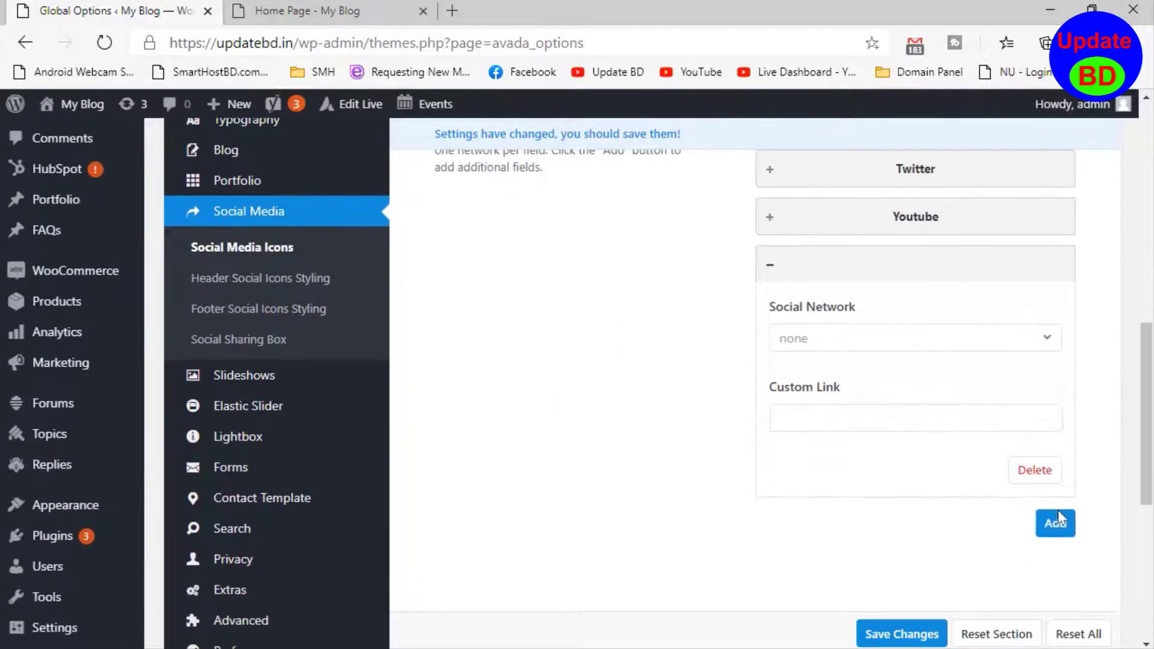
left_click(900, 635)
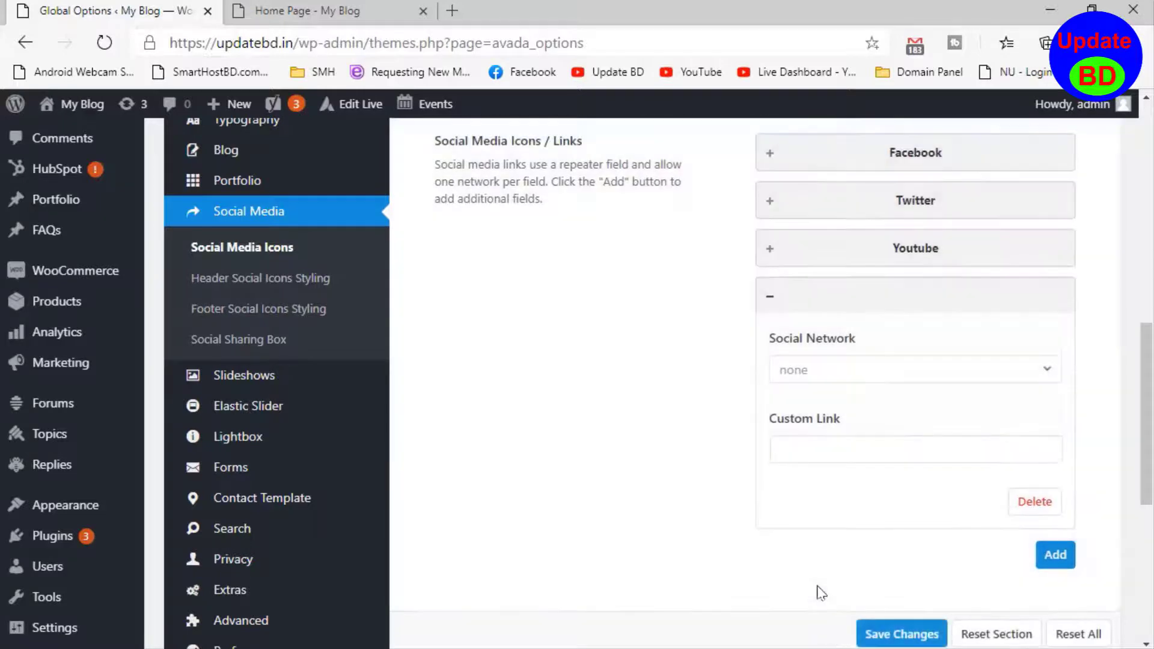
- Switch to the site's home page and refresh it to check the header's social media icons
left_click(300, 10)
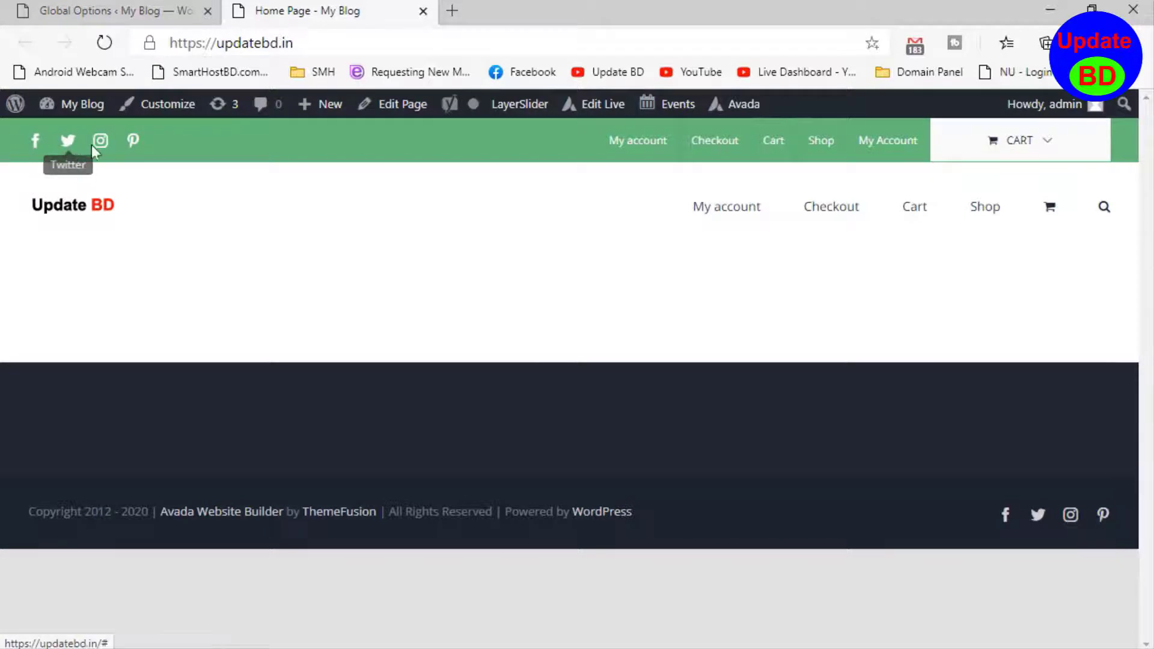
right_click(227, 274)
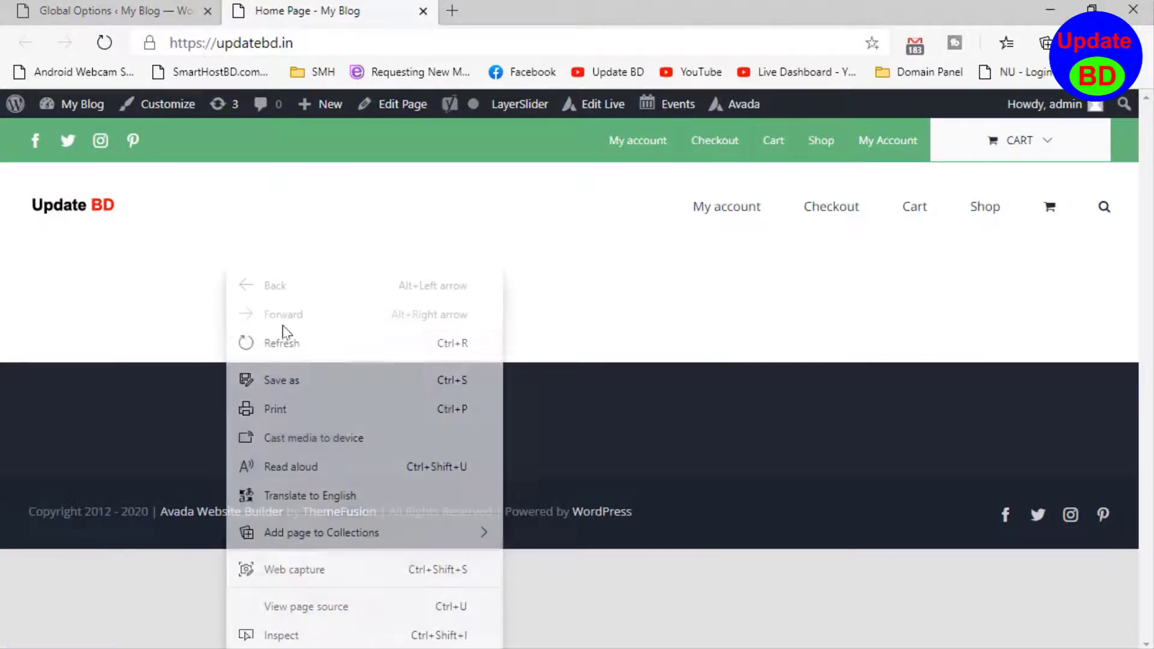
left_click(315, 354)
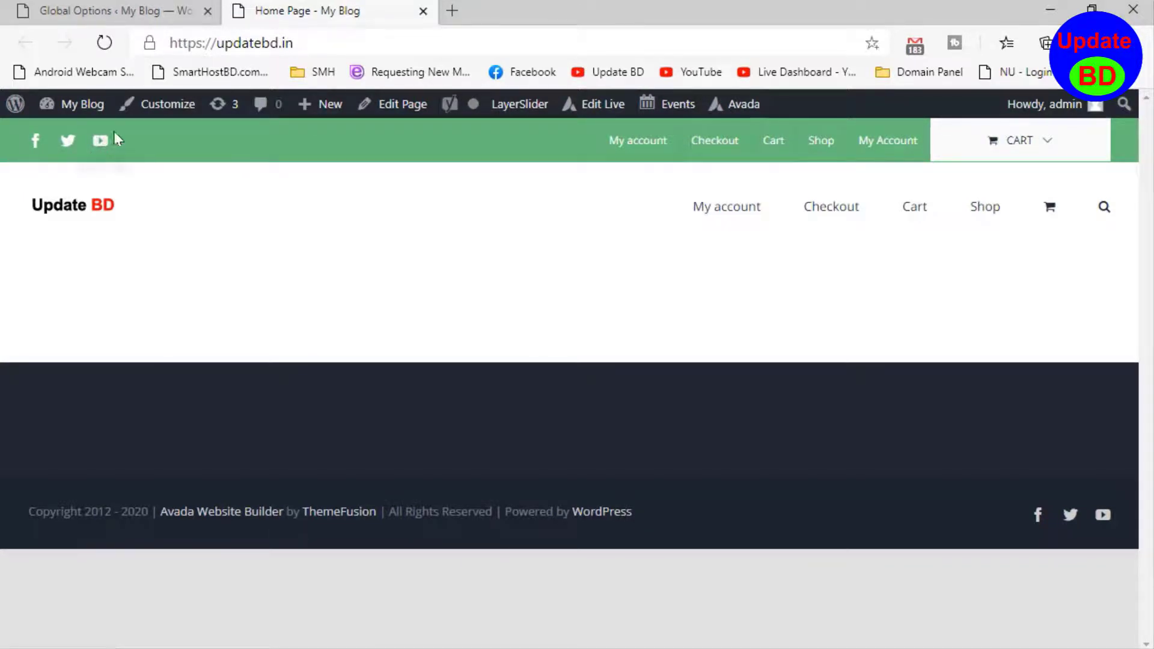
- Return to Avada's global options and expand the Youtube entry to look at its custom link
left_click(124, 10)
left_click(855, 417)
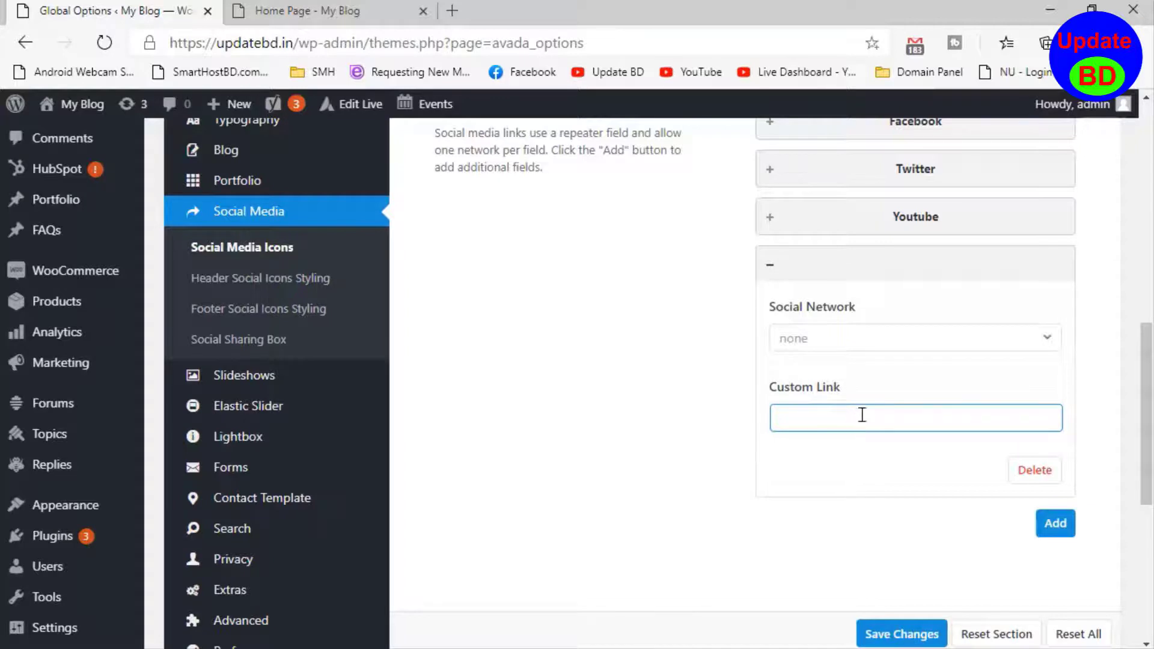
left_click(931, 221)
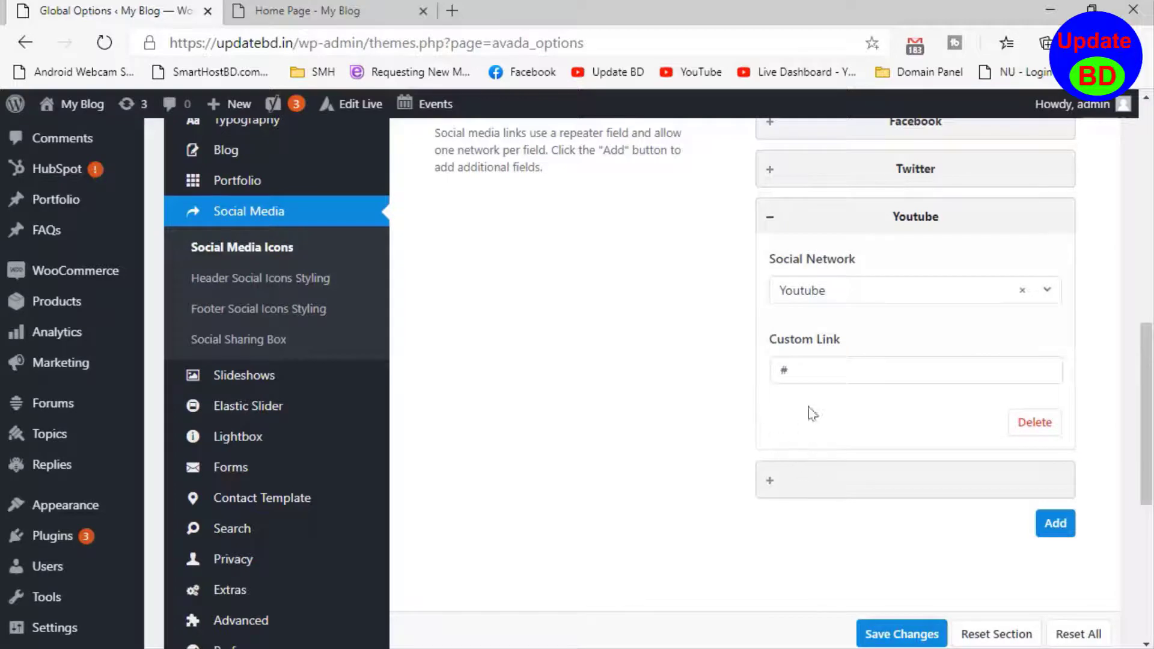
left_click(838, 363)
left_click(741, 353)
- Open the WordPress dashboard home, switch to the site's home page and refresh it to look at its header menus
left_click(54, 148)
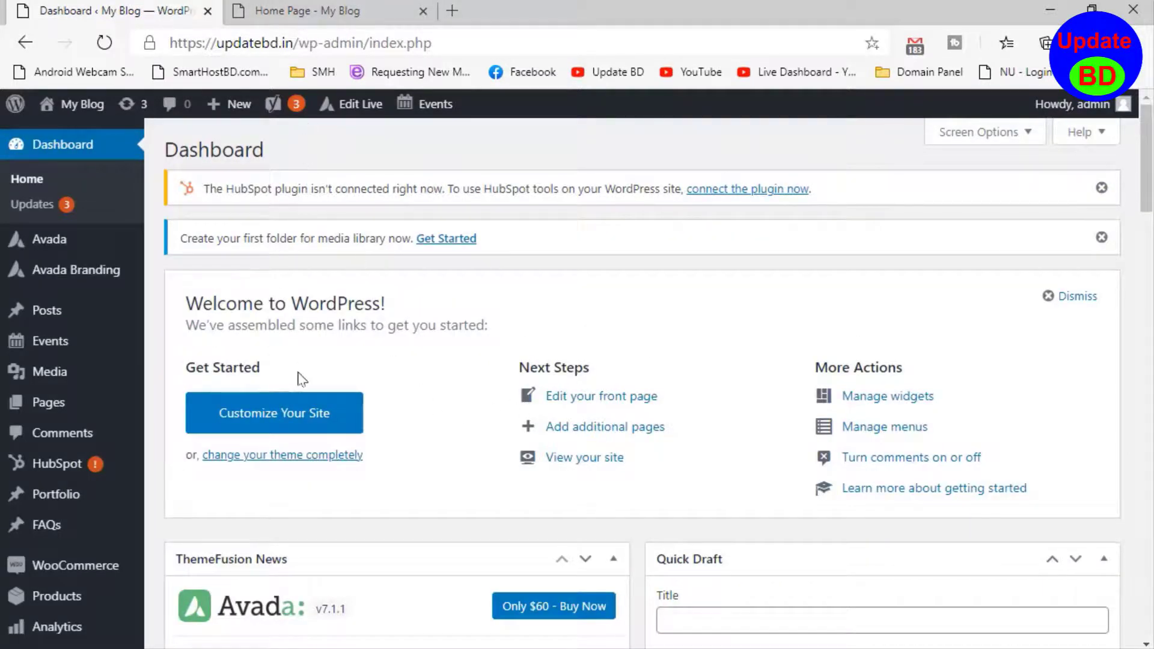
left_click(284, 5)
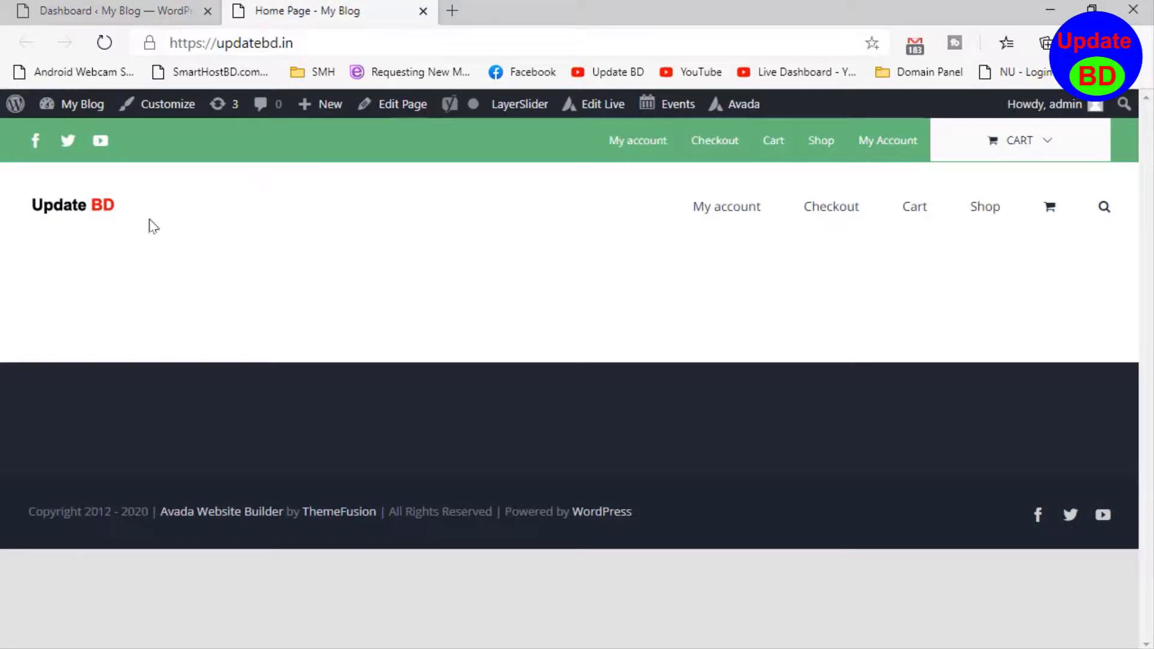
right_click(494, 296)
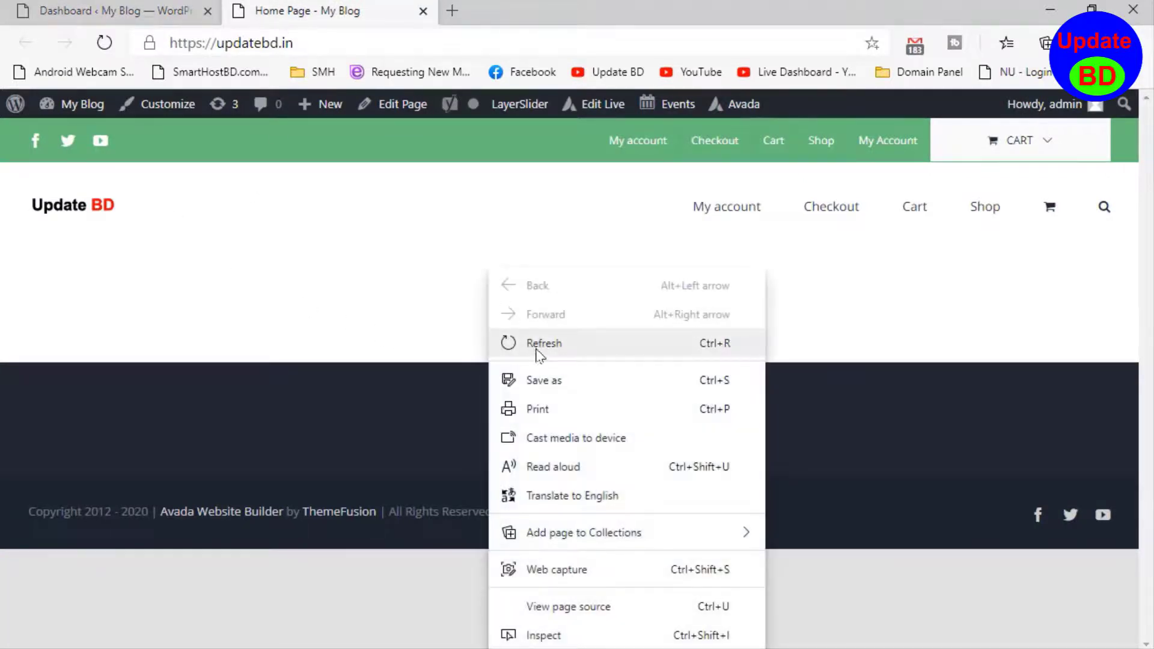
left_click(541, 339)
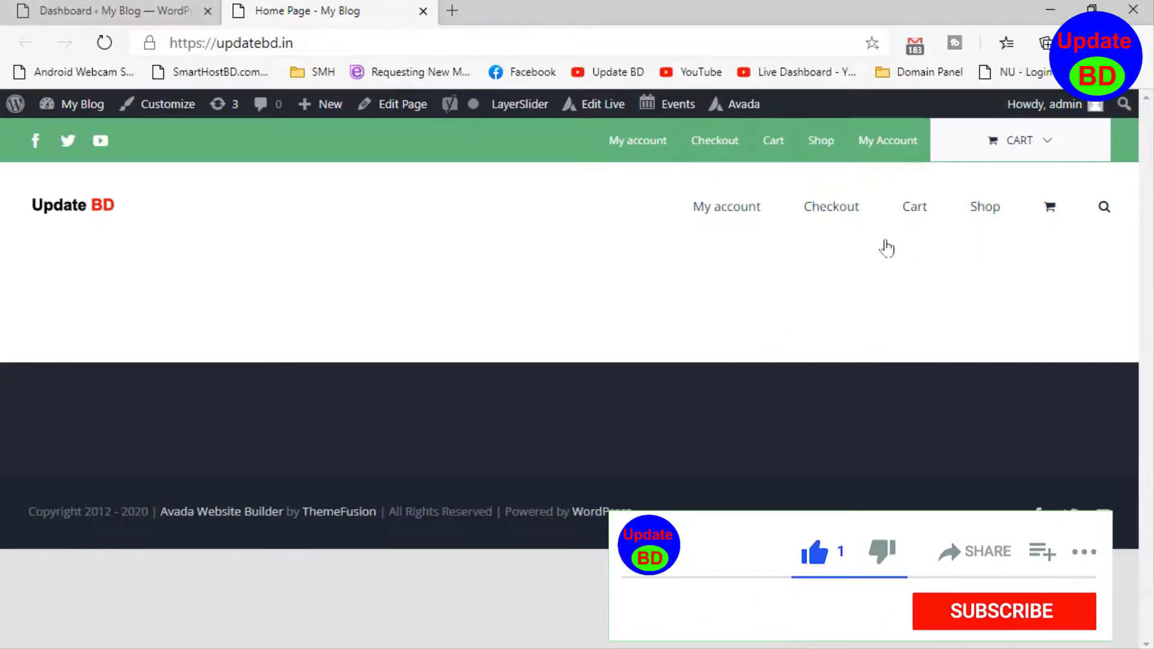
- Return to the WordPress dashboard and open the Menus page of the Appearance settings
left_click(63, 10)
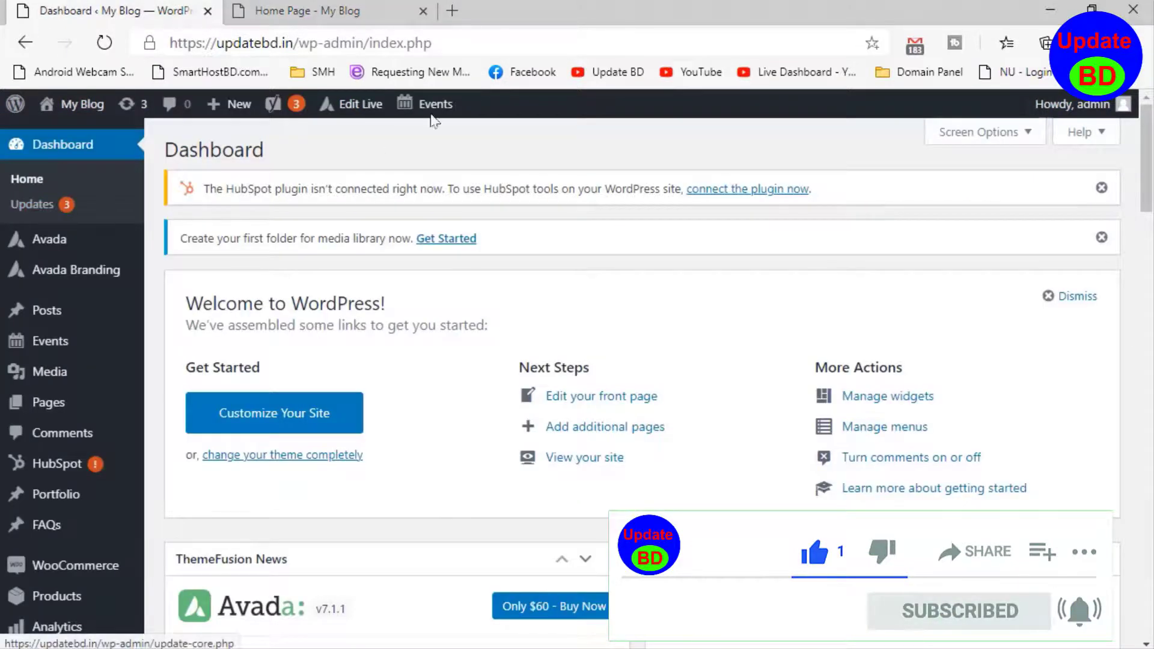
left_click(274, 9)
left_click(90, 11)
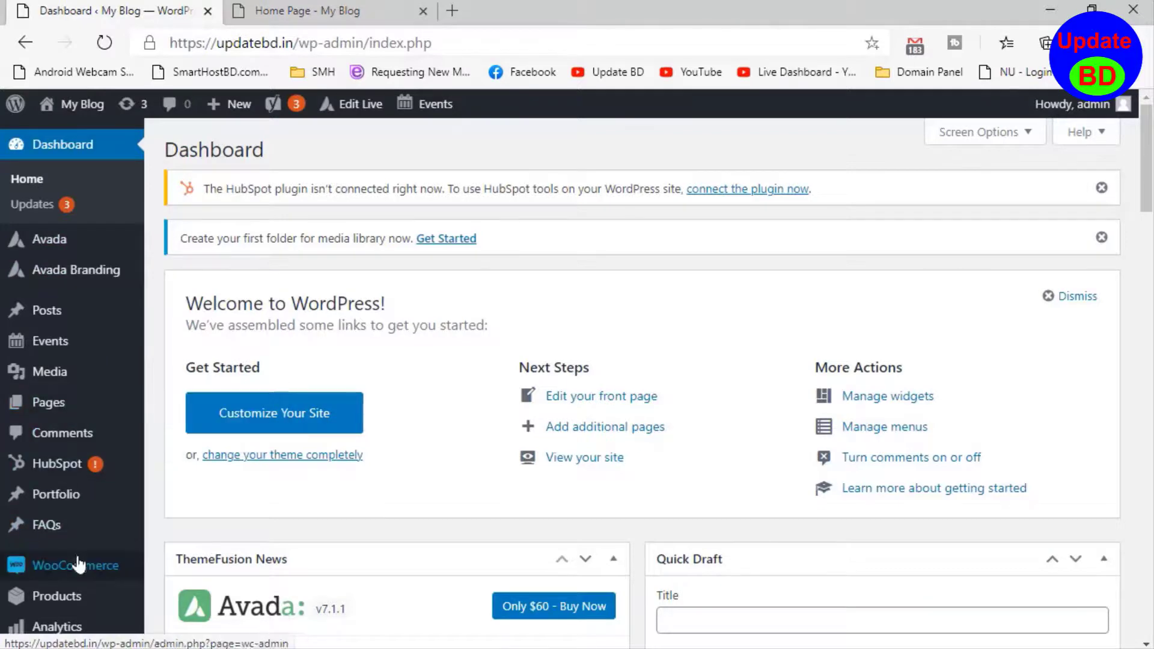
scroll(54, 433, "down", 3)
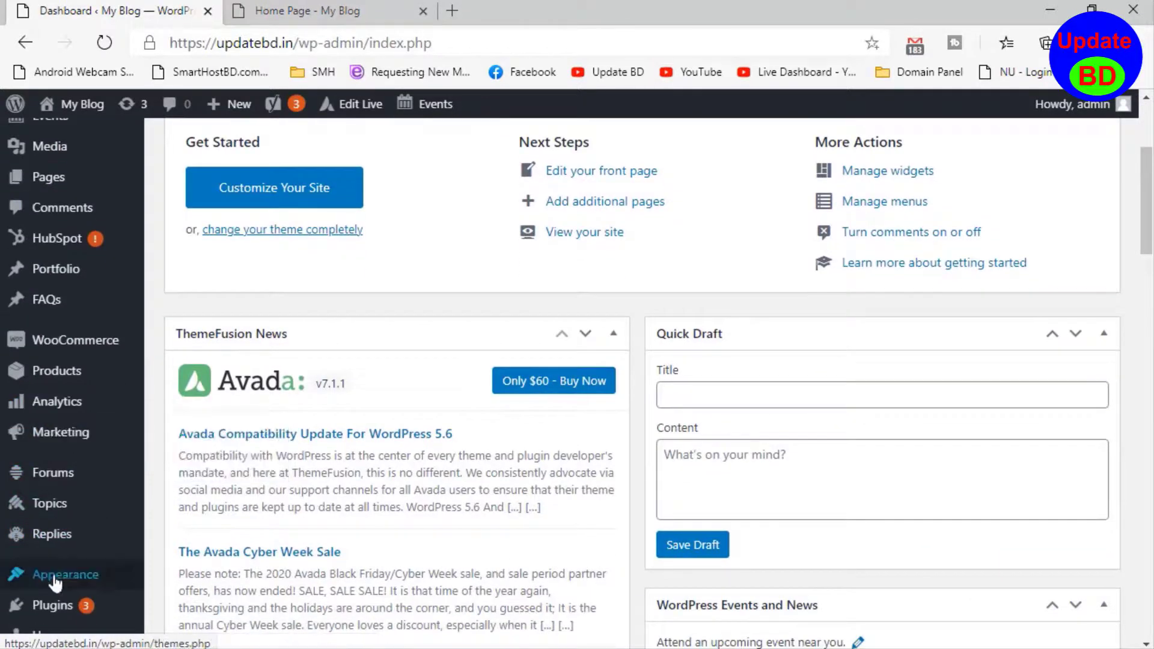
mouse_move(54, 577)
left_click(200, 558)
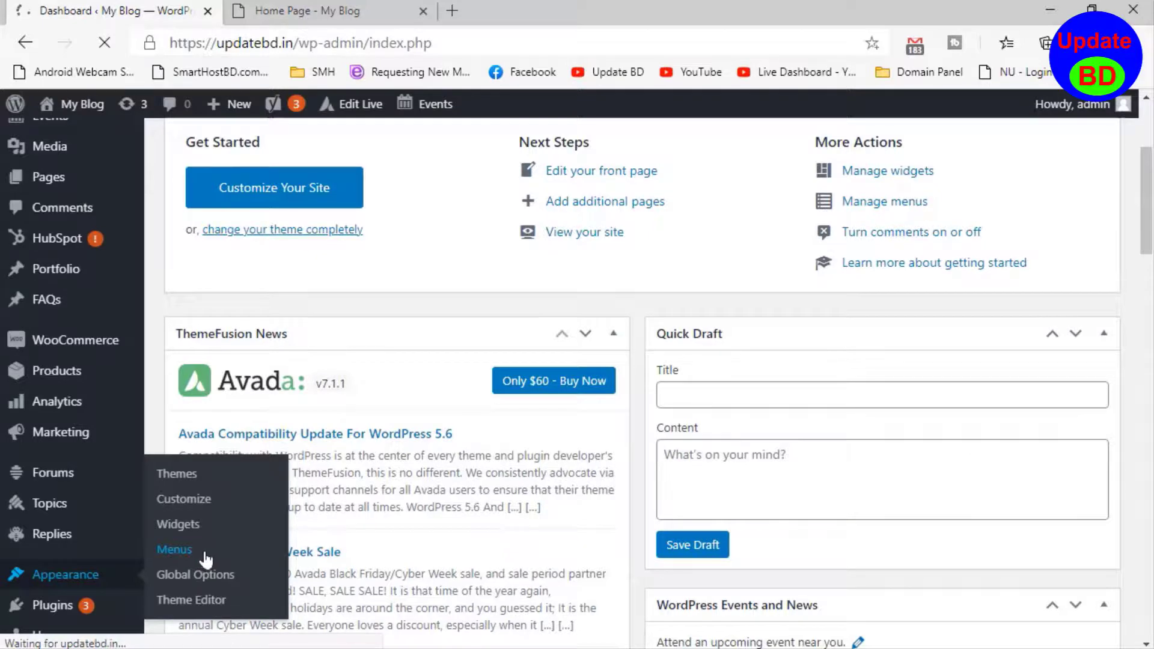
- Examine the Main Menu's structure and settings, the available pages, and the Custom Links fields
scroll(420, 455, "down", 3)
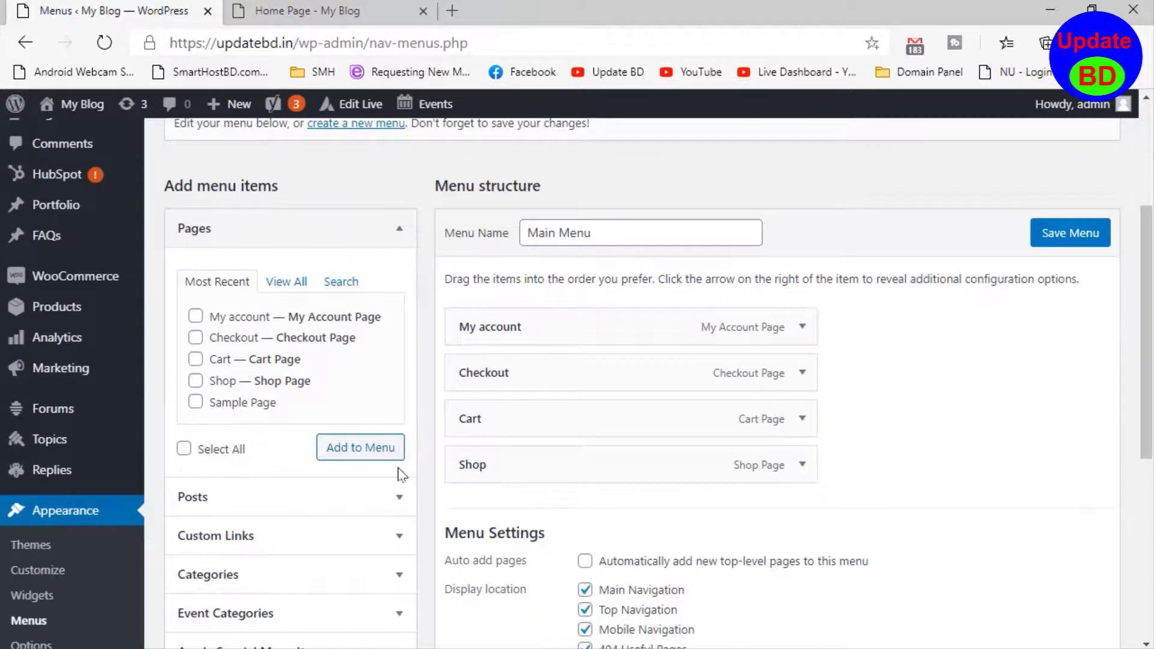
scroll(401, 475, "down", 3)
scroll(300, 264, "up", 3)
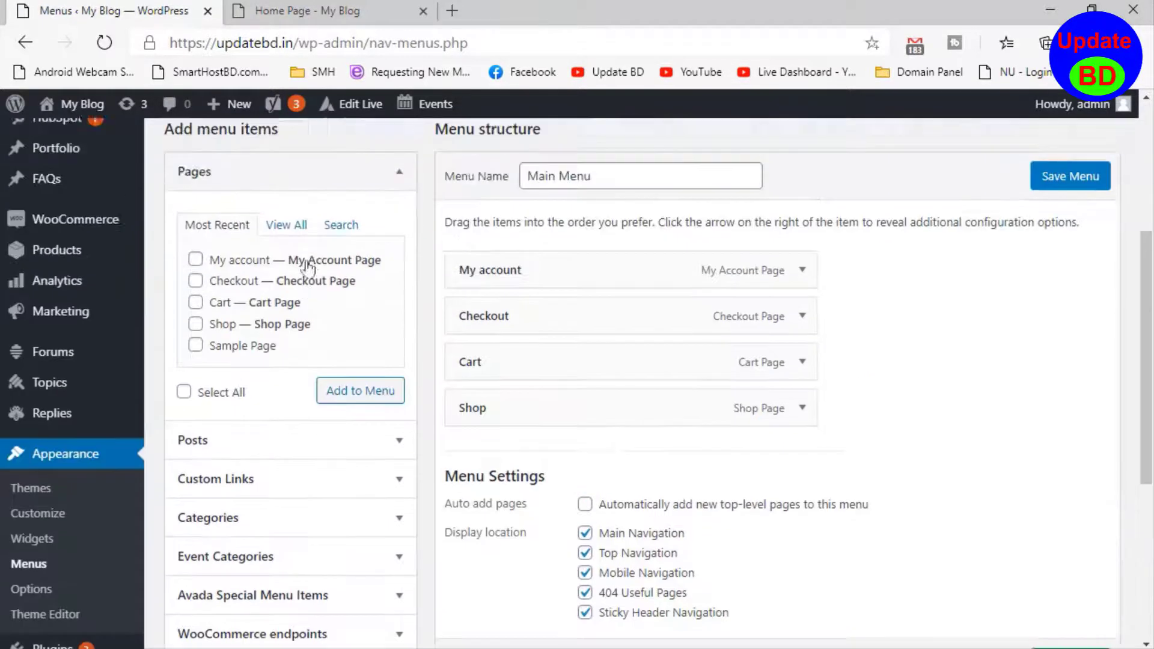
scroll(263, 359, "down", 3)
scroll(237, 227, "up", 3)
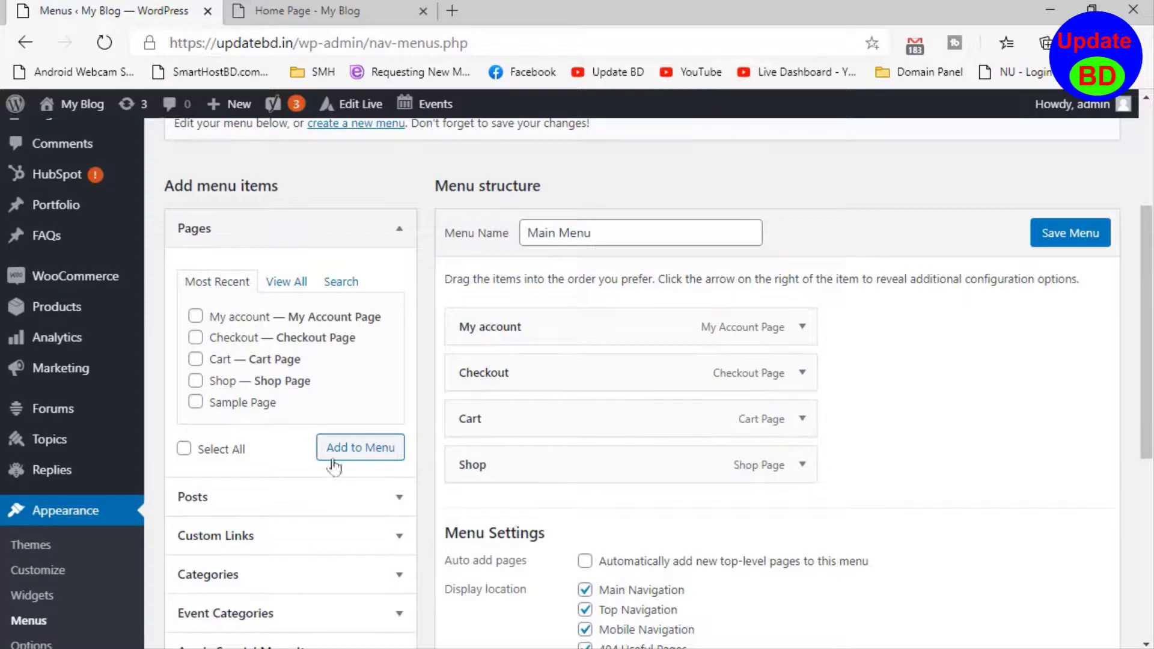
left_click(400, 536)
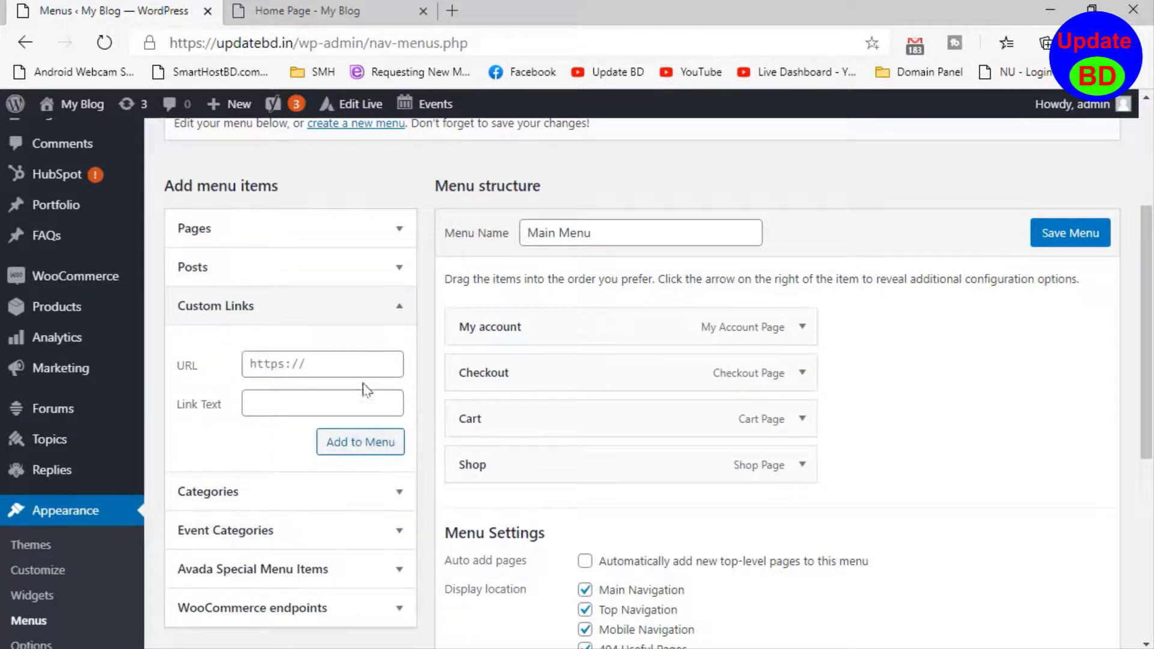
left_click(399, 307)
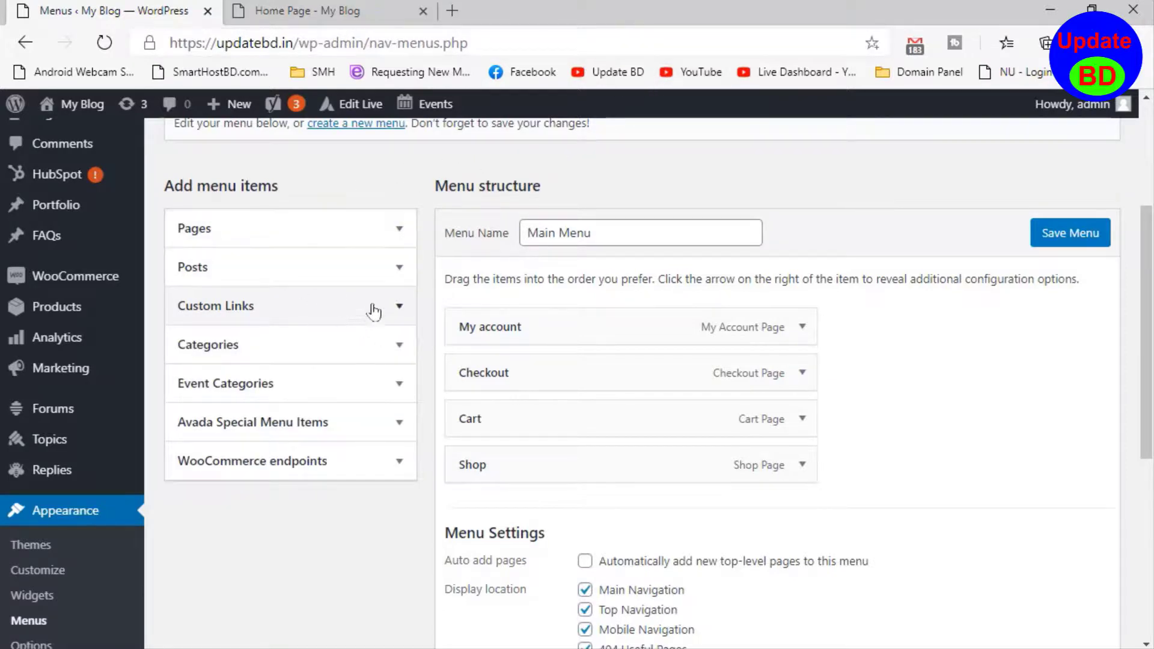
left_click(398, 309)
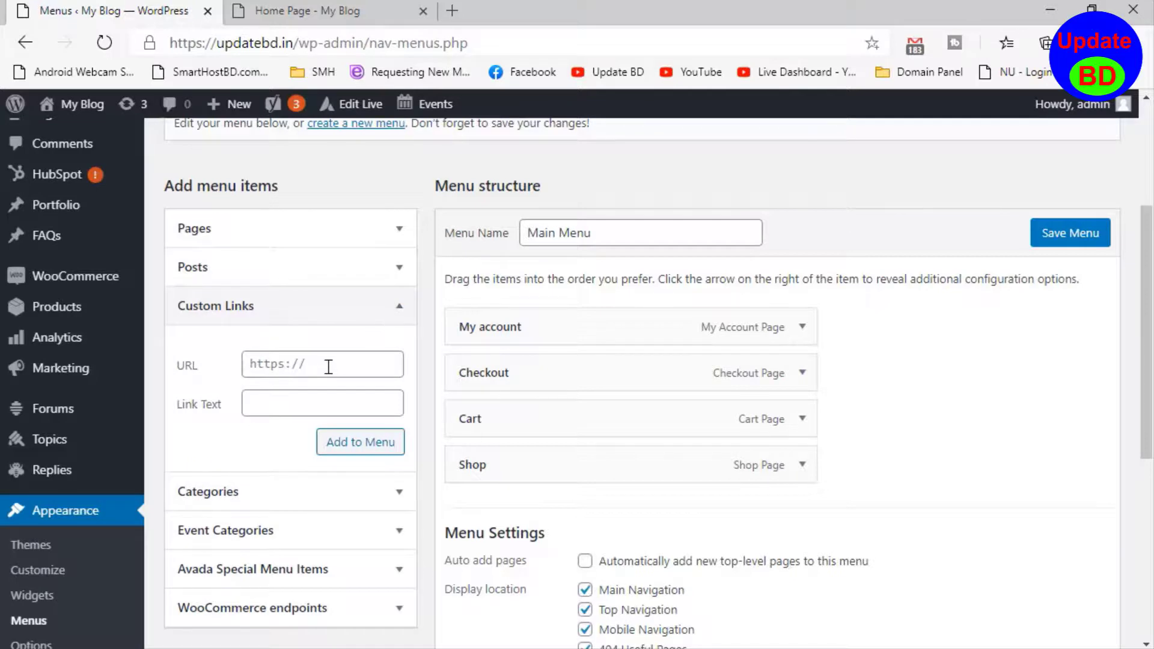
left_click(328, 366)
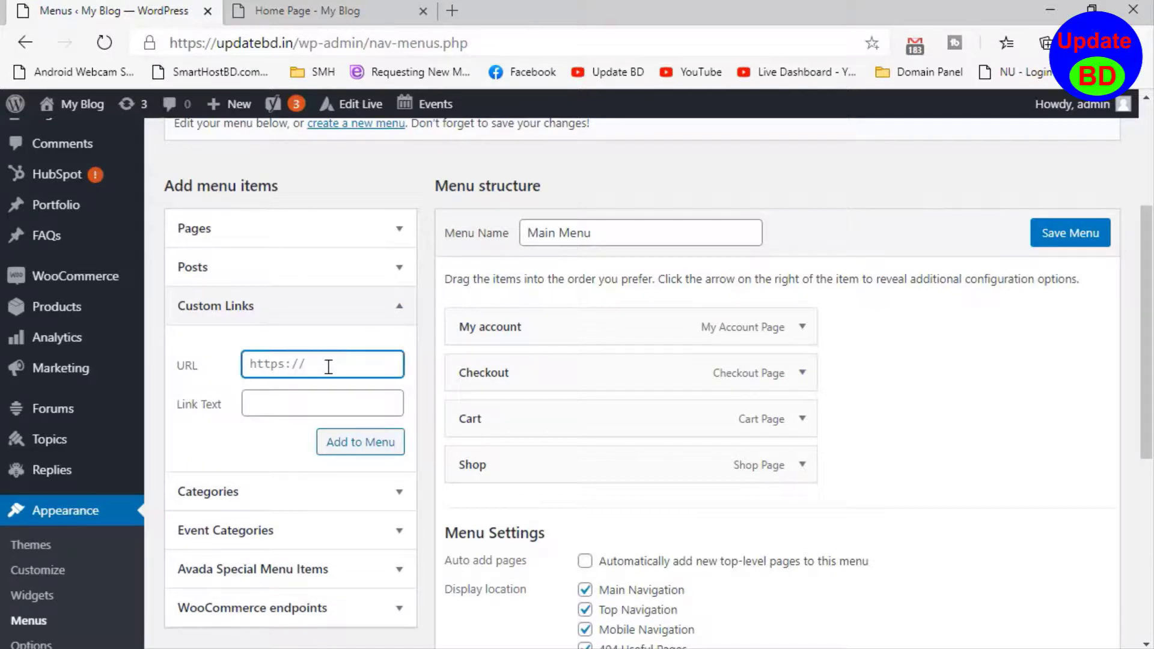
right_click(703, 73)
left_click(753, 282)
type("https://youtube.com/")
left_click(305, 405)
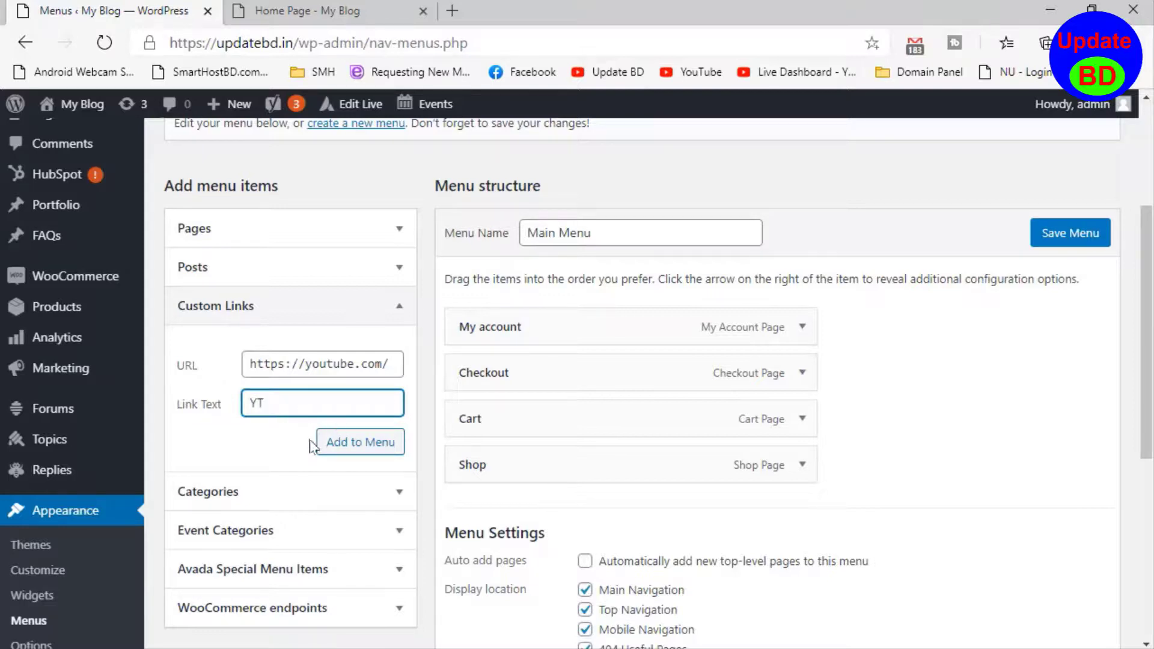
left_click(381, 450)
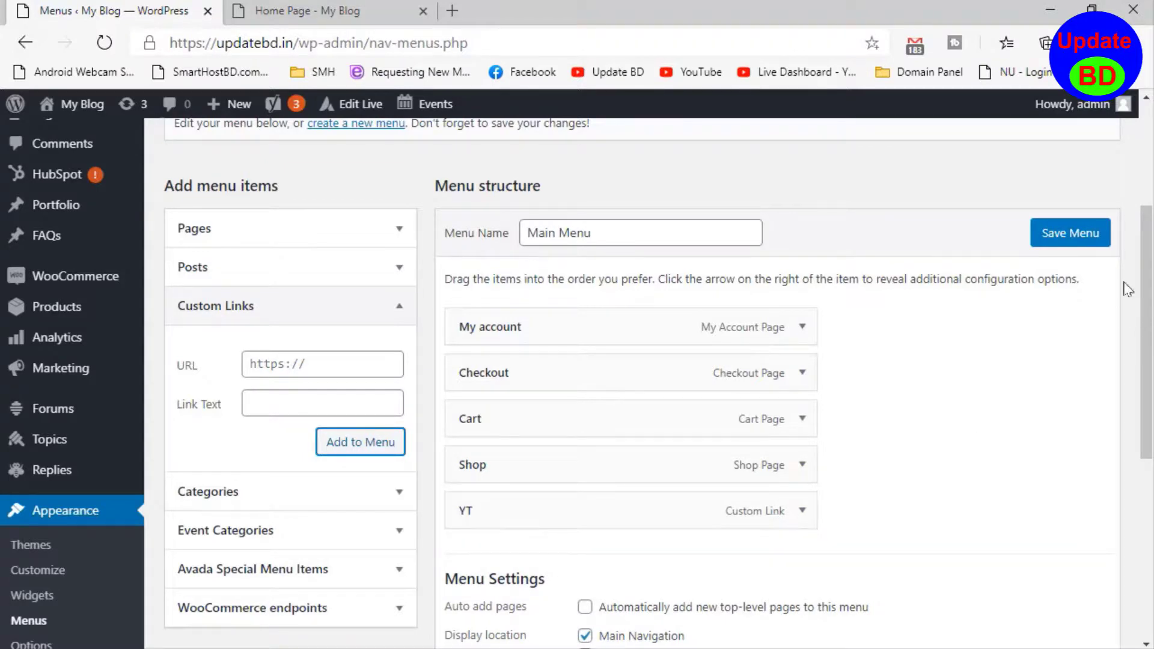
left_click(1087, 238)
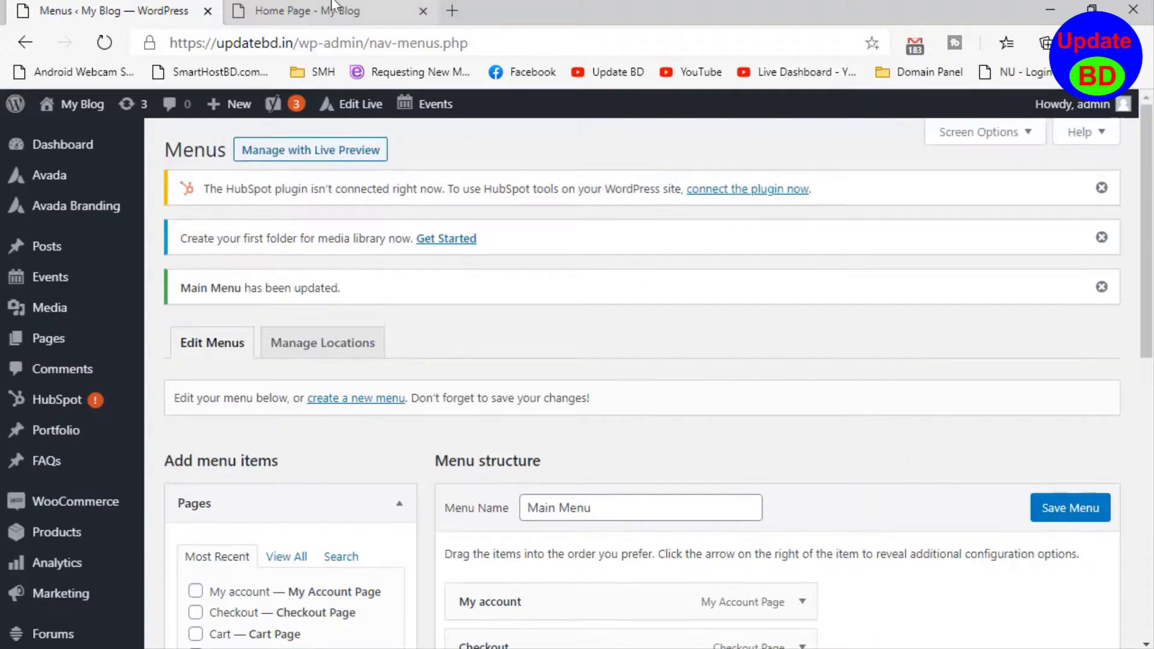
- Switch to the site's home page and refresh it to check the YT item in the header menus
left_click(335, 5)
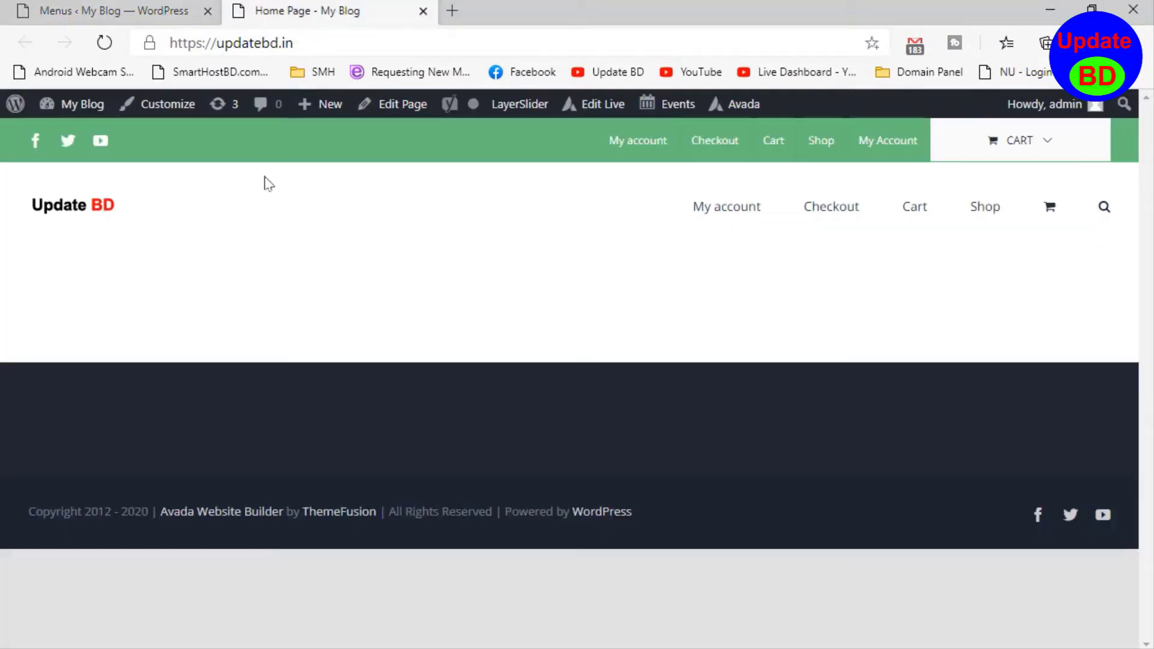
right_click(295, 205)
left_click(379, 291)
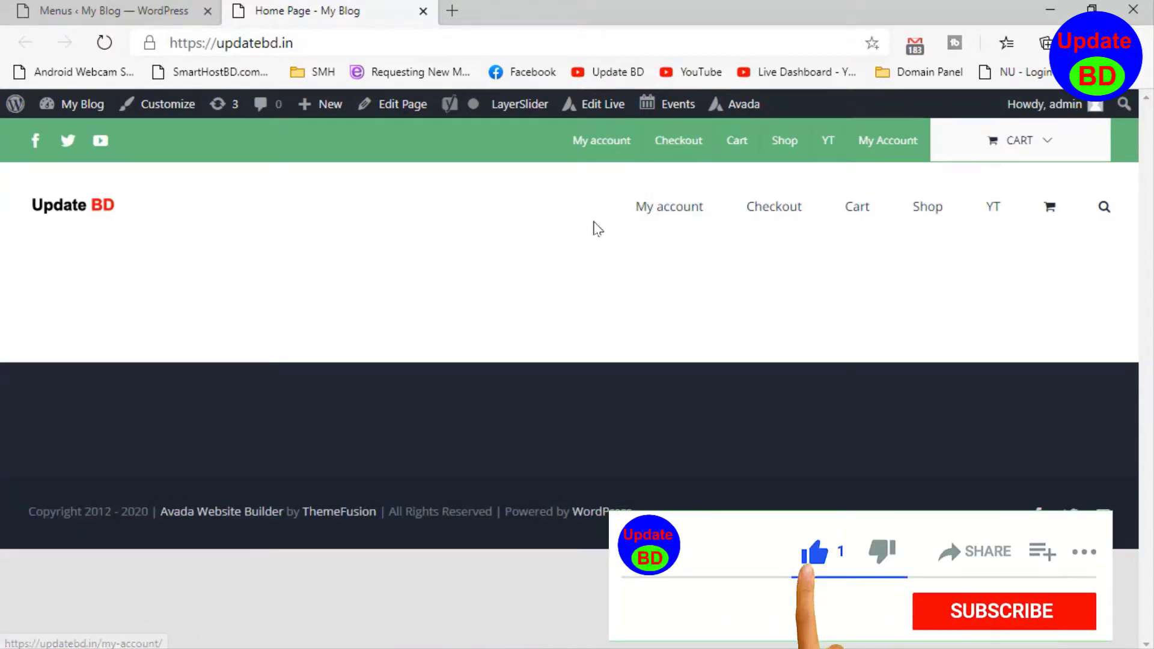
- On the Menus page, move the YT item between My account and Checkout in the Main Menu, and save the menu
left_click(120, 11)
scroll(536, 504, "down", 3)
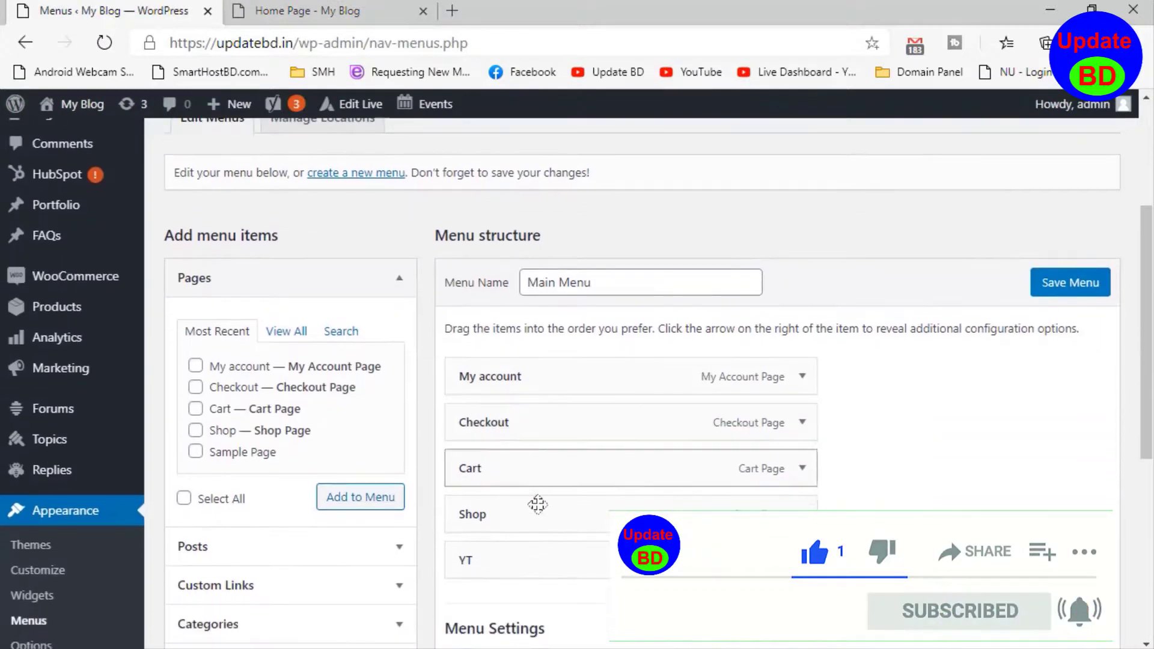
scroll(537, 504, "down", 4)
scroll(478, 459, "up", 4)
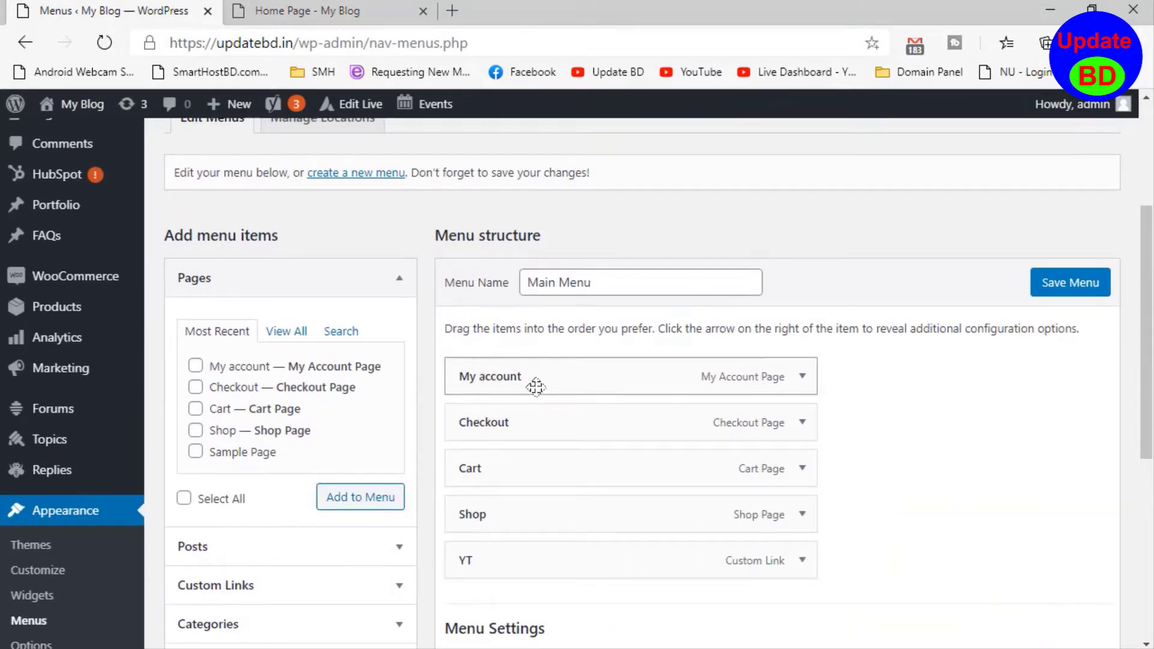
left_click(294, 11)
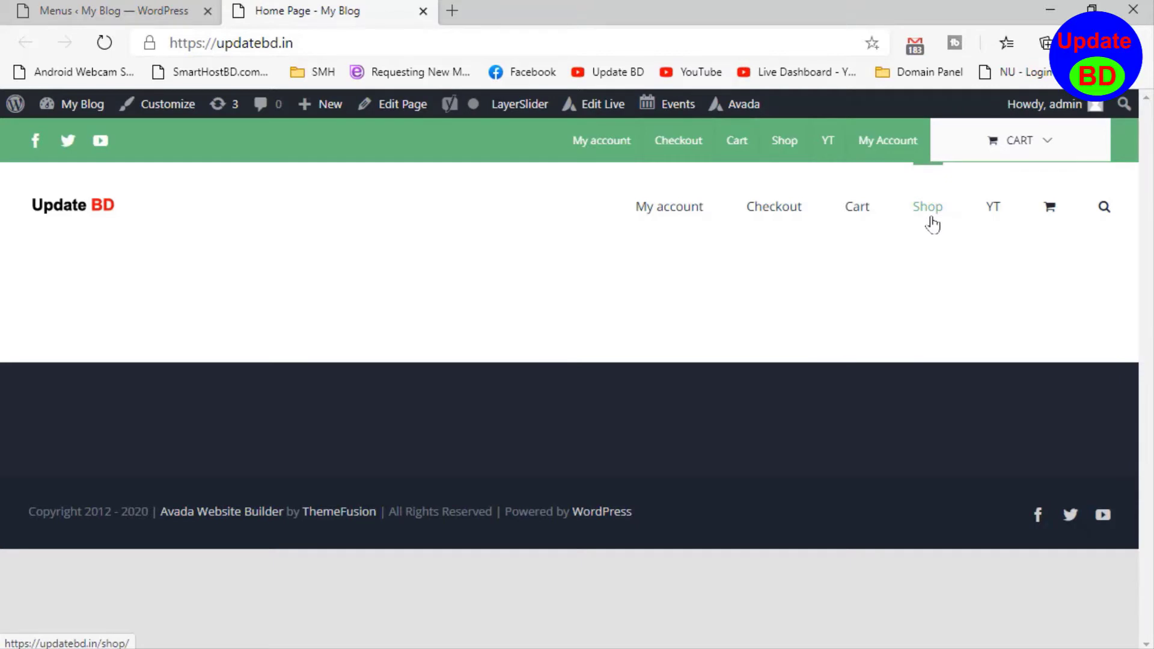
left_click(41, 11)
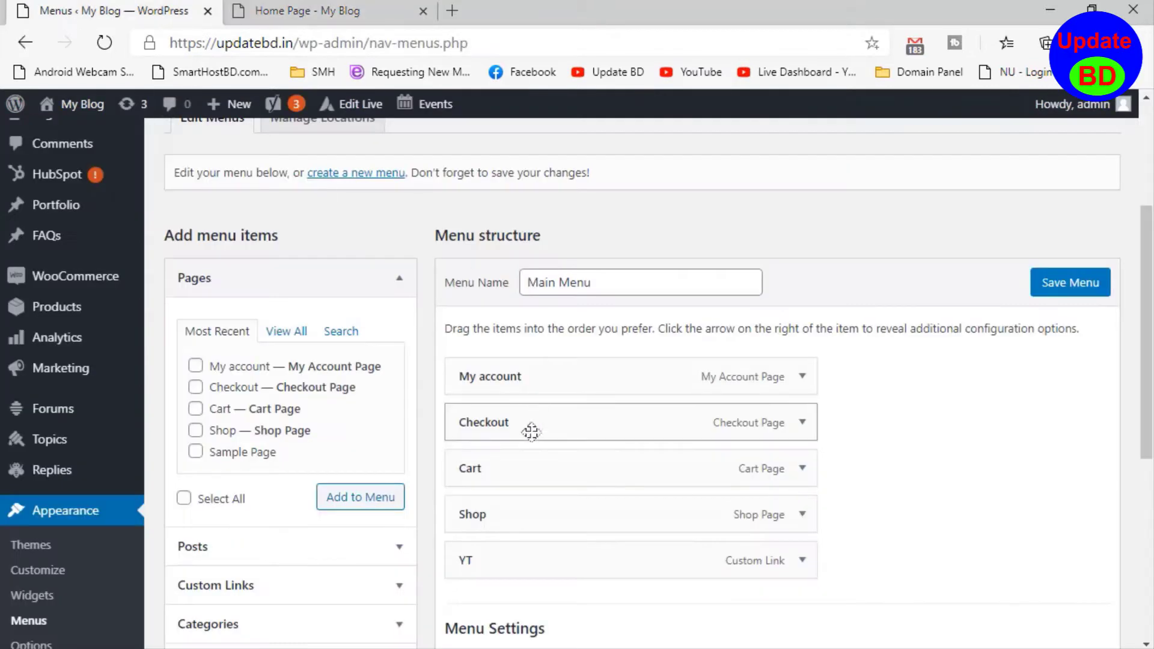
left_click_drag(478, 565, 470, 435)
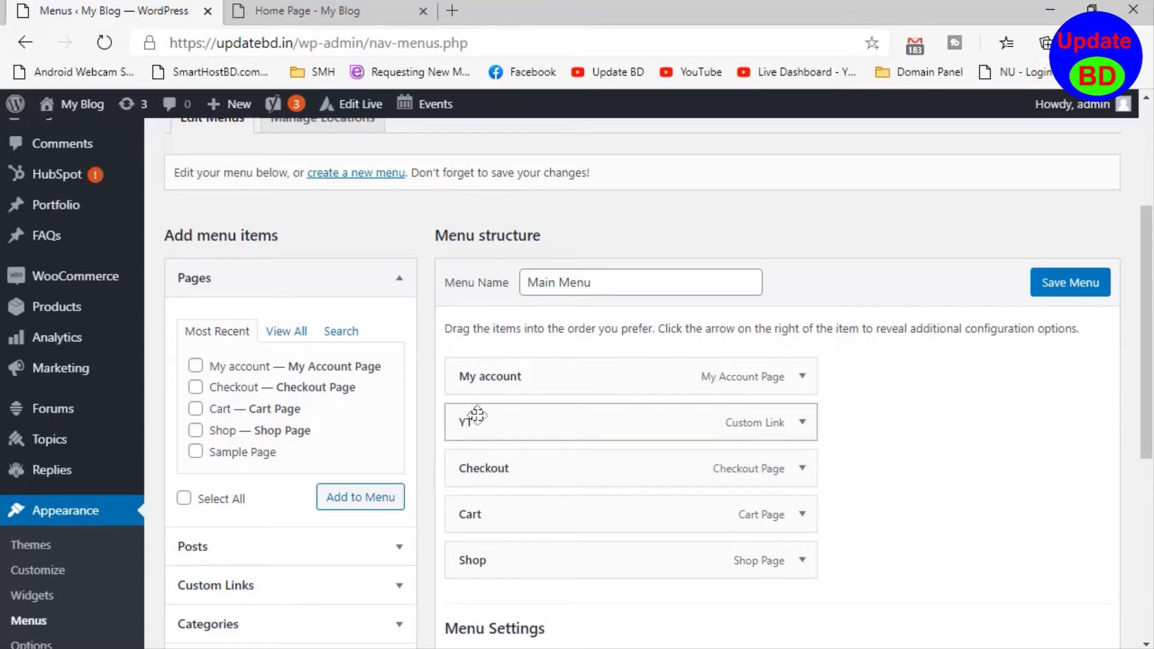
left_click(1087, 282)
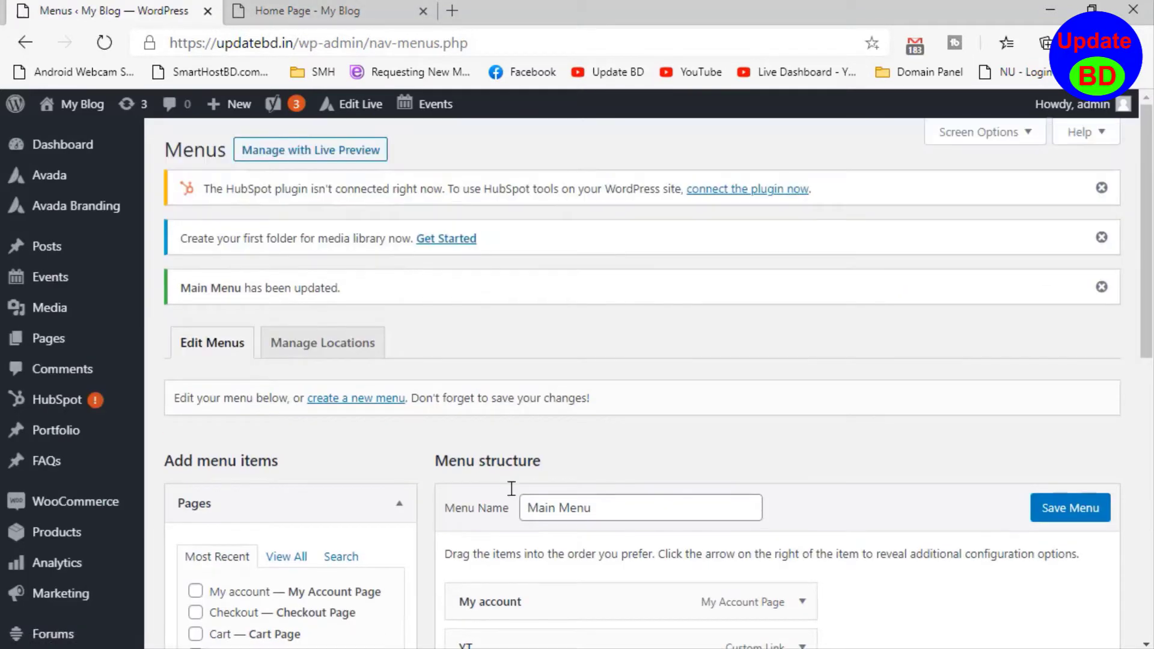
- Switch to the site's home page and refresh it to check the YT item's position in the header menus
left_click(307, 11)
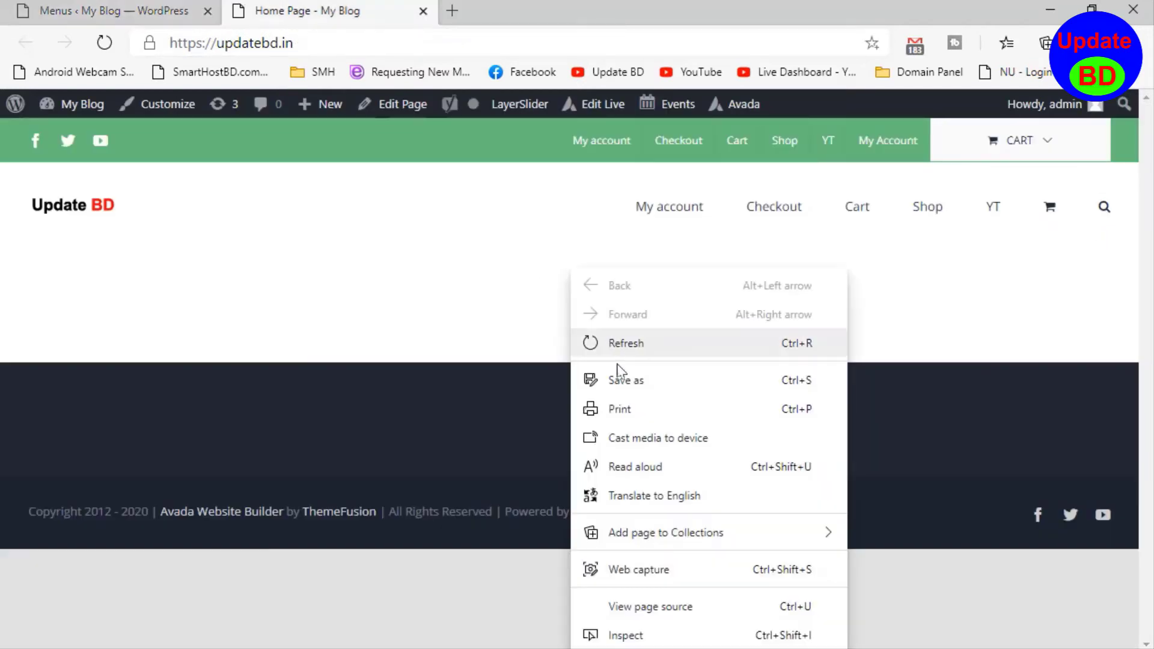
right_click(574, 295)
left_click(634, 343)
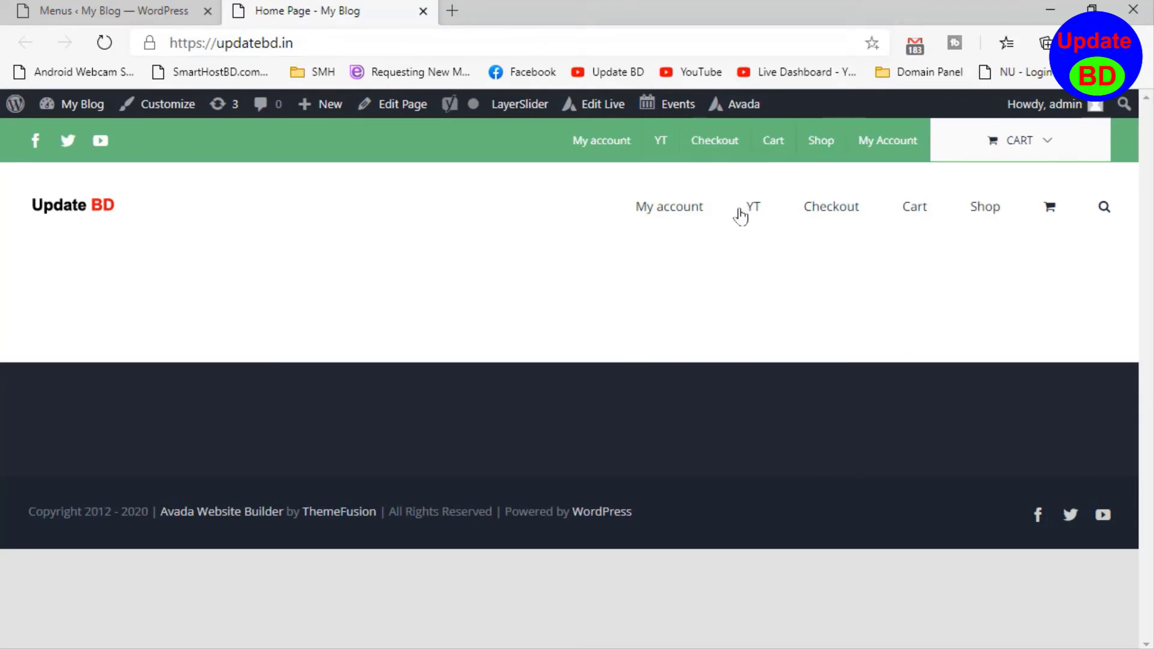
- Return to the Menus page and examine the Main Menu's settings and the other item types available to add
left_click(102, 8)
scroll(478, 440, "down", 3)
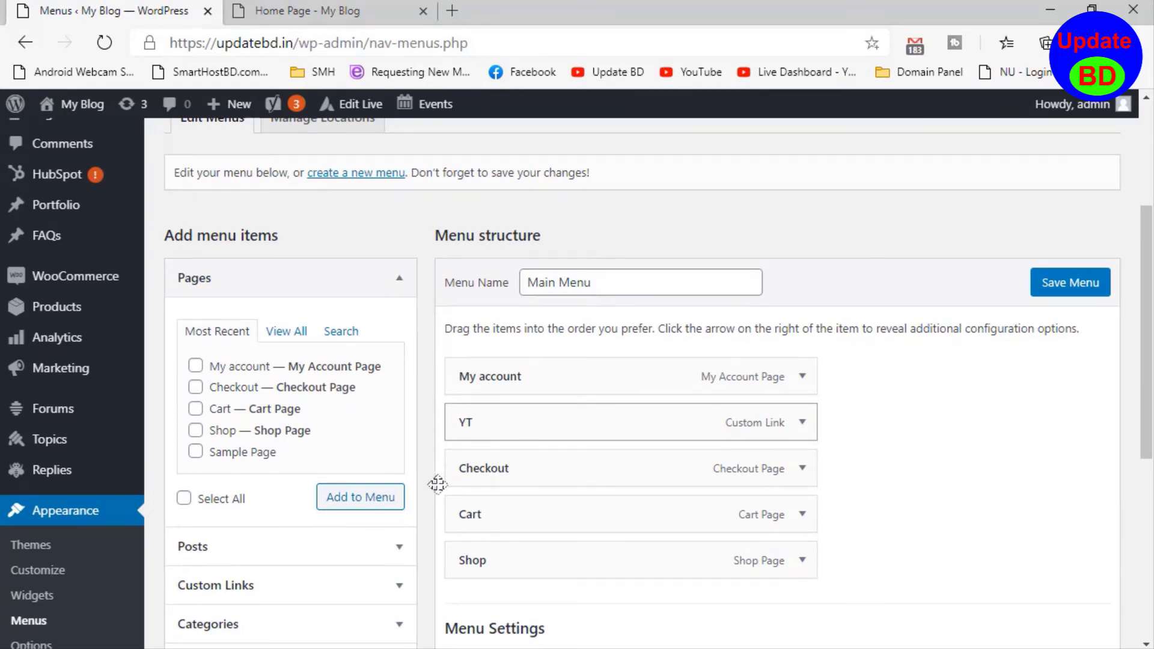
scroll(376, 577, "down", 3)
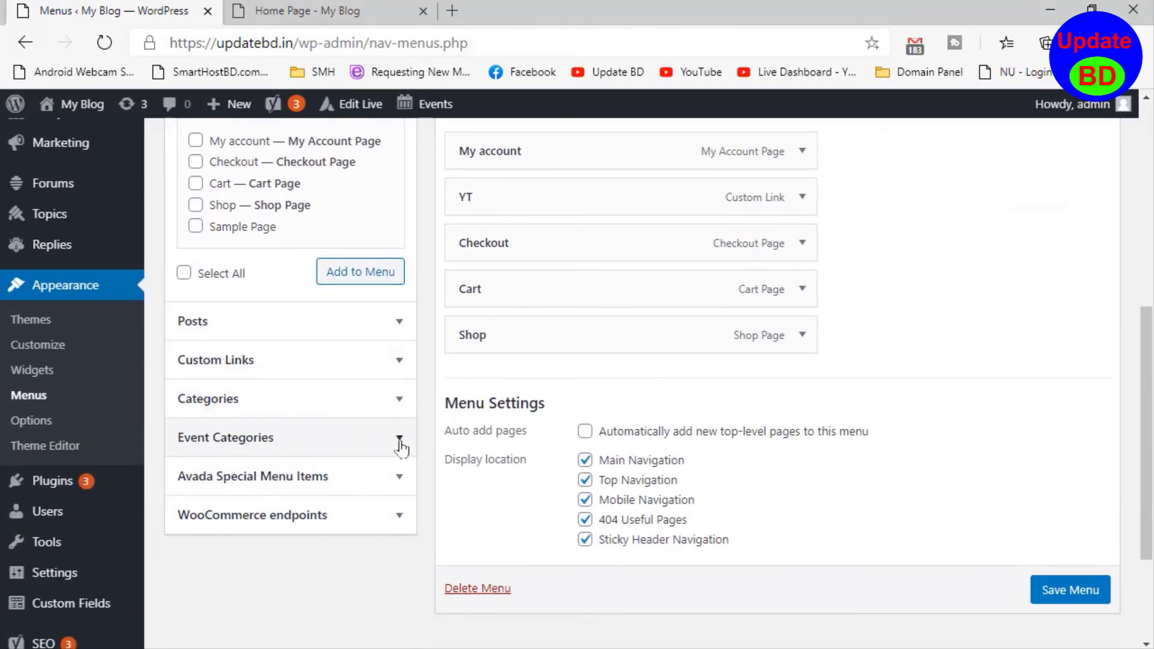